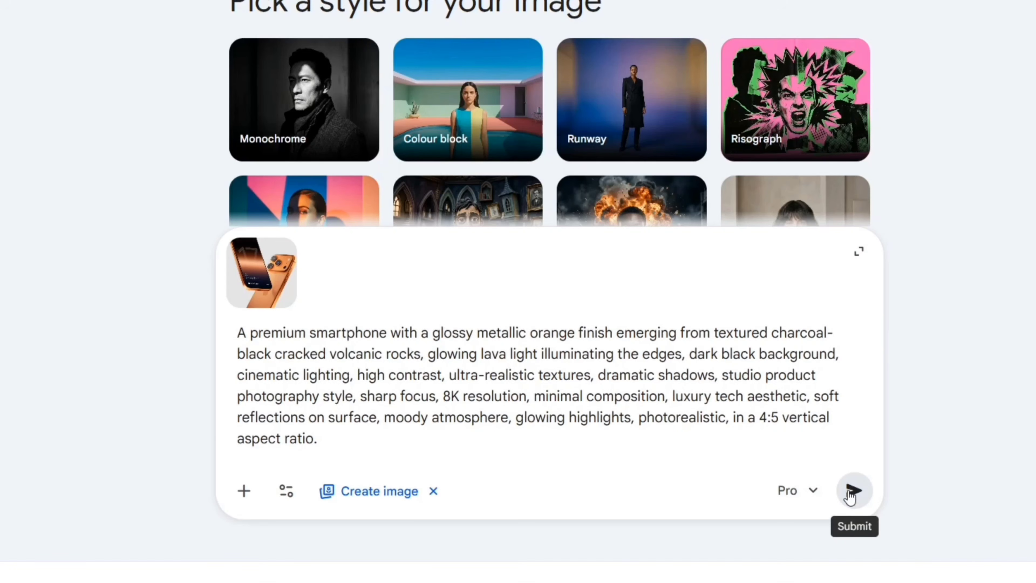
Generate the orange smartphone on volcanic rocks image from the prepared prompt, open it at full size and download it.
{"action": "left_click", "coordinate": [852, 491]}
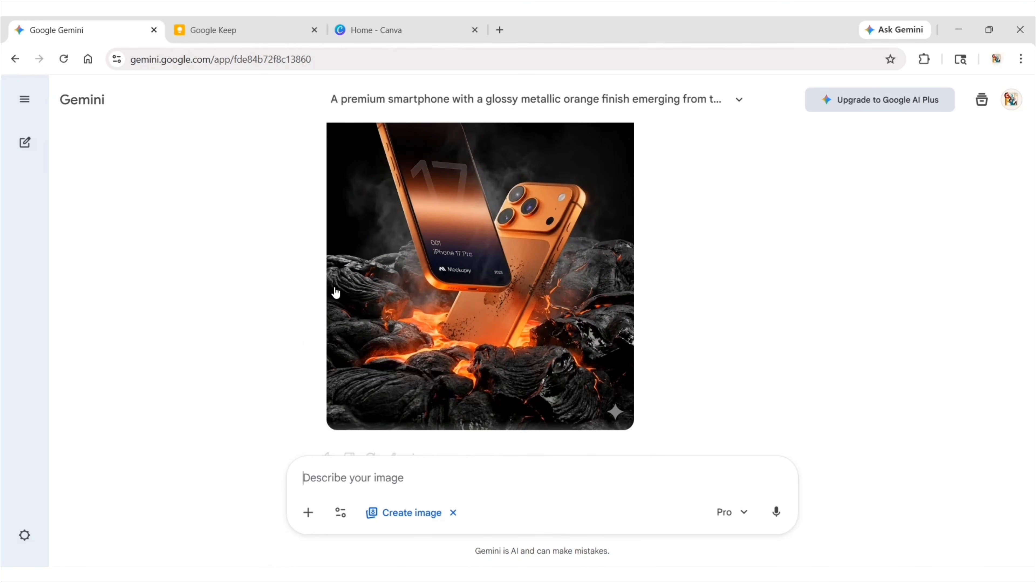
{"action": "left_click", "coordinate": [453, 305]}
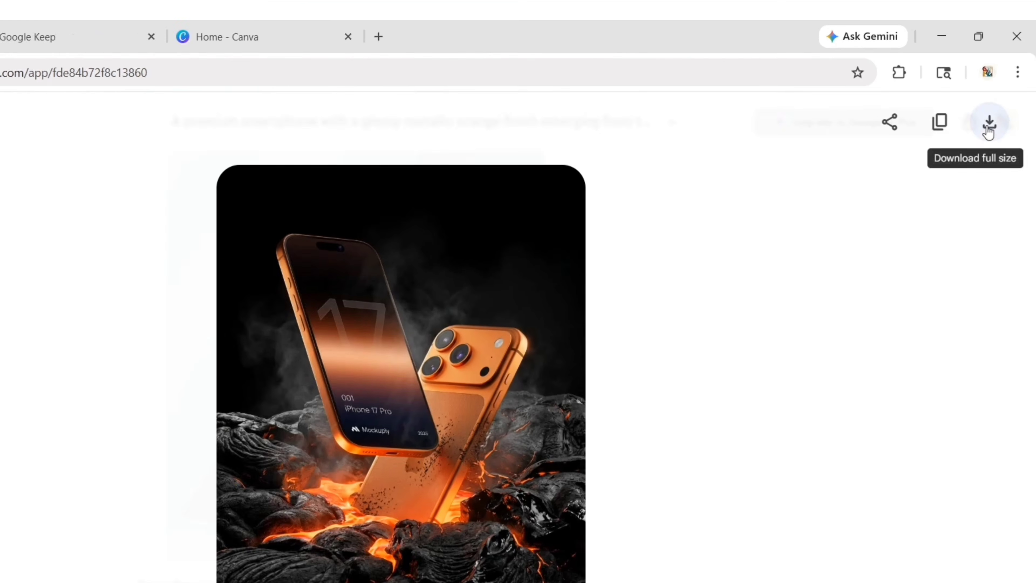
{"action": "left_click", "coordinate": [996, 102]}
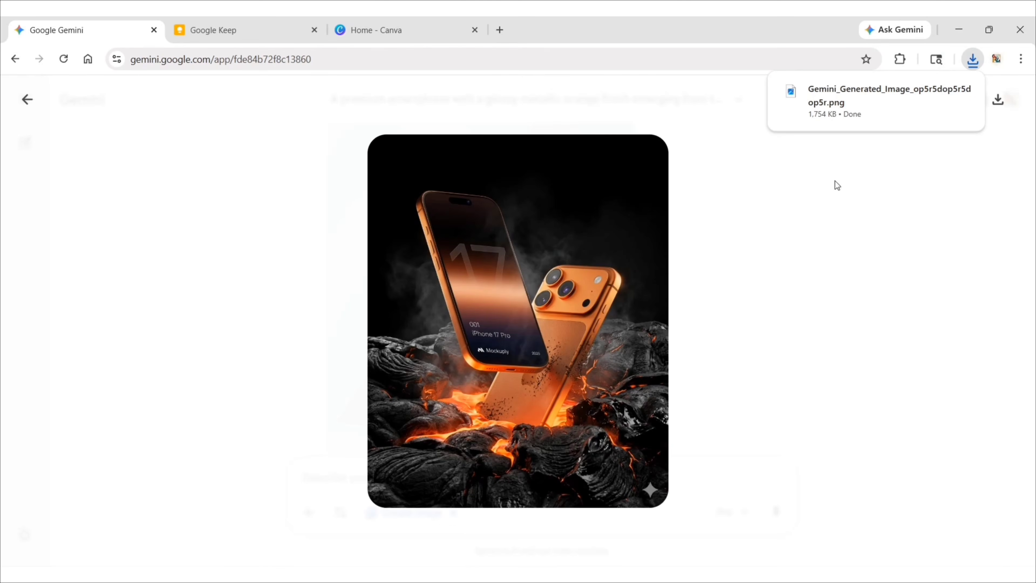
Switch to Canva and create a new custom-size design of 1080 × 1350 px.
{"action": "left_click", "coordinate": [395, 30]}
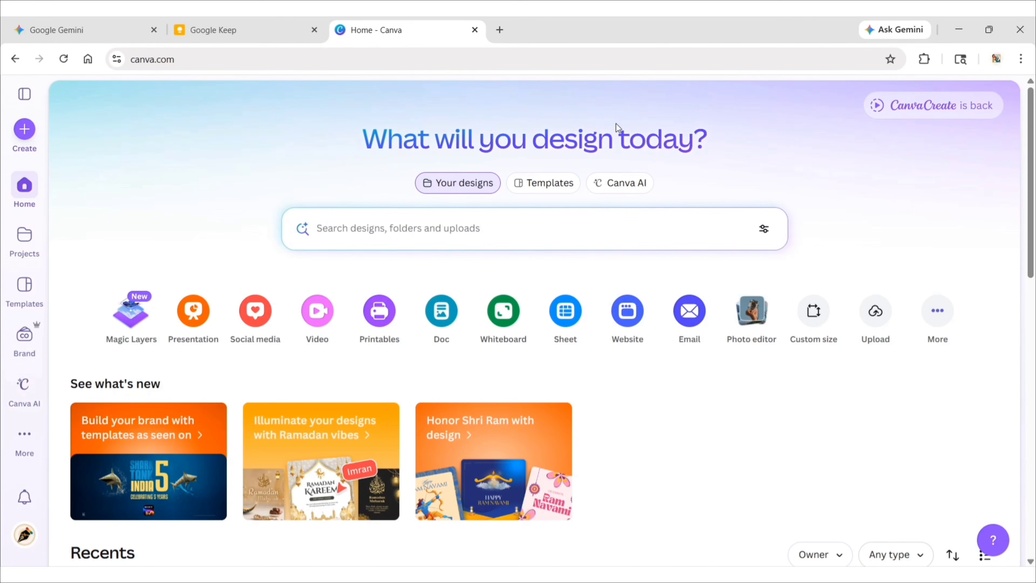
{"action": "left_click", "coordinate": [815, 317]}
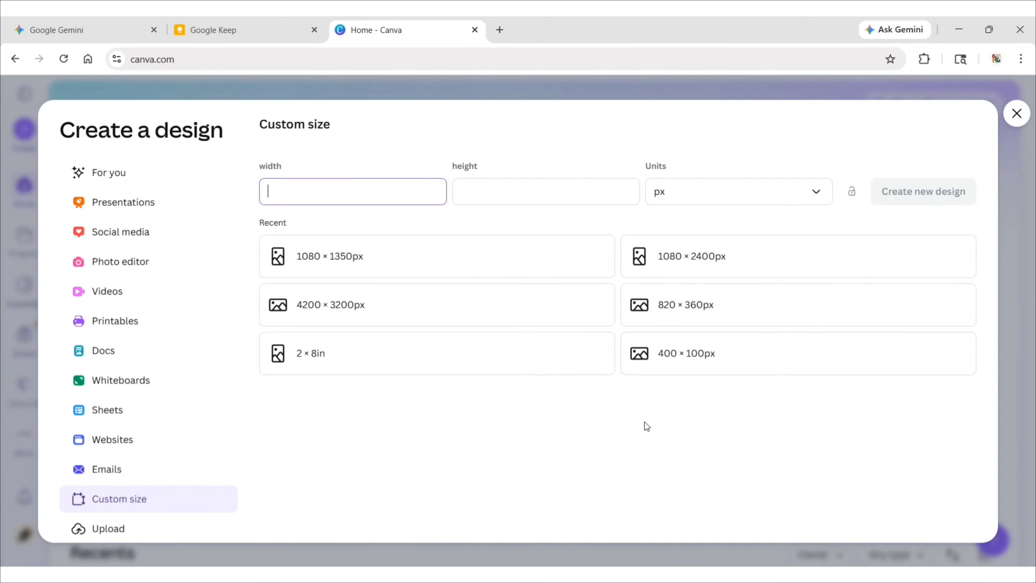
{"action": "type", "text": "1080"}
{"action": "key", "text": "Tab"}
{"action": "type", "text": "1"}
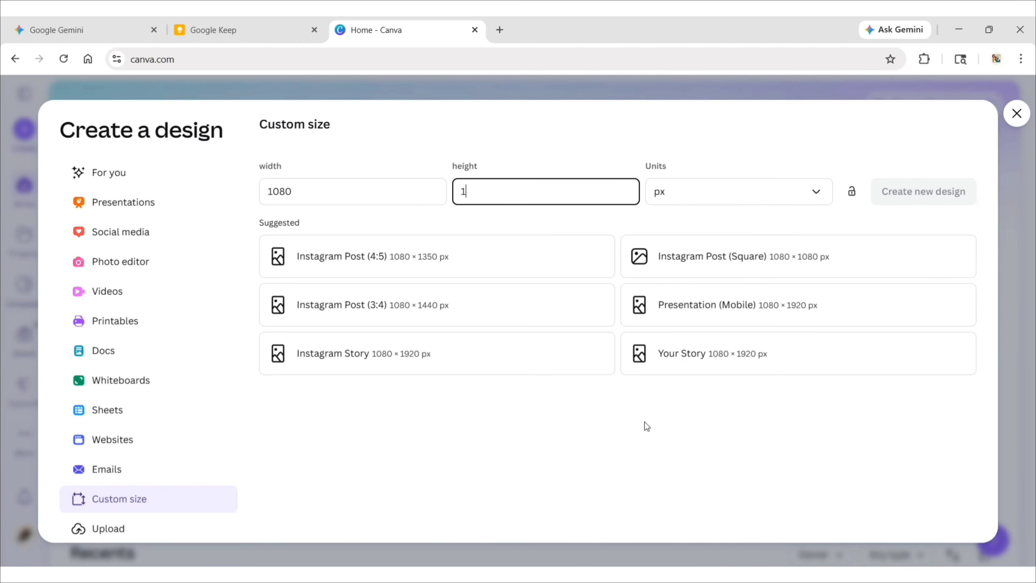
{"action": "type", "text": "350"}
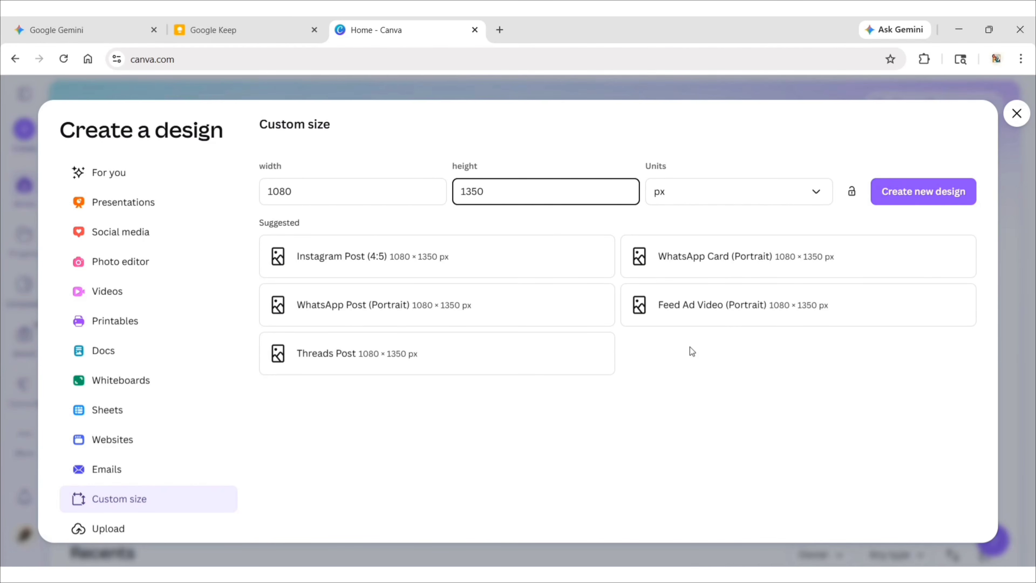
{"action": "left_click", "coordinate": [932, 191]}
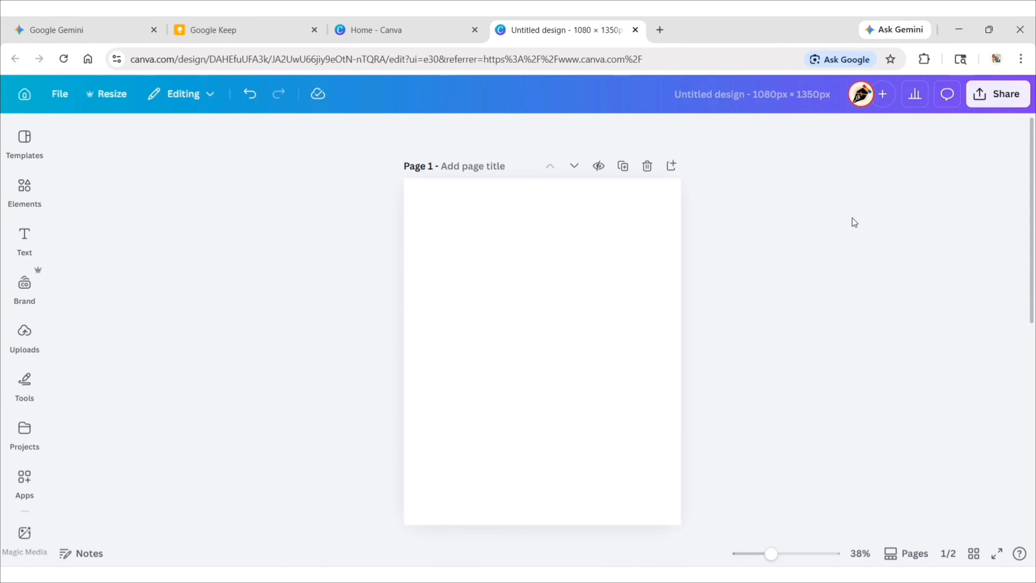
Upload the downloaded Gemini_Generated_Image_op5r5dop5r5dop5r PNG and add it to the blank page.
{"action": "left_click", "coordinate": [25, 333]}
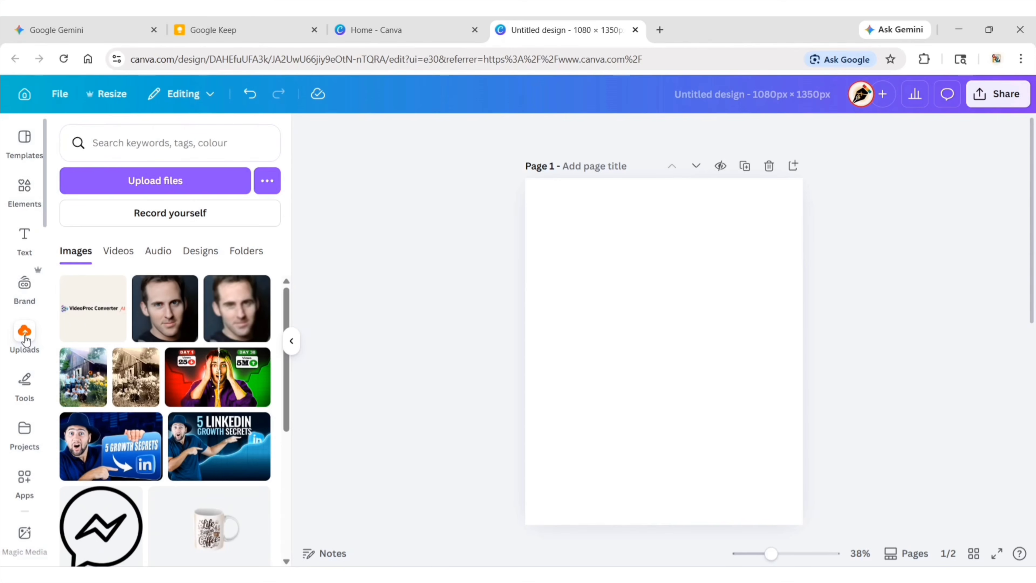
{"action": "left_click", "coordinate": [154, 180]}
{"action": "left_click", "coordinate": [256, 253]}
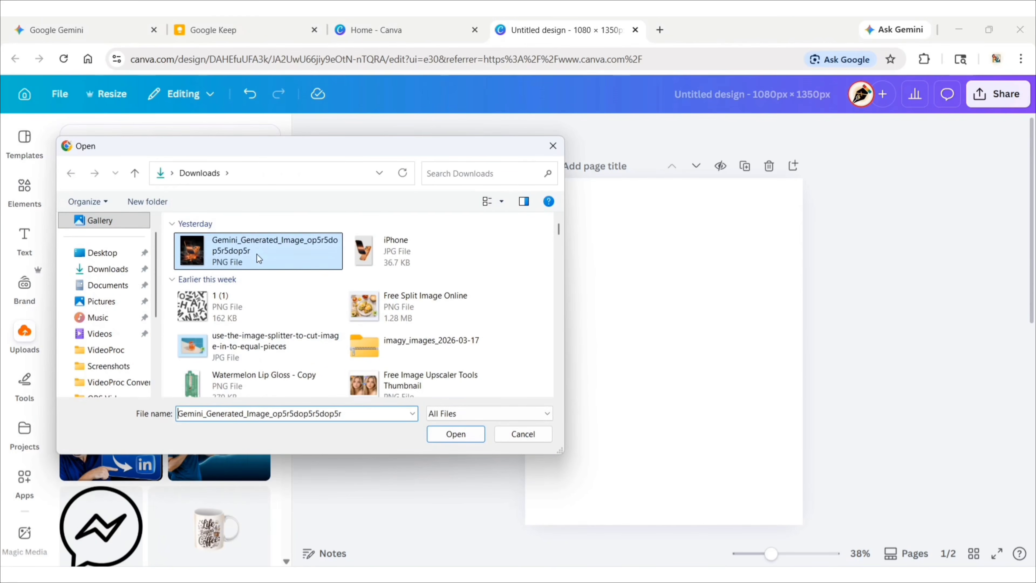
{"action": "left_click", "coordinate": [449, 435]}
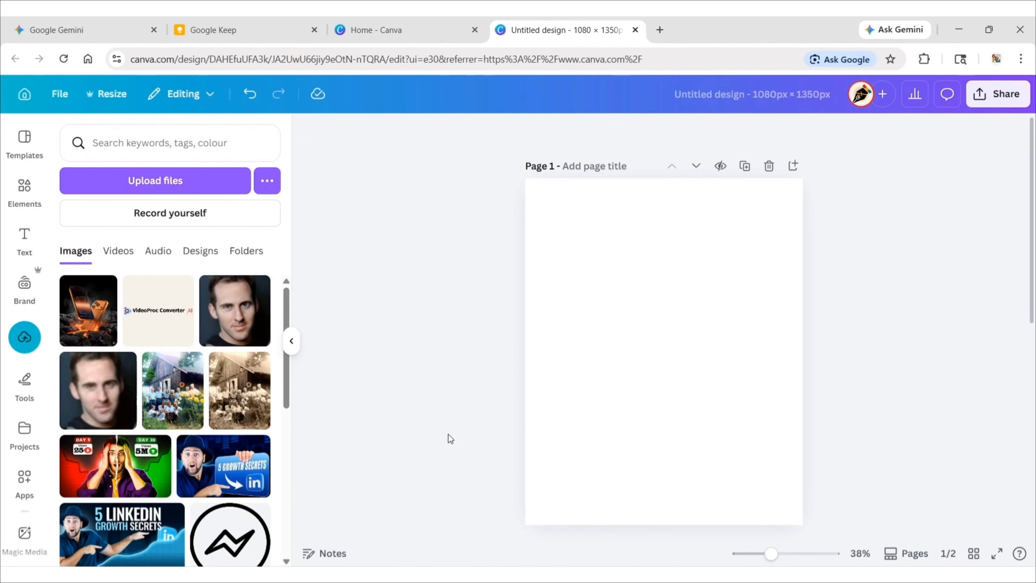
{"action": "left_click", "coordinate": [95, 330]}
Align the phone image with the page's lower-left corner and enlarge it to cover the whole page.
{"action": "left_click", "coordinate": [291, 341]}
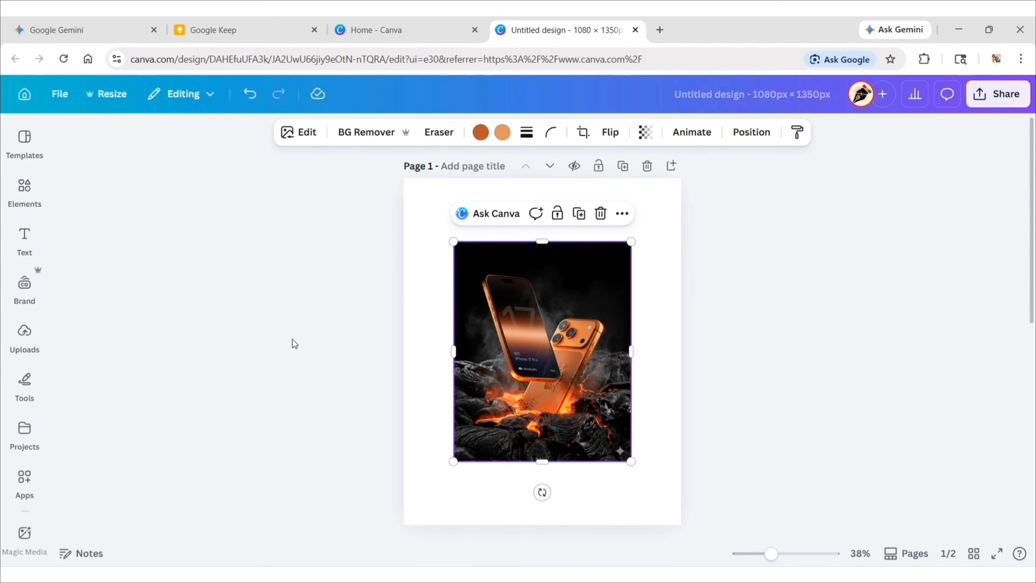
{"action": "left_click_drag", "start_coordinate": [523, 380], "coordinate": [473, 441]}
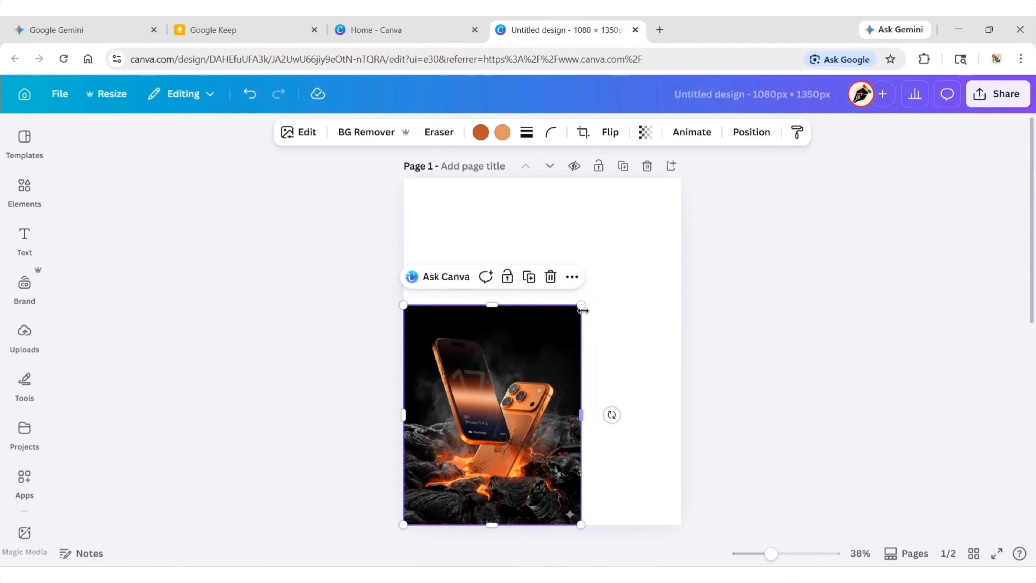
{"action": "left_click_drag", "start_coordinate": [581, 305], "coordinate": [691, 219]}
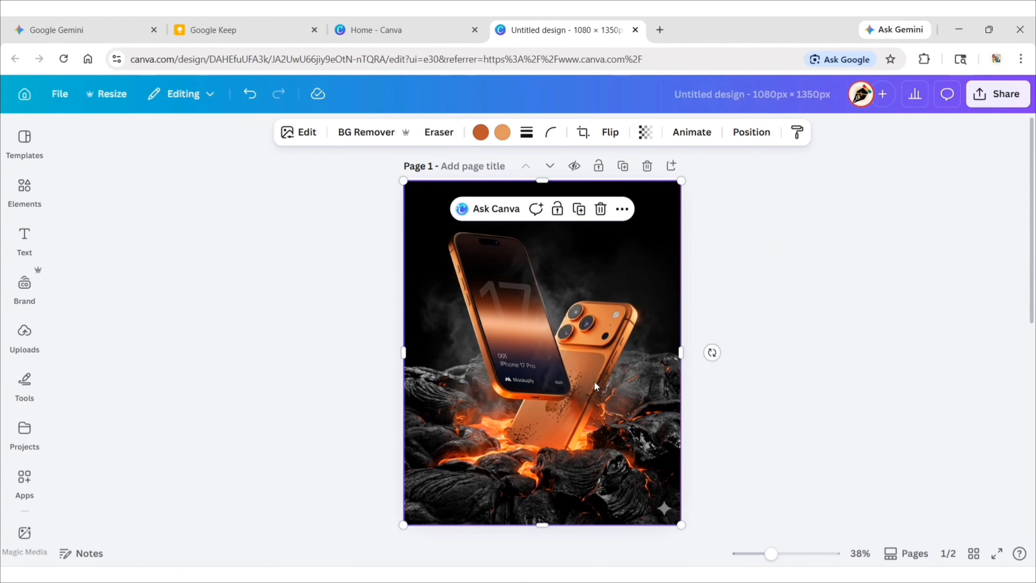
Isolate the small sparkle mark in the image's lower-right corner with Magic Grab and remove it from the page.
{"action": "left_click", "coordinate": [302, 133]}
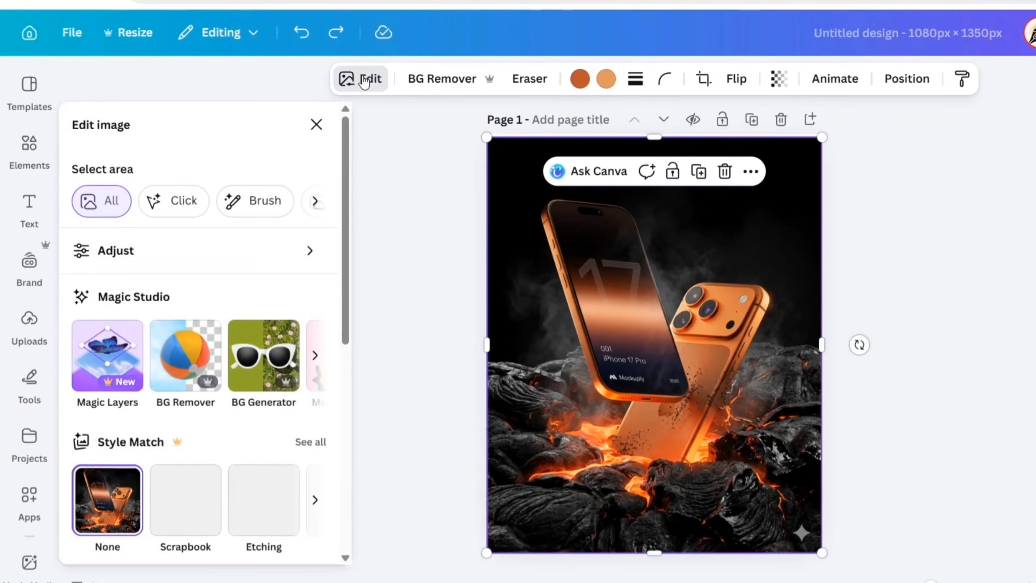
{"action": "left_click", "coordinate": [315, 355]}
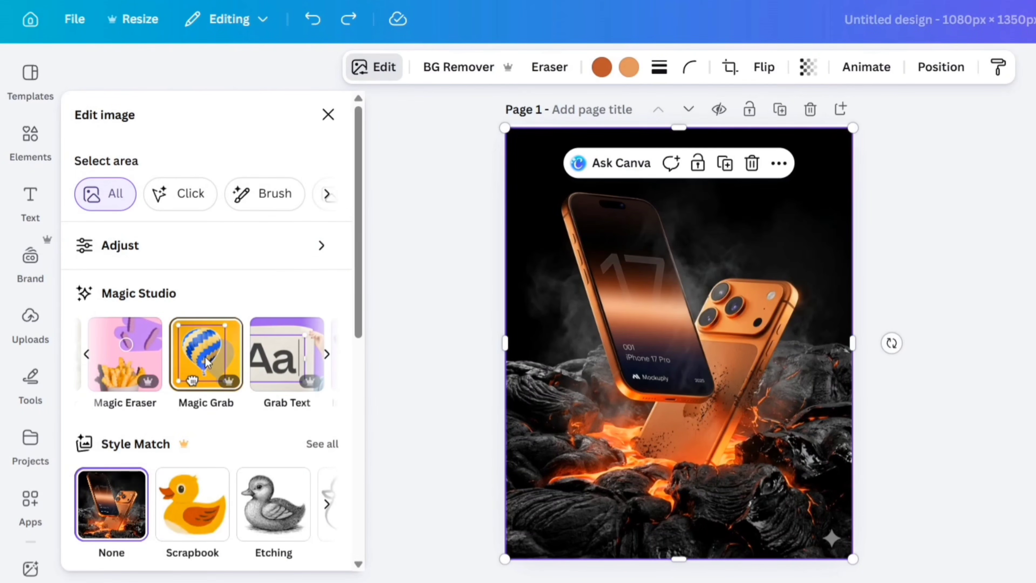
{"action": "left_click", "coordinate": [205, 361]}
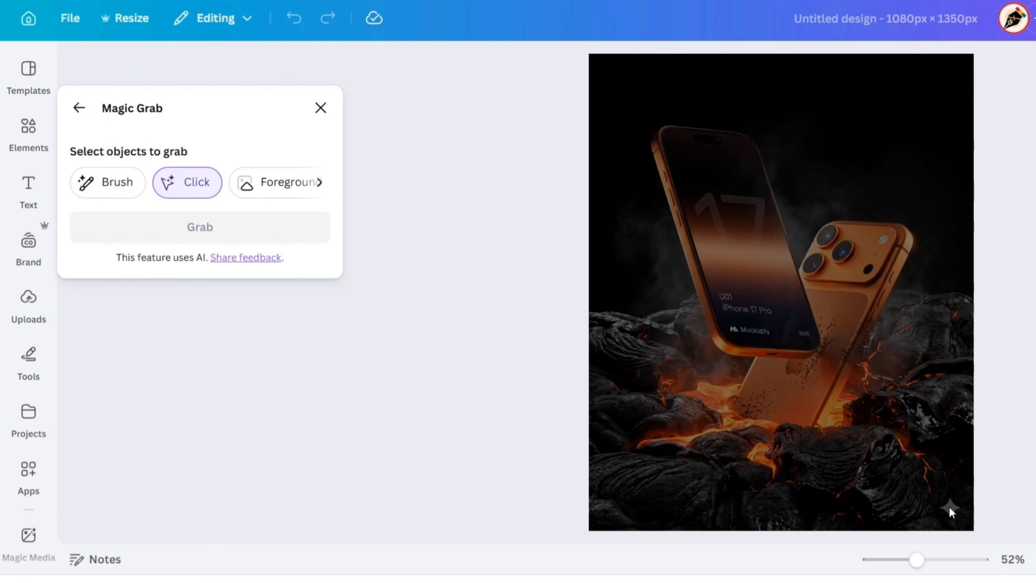
{"action": "left_click", "coordinate": [714, 484]}
{"action": "left_click", "coordinate": [229, 228]}
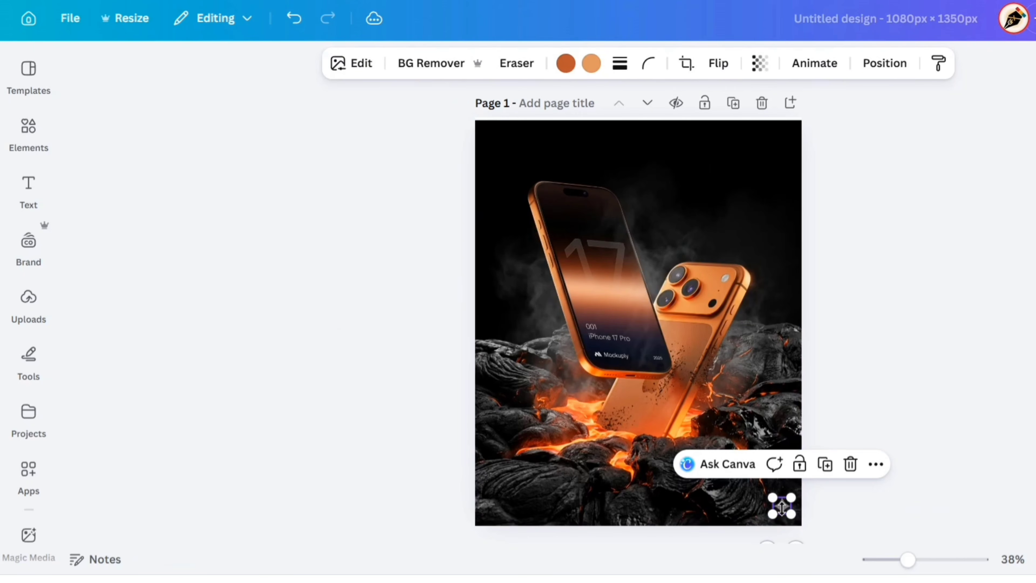
{"action": "left_click_drag", "start_coordinate": [785, 510], "coordinate": [734, 459]}
{"action": "left_click", "coordinate": [813, 427]}
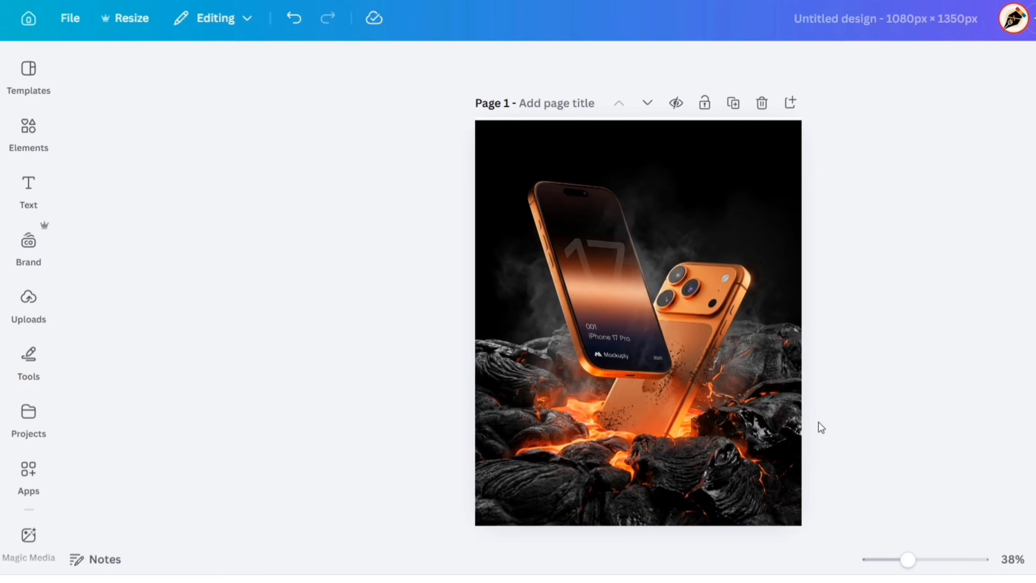
Shift the image down to leave a white strip along the page's upper edge, and duplicate the page.
{"action": "left_click", "coordinate": [772, 409]}
{"action": "left_click_drag", "start_coordinate": [672, 407], "coordinate": [670, 419]}
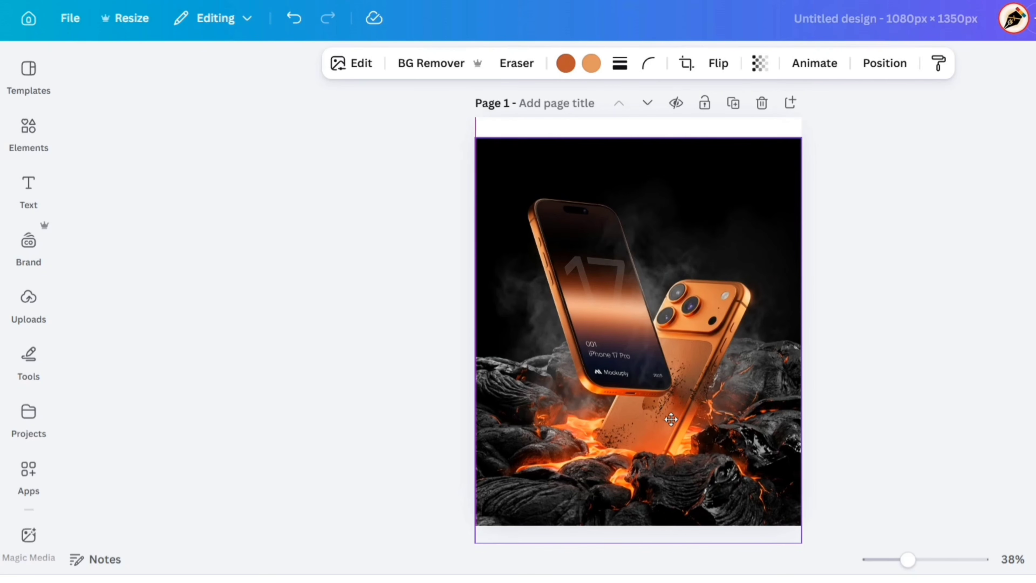
{"action": "left_click_drag", "start_coordinate": [671, 419], "coordinate": [672, 421]}
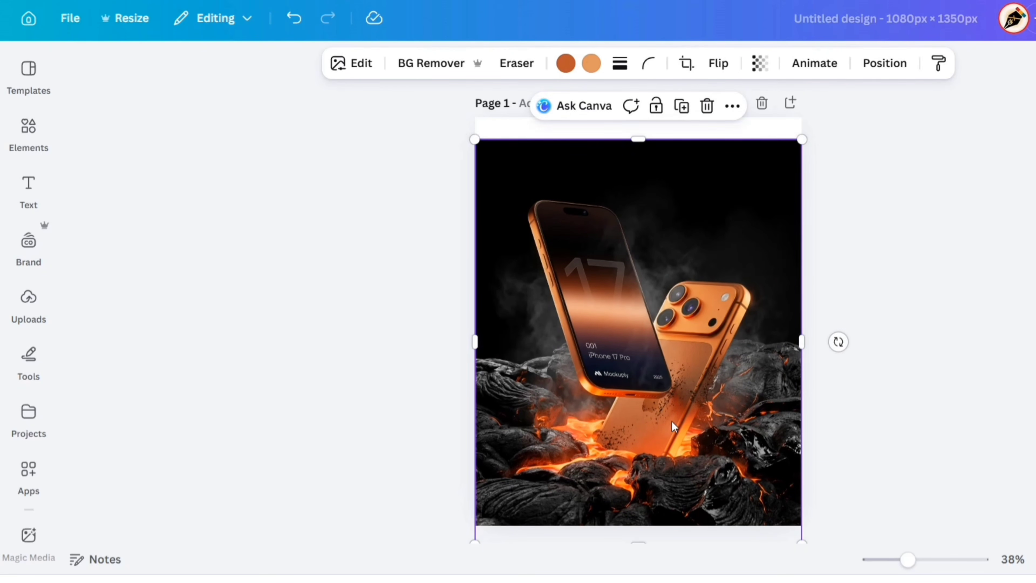
{"action": "left_click", "coordinate": [826, 283]}
{"action": "left_click", "coordinate": [734, 102]}
Separate both phones from the lava background on page 2 with Magic Grab, undoing a trial move of the cutout.
{"action": "left_click", "coordinate": [554, 214]}
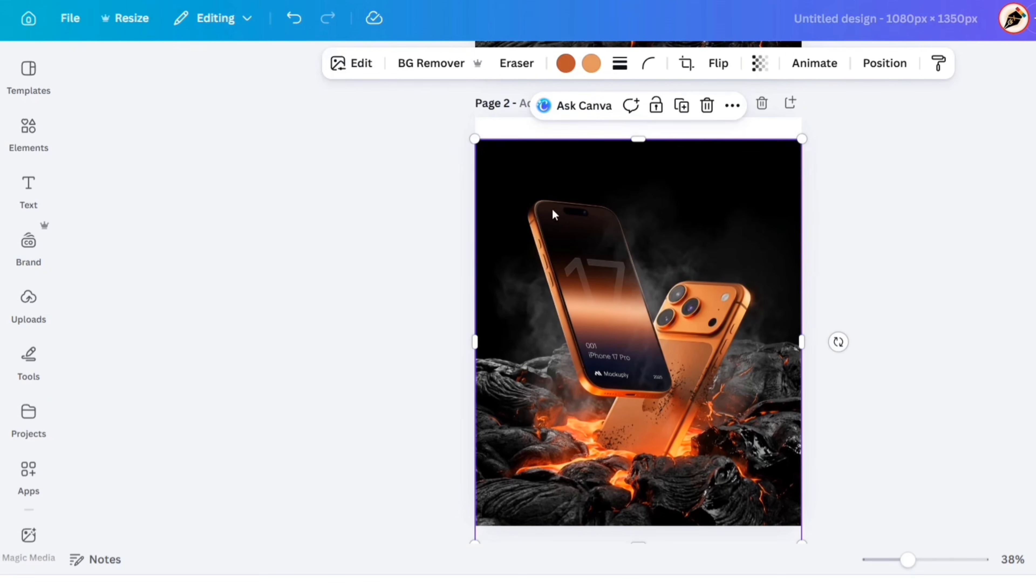
{"action": "left_click", "coordinate": [342, 68]}
{"action": "left_click", "coordinate": [320, 331]}
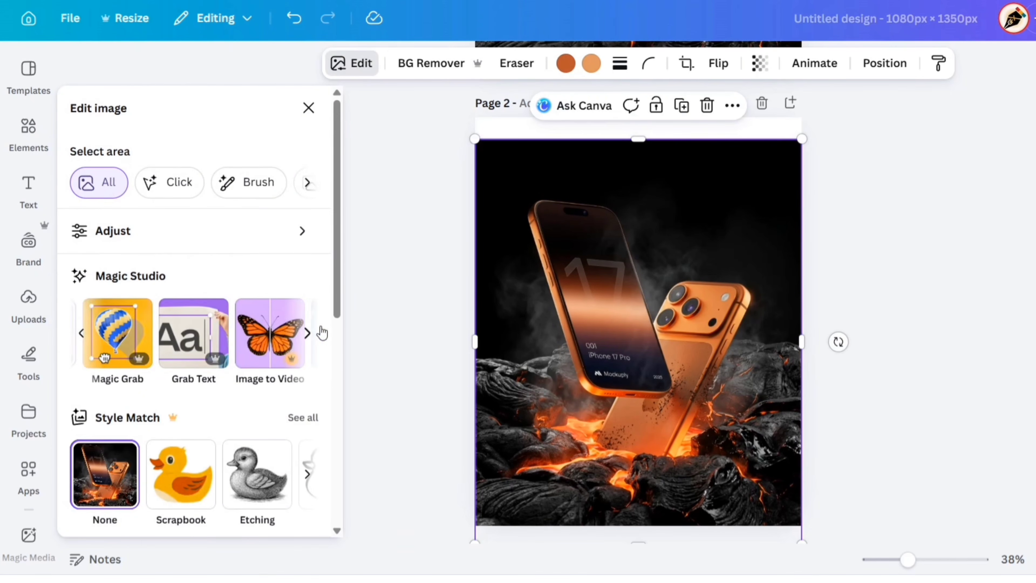
{"action": "left_click", "coordinate": [124, 336]}
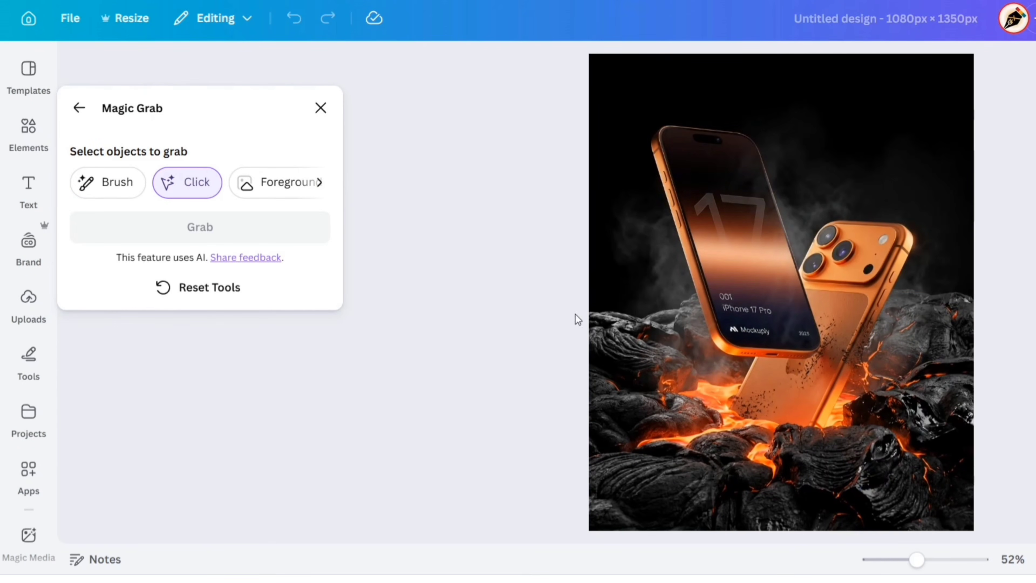
{"action": "left_click", "coordinate": [735, 284]}
{"action": "left_click", "coordinate": [864, 298]}
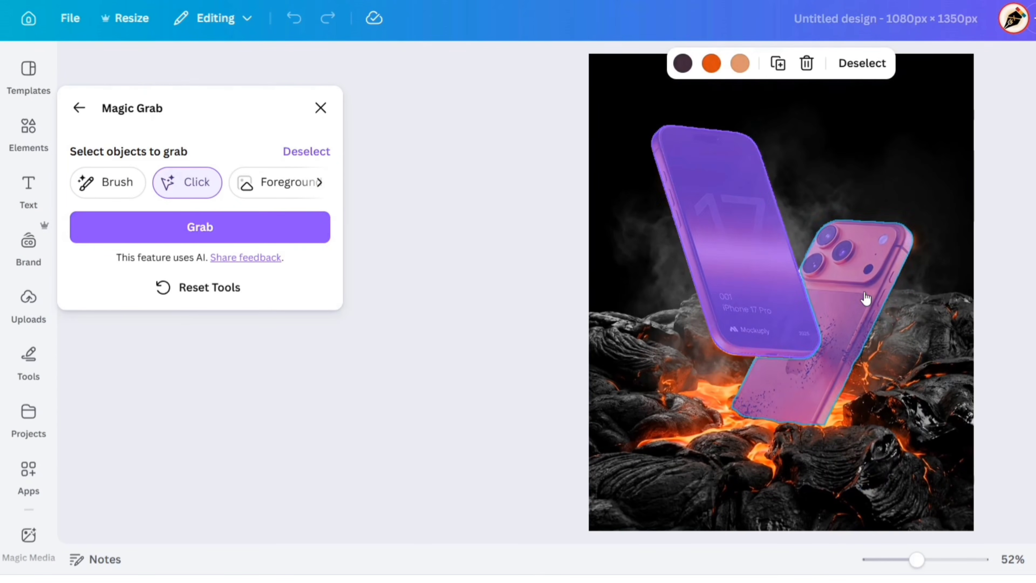
{"action": "left_click", "coordinate": [231, 227]}
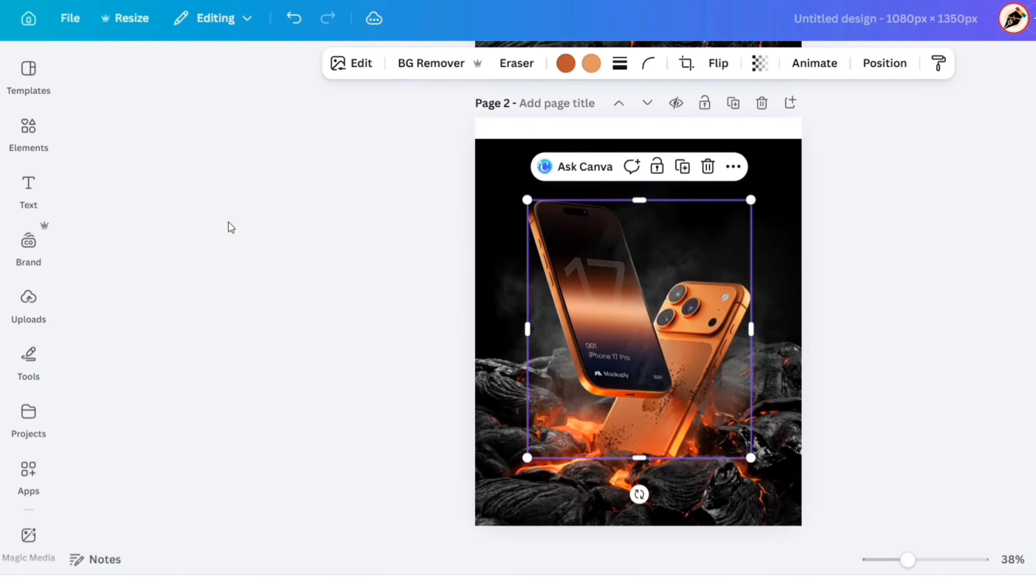
{"action": "left_click_drag", "start_coordinate": [560, 373], "coordinate": [618, 307]}
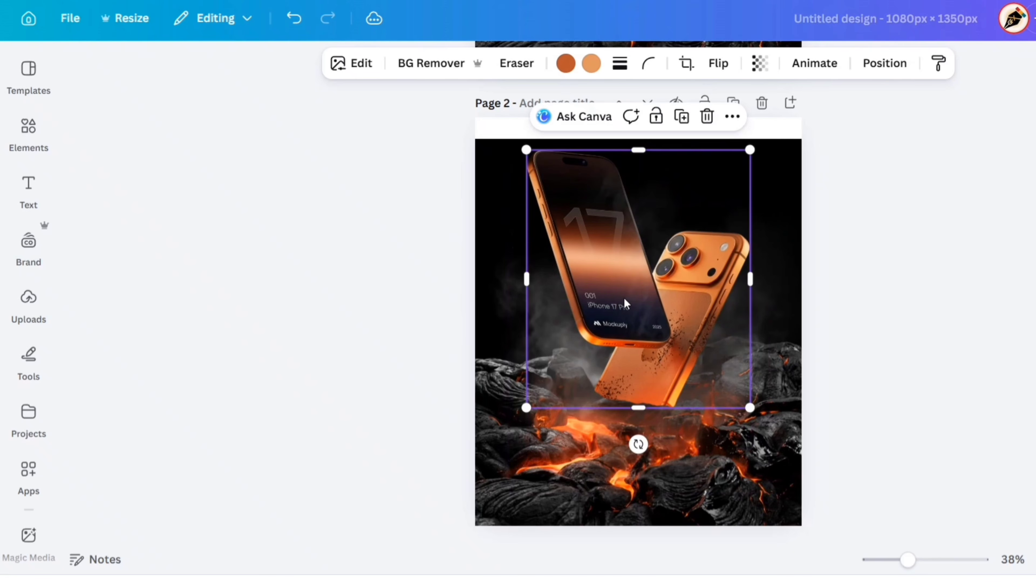
{"action": "key", "text": "ctrl+z"}
Try pasting a copy of page 2's phone cutout onto page 1, and undo the paste.
{"action": "left_click", "coordinate": [733, 166]}
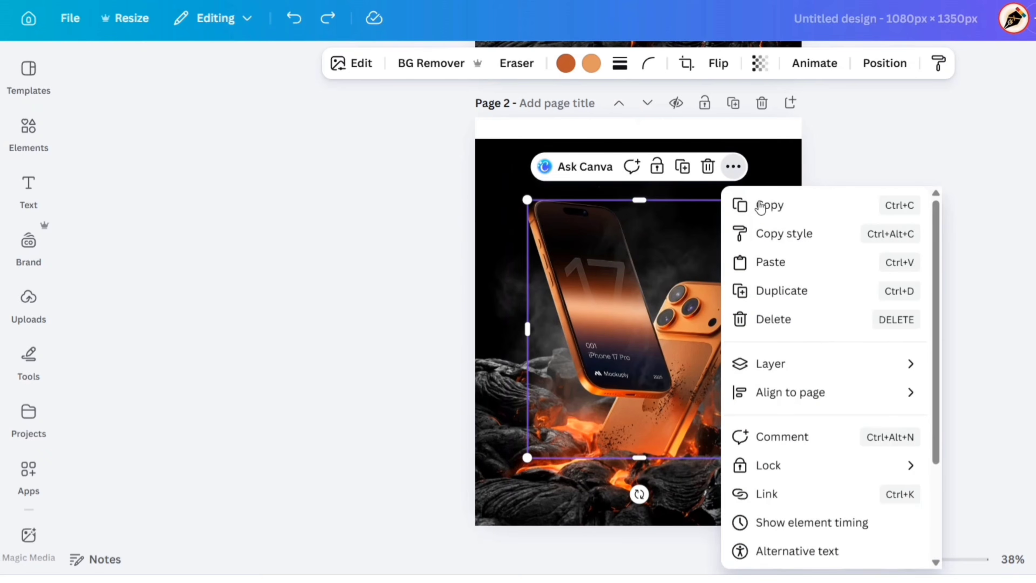
{"action": "left_click", "coordinate": [765, 204]}
{"action": "scroll", "coordinate": [834, 199], "scroll_direction": "up", "scroll_amount": 10}
{"action": "right_click", "coordinate": [700, 227]}
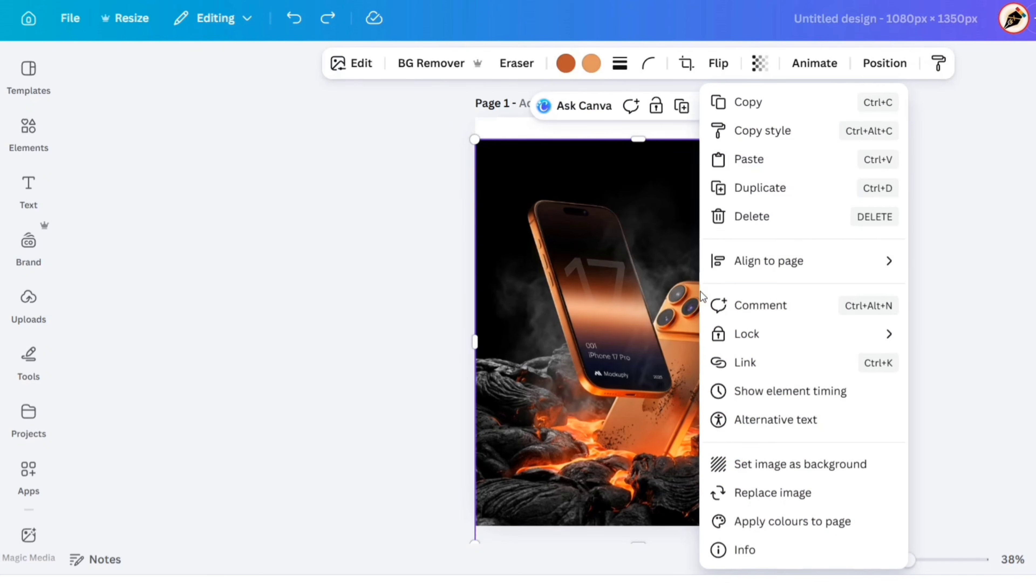
{"action": "left_click", "coordinate": [760, 161]}
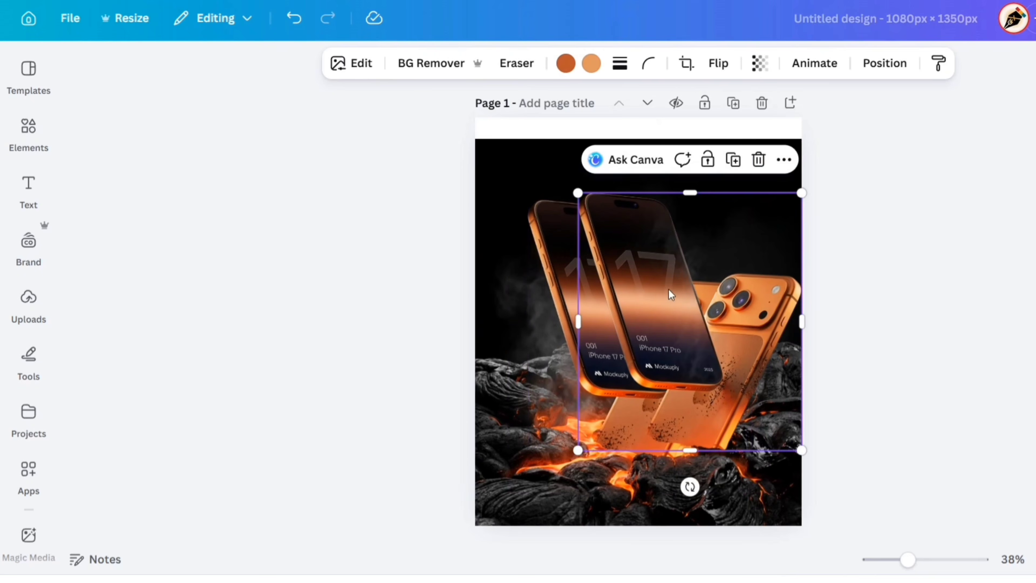
{"action": "key", "text": "ctrl+z"}
{"action": "left_click", "coordinate": [846, 279]}
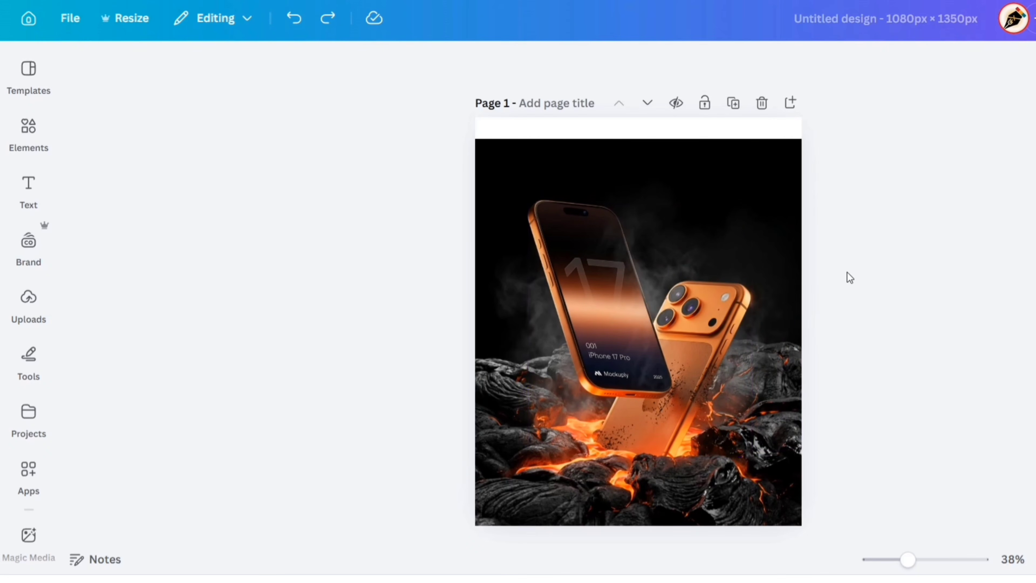
Separate the front phone from the two-phone cutout on page 2 with Magic Grab, undoing a trial move.
{"action": "scroll", "coordinate": [845, 280], "scroll_direction": "down", "scroll_amount": 10}
{"action": "scroll", "coordinate": [860, 290], "scroll_direction": "down", "scroll_amount": 1}
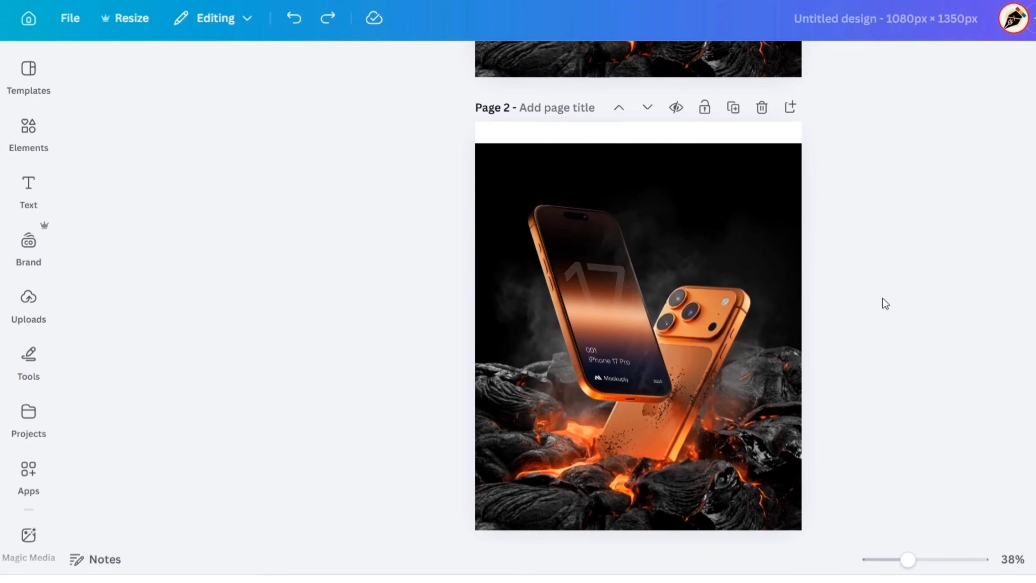
{"action": "left_click", "coordinate": [576, 286]}
{"action": "left_click", "coordinate": [353, 65]}
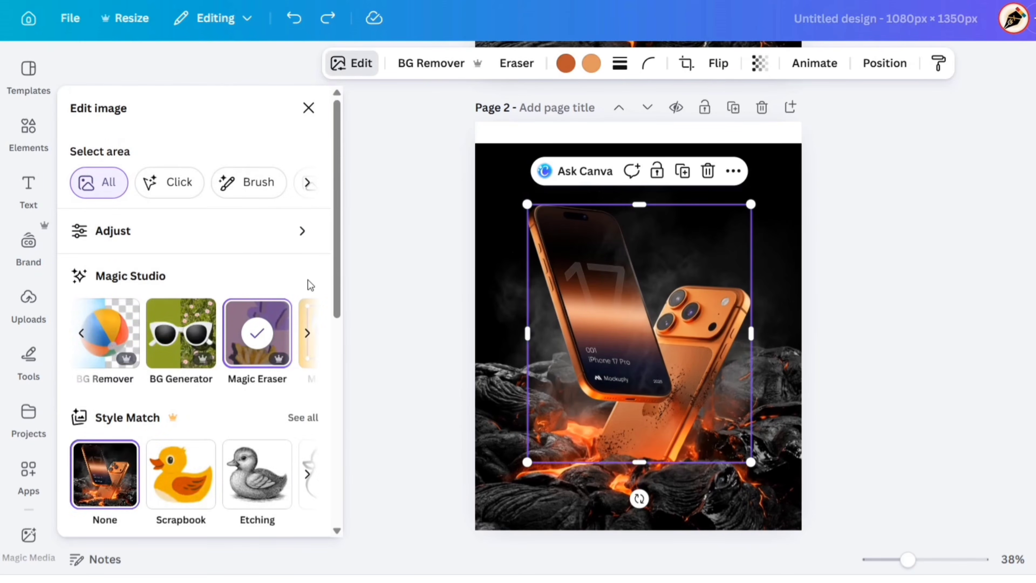
{"action": "left_click", "coordinate": [102, 338]}
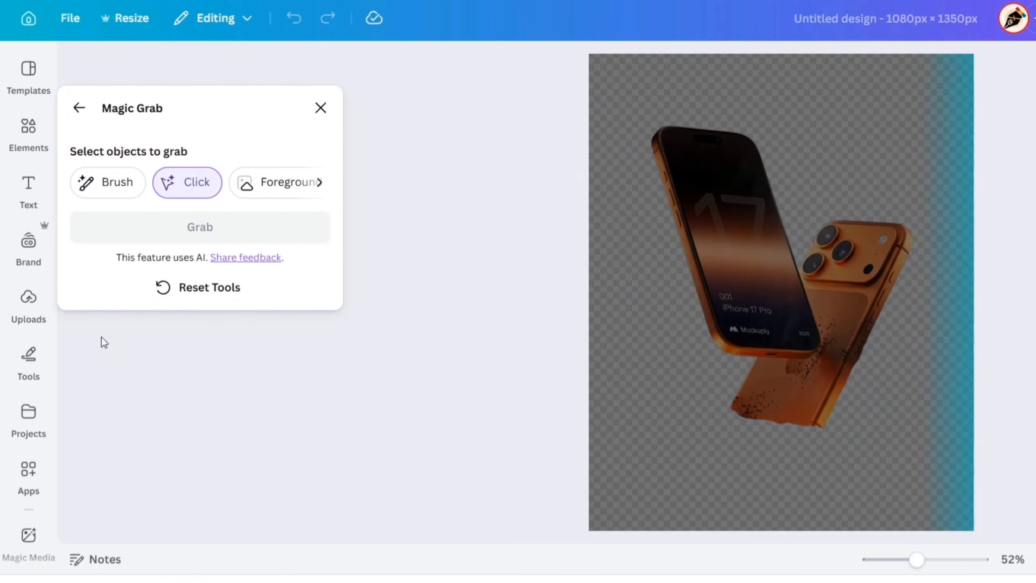
{"action": "left_click", "coordinate": [731, 270]}
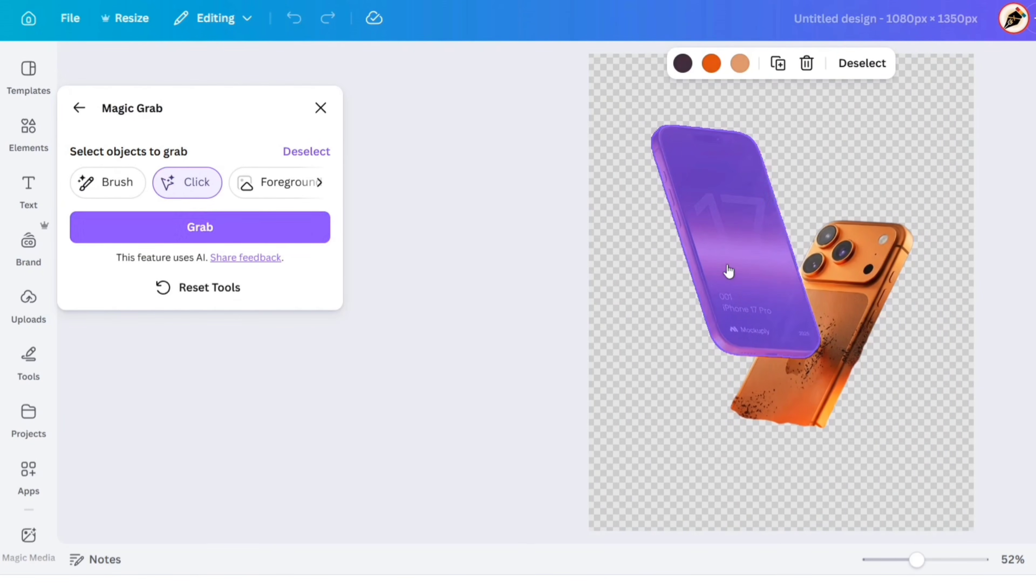
{"action": "left_click", "coordinate": [221, 229]}
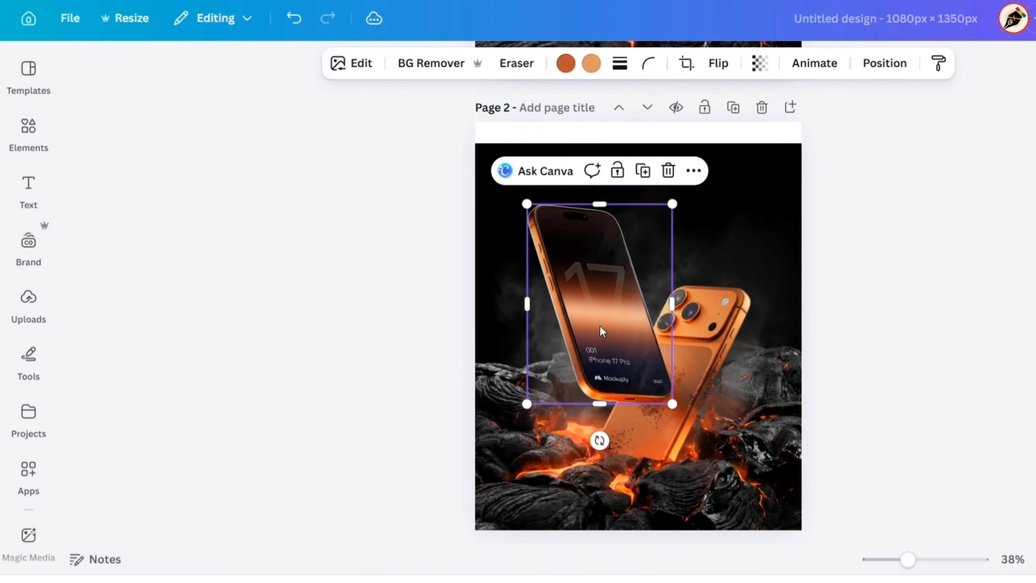
{"action": "left_click_drag", "start_coordinate": [600, 326], "coordinate": [659, 282]}
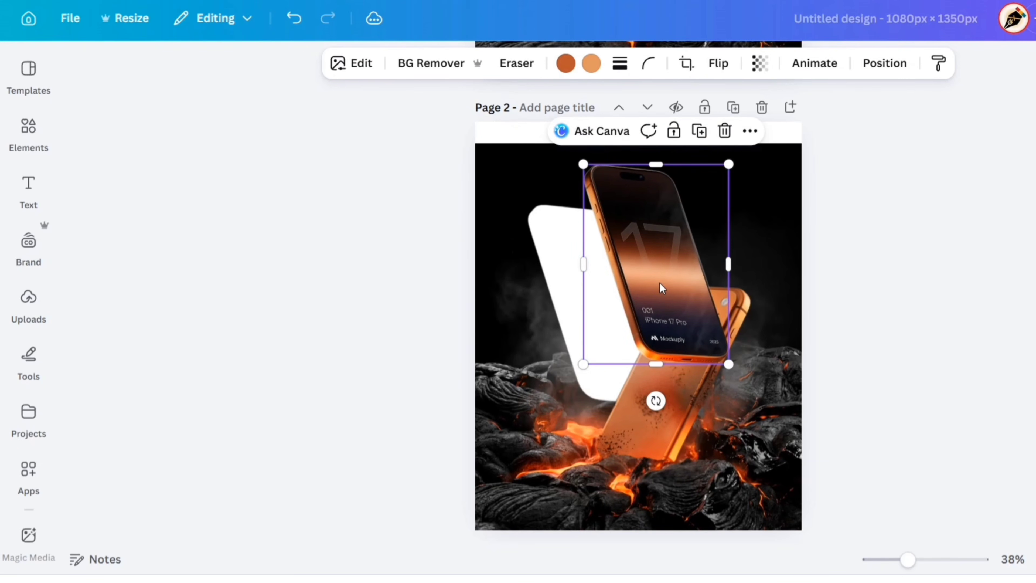
{"action": "key", "text": "ctrl+z"}
Copy page 2's front-phone cutout onto page 1 over the matching phone, undoing a trial move of the copy.
{"action": "left_click", "coordinate": [693, 171]}
{"action": "left_click", "coordinate": [837, 197]}
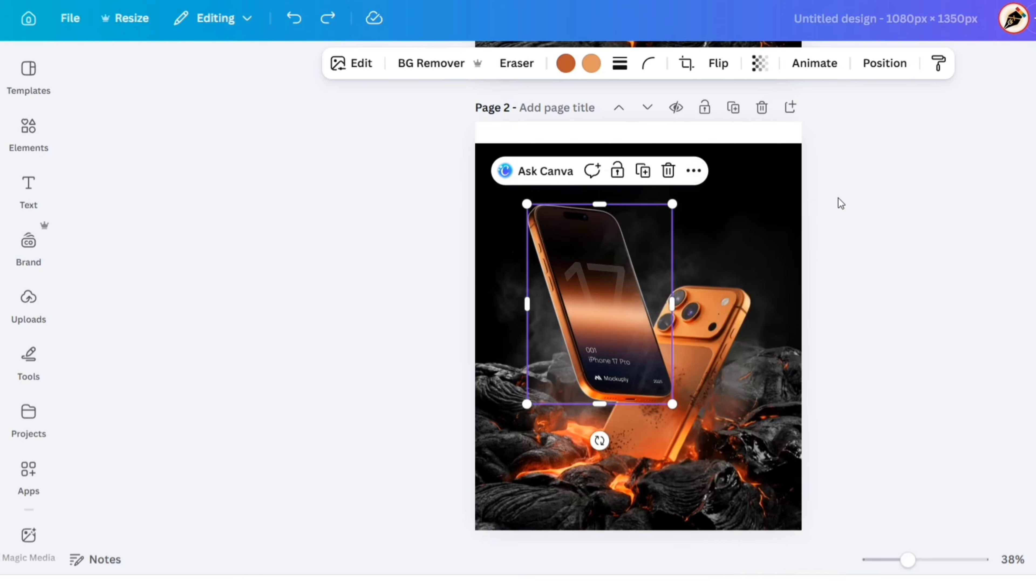
{"action": "scroll", "coordinate": [843, 197], "scroll_direction": "up", "scroll_amount": 10}
{"action": "right_click", "coordinate": [689, 246]}
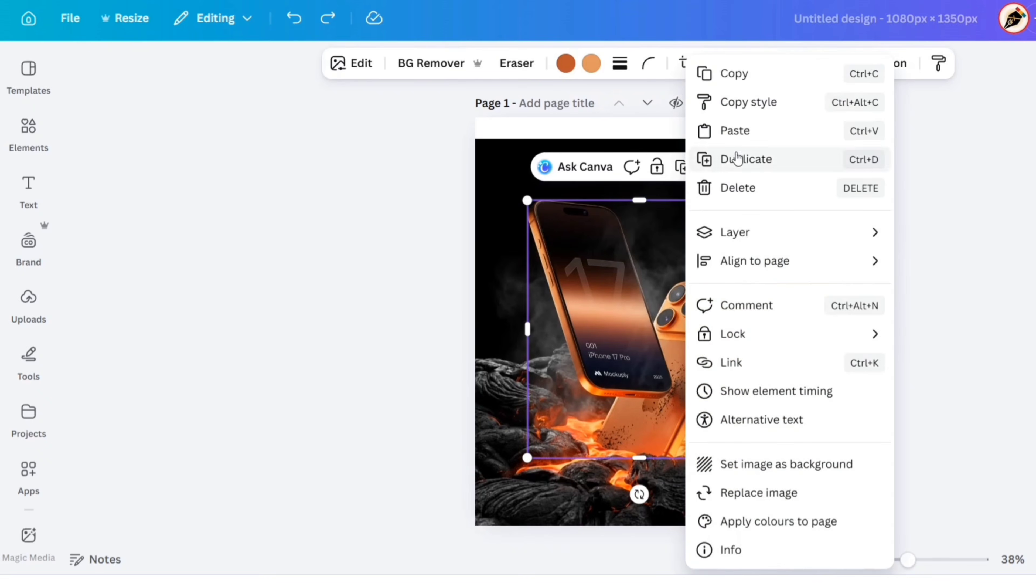
{"action": "left_click", "coordinate": [738, 159]}
{"action": "left_click_drag", "start_coordinate": [613, 291], "coordinate": [649, 266]}
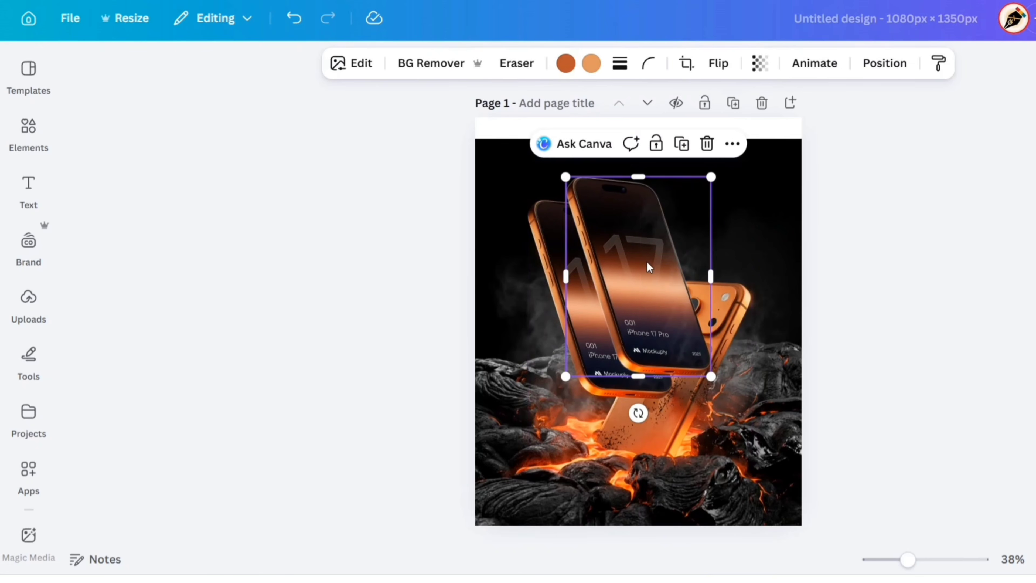
{"action": "key", "text": "ctrl+z"}
{"action": "left_click", "coordinate": [888, 241]}
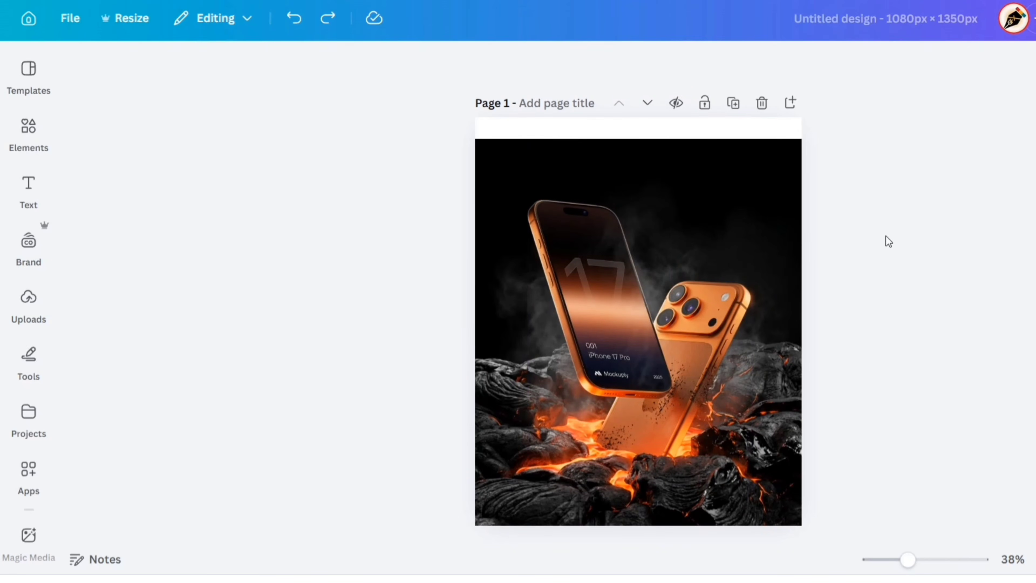
Fill page 1's white background with the near-black colour from the photo colours.
{"action": "left_click", "coordinate": [675, 134]}
{"action": "left_click", "coordinate": [637, 63]}
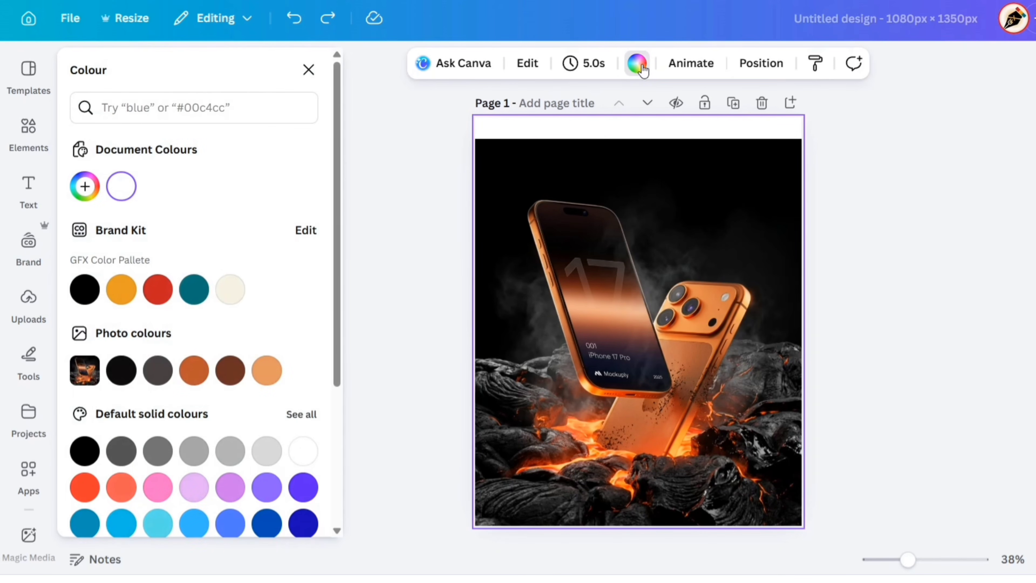
{"action": "left_click", "coordinate": [135, 366]}
{"action": "left_click", "coordinate": [309, 69]}
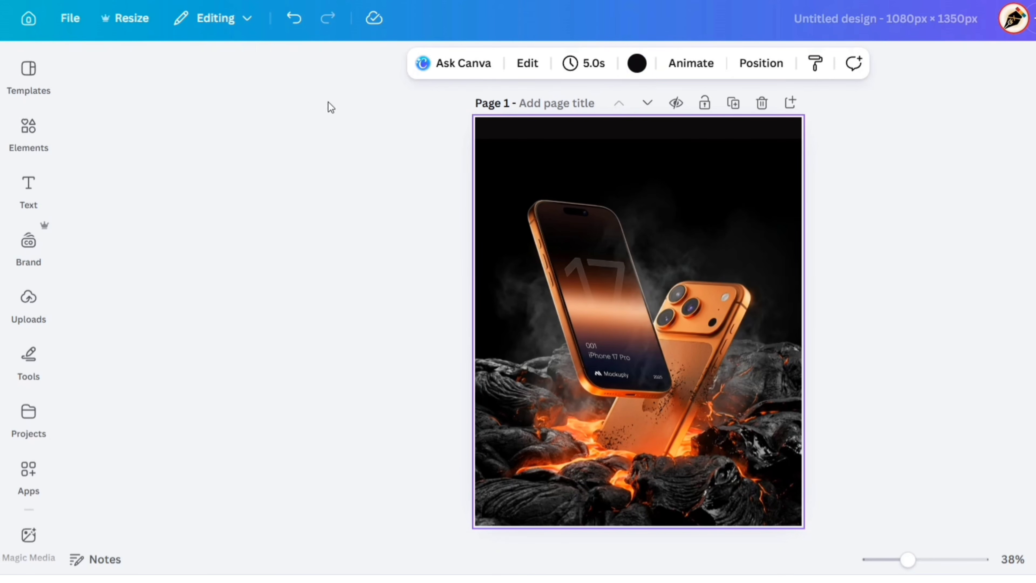
{"action": "left_click", "coordinate": [382, 195]}
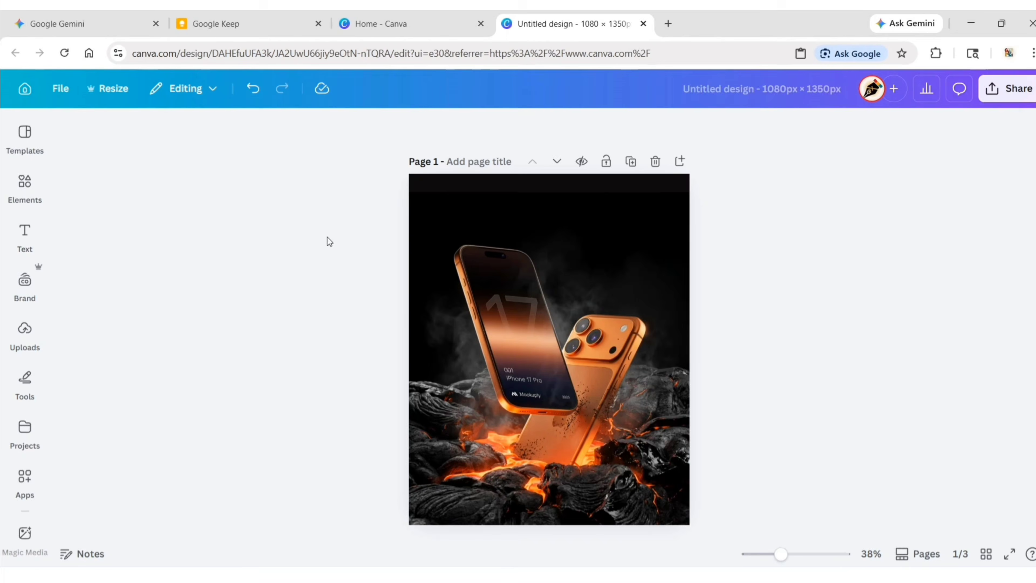
Name the design "Premium Mobile Ad Design".
{"action": "left_click", "coordinate": [885, 18]}
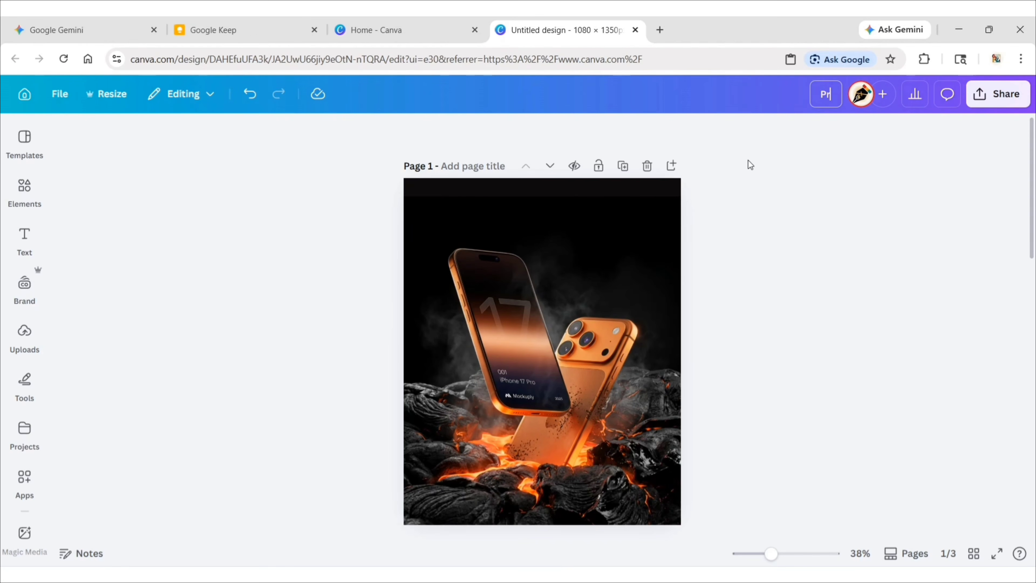
{"action": "type", "text": "Premium Mobile Ad Design"}
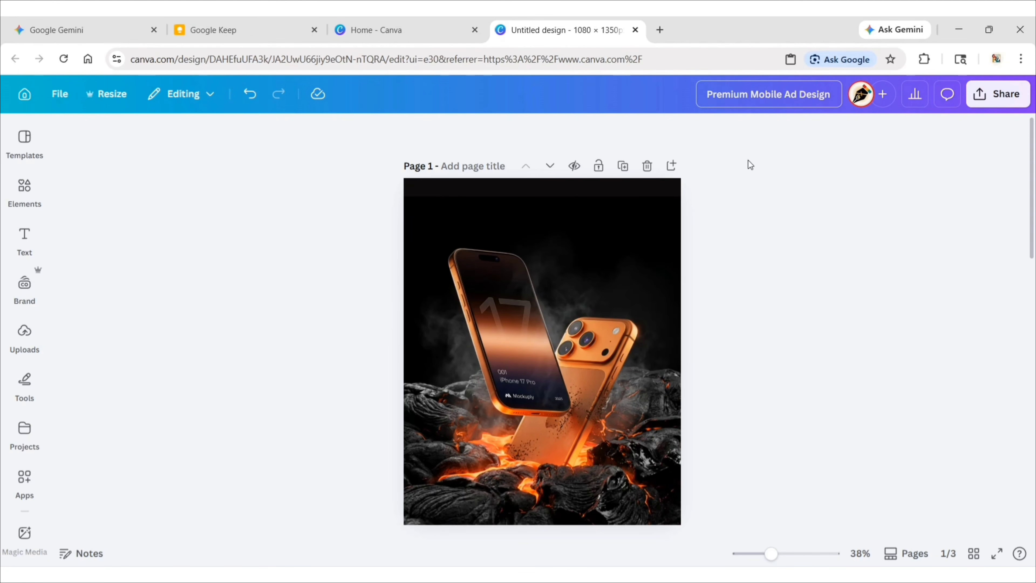
{"action": "key", "text": "Return"}
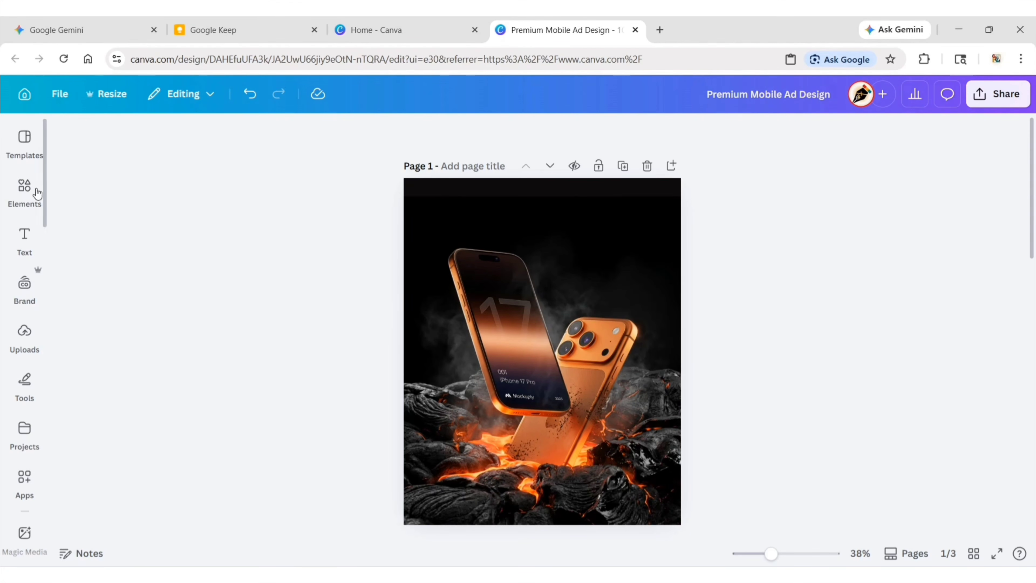
Search the elements for "swirl neon lights" and browse the graphics for a golden light swirl.
{"action": "left_click", "coordinate": [25, 190]}
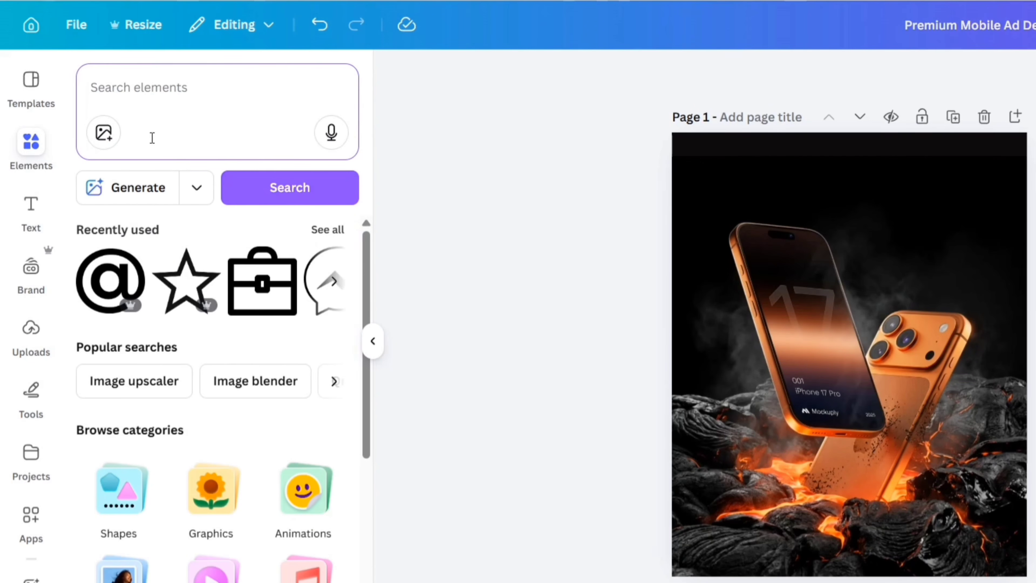
{"action": "type", "text": "swirl neon lights"}
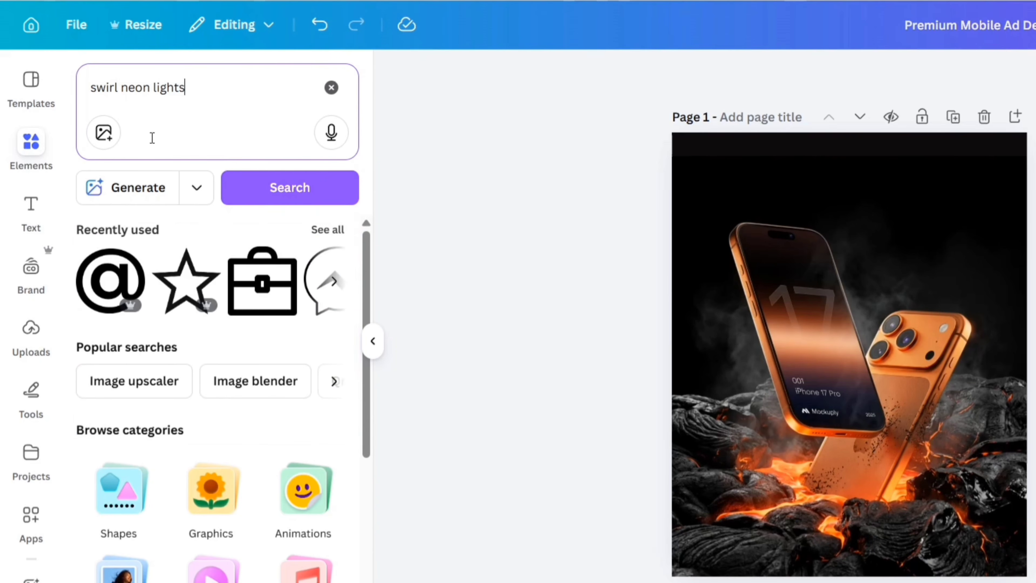
{"action": "key", "text": "Return"}
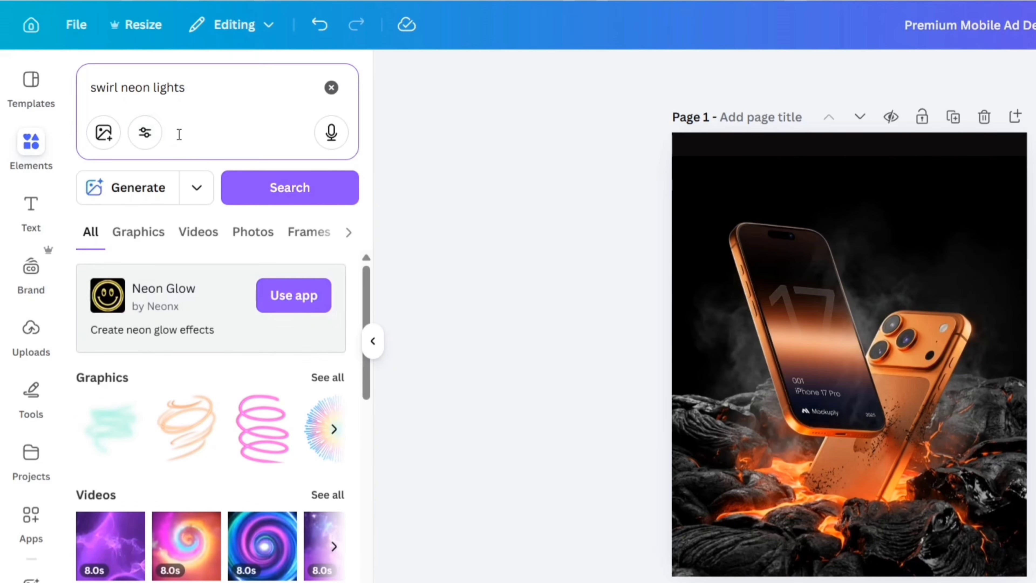
{"action": "left_click", "coordinate": [139, 236]}
{"action": "scroll", "coordinate": [200, 365], "scroll_direction": "down", "scroll_amount": 10}
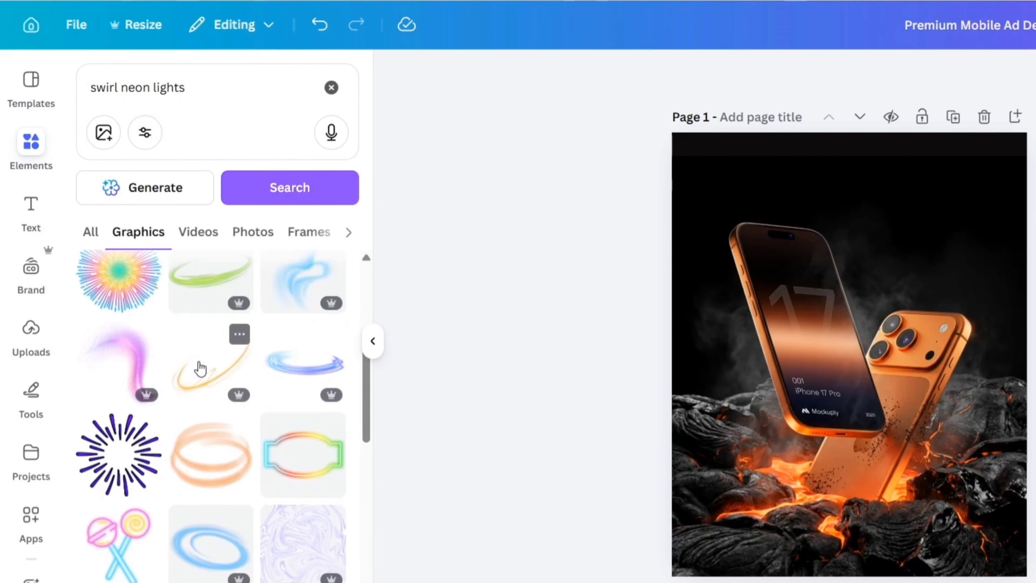
{"action": "scroll", "coordinate": [198, 362], "scroll_direction": "down", "scroll_amount": 10}
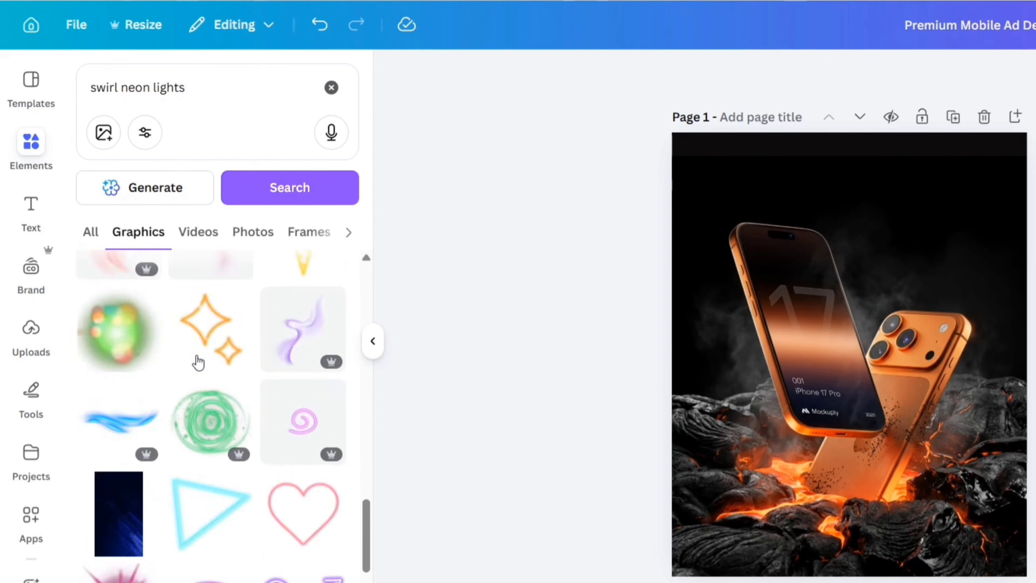
{"action": "scroll", "coordinate": [199, 359], "scroll_direction": "down", "scroll_amount": 5}
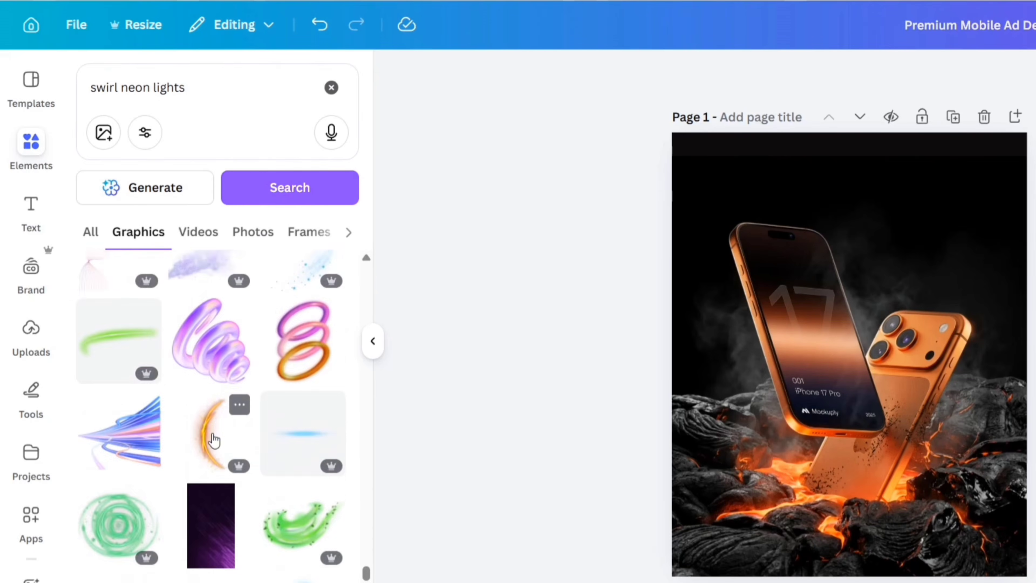
Browse graphics similar to the golden light ring and add the orange multi-strand light swirl to page 1.
{"action": "left_click", "coordinate": [333, 428]}
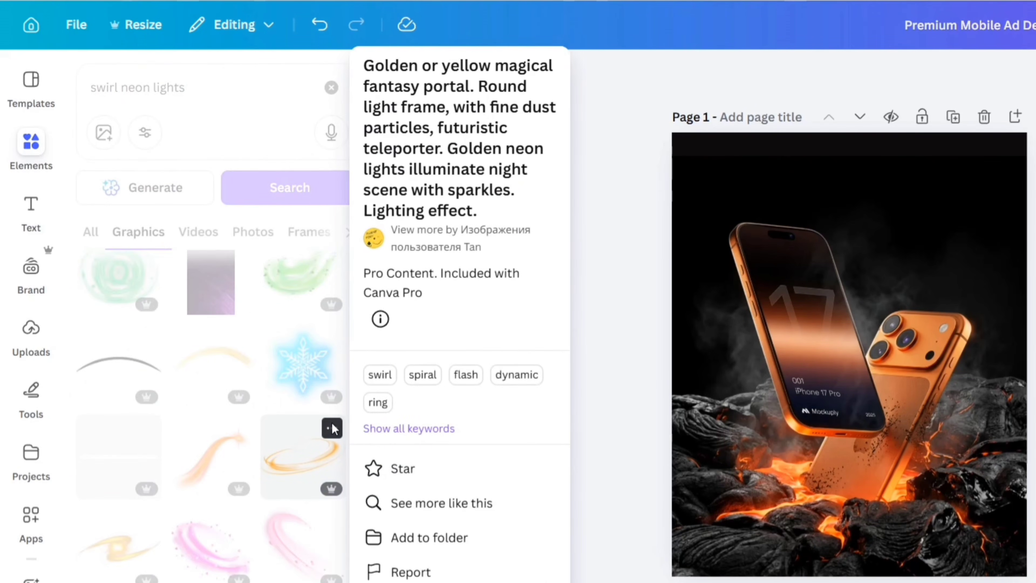
{"action": "left_click", "coordinate": [428, 507]}
{"action": "scroll", "coordinate": [306, 457], "scroll_direction": "down", "scroll_amount": 4}
{"action": "scroll", "coordinate": [306, 457], "scroll_direction": "down", "scroll_amount": 15}
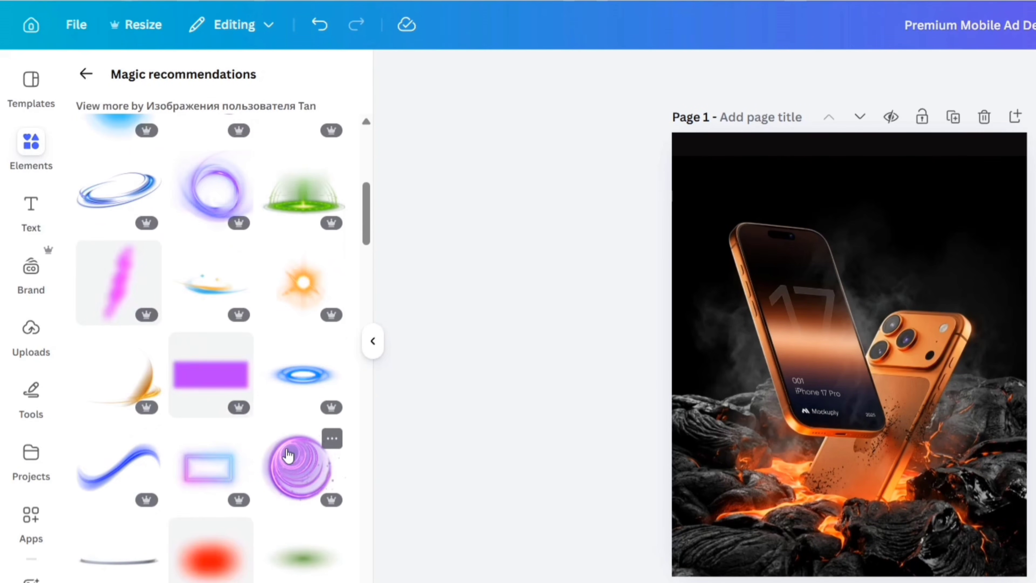
{"action": "scroll", "coordinate": [301, 444], "scroll_direction": "down", "scroll_amount": 8}
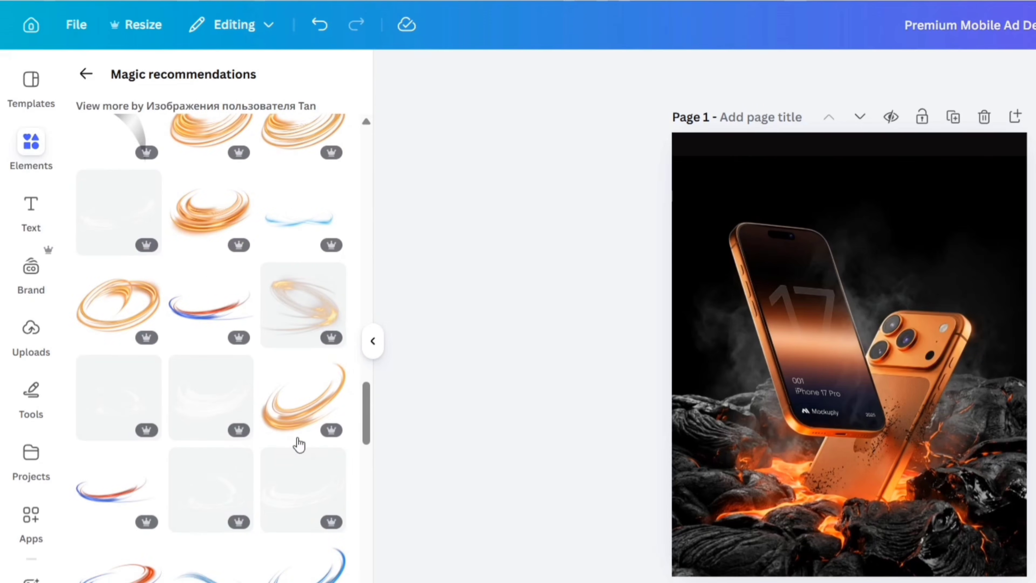
{"action": "left_click", "coordinate": [314, 416]}
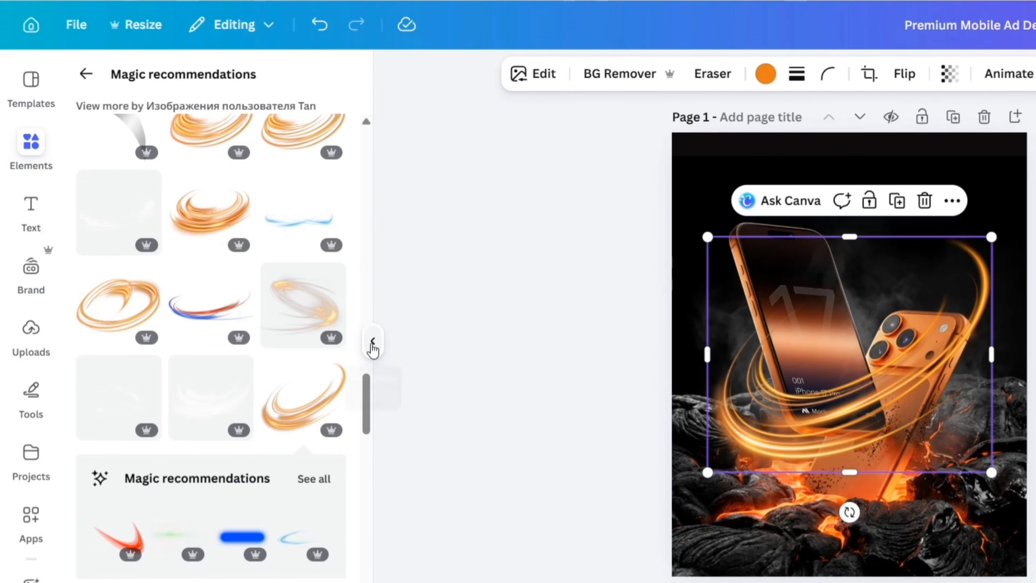
{"action": "left_click", "coordinate": [372, 343]}
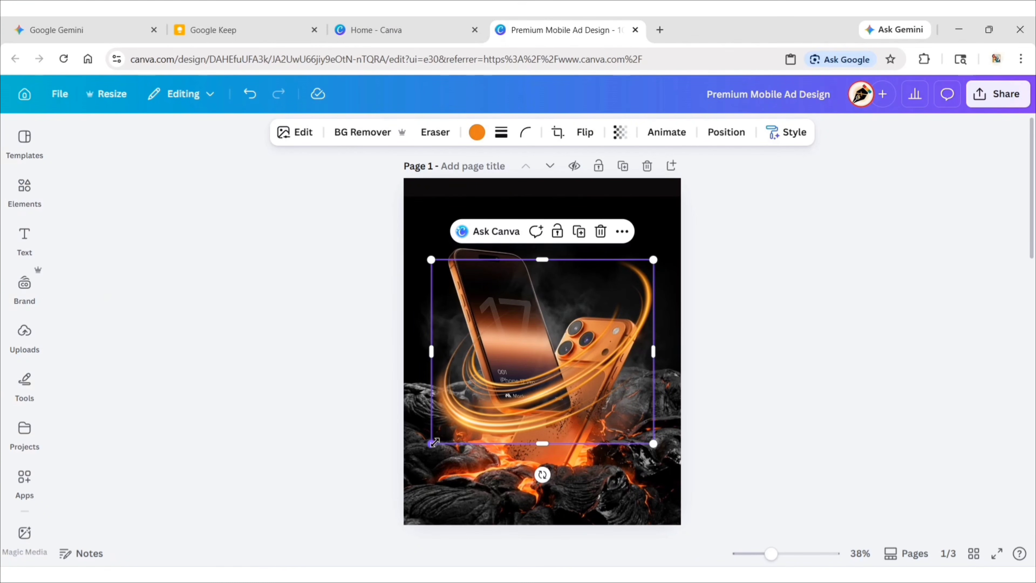
Shrink the light swirl to about 400 × 332 px and place it around the upper half of the front phone.
{"action": "left_click_drag", "start_coordinate": [435, 443], "coordinate": [513, 378]}
{"action": "left_click_drag", "start_coordinate": [594, 344], "coordinate": [517, 339]}
{"action": "left_click_drag", "start_coordinate": [576, 255], "coordinate": [548, 282]}
{"action": "mouse_move", "coordinate": [487, 351]}
{"action": "left_mouse_down"}
{"action": "mouse_move", "coordinate": [497, 341]}
{"action": "mouse_move", "coordinate": [487, 342]}
{"action": "left_mouse_up"}
{"action": "left_click_drag", "start_coordinate": [431, 365], "coordinate": [439, 358]}
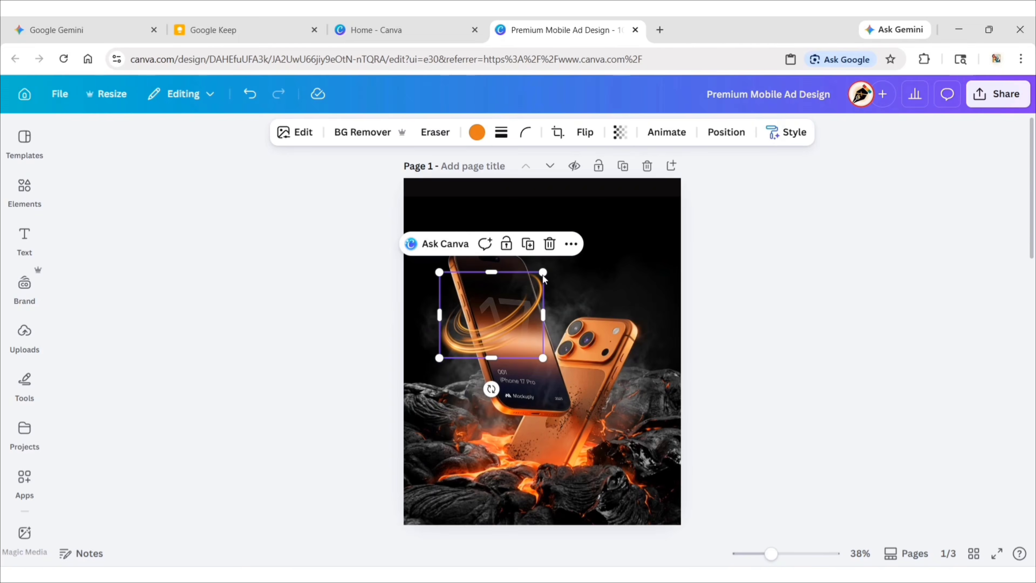
{"action": "left_click_drag", "start_coordinate": [493, 323], "coordinate": [501, 322]}
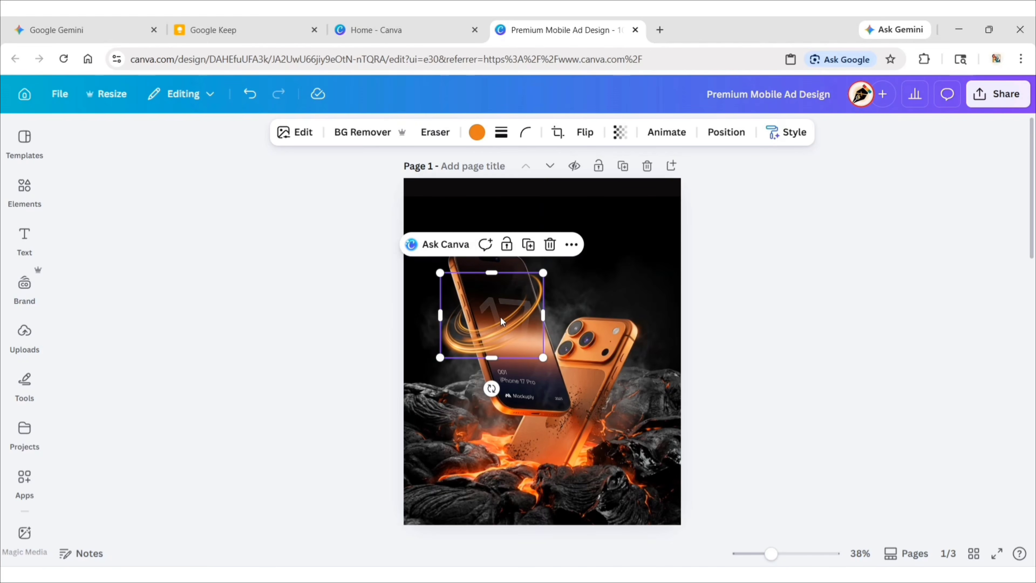
Move the light swirl's layer beneath the front-phone cutout.
{"action": "left_click", "coordinate": [721, 133]}
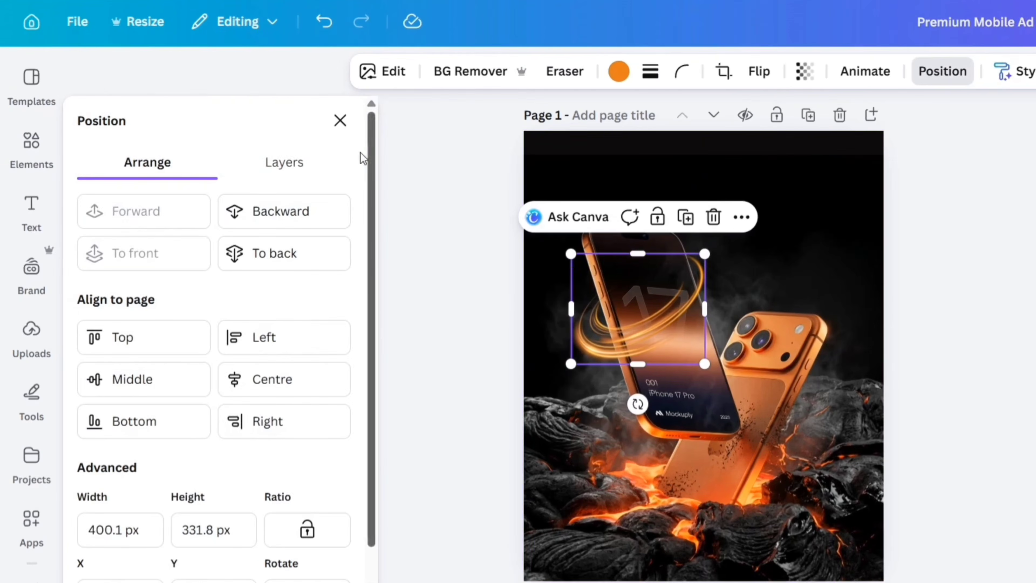
{"action": "left_click", "coordinate": [218, 215]}
{"action": "left_click_drag", "start_coordinate": [227, 290], "coordinate": [245, 318]}
{"action": "left_click", "coordinate": [353, 120]}
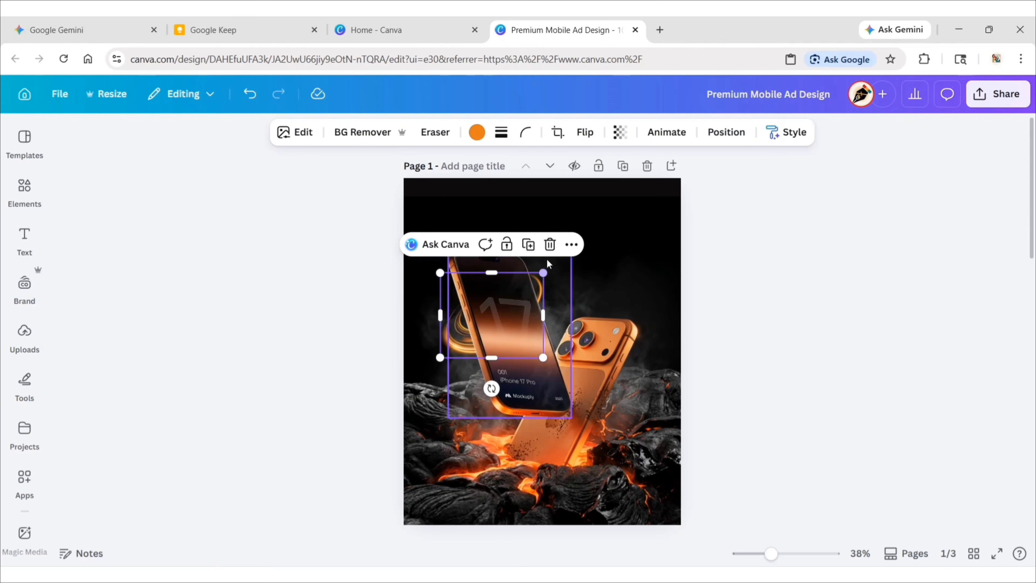
Duplicate the light swirl, align the copy over the original, and crop the copy to its lower half.
{"action": "key", "text": "ctrl+d"}
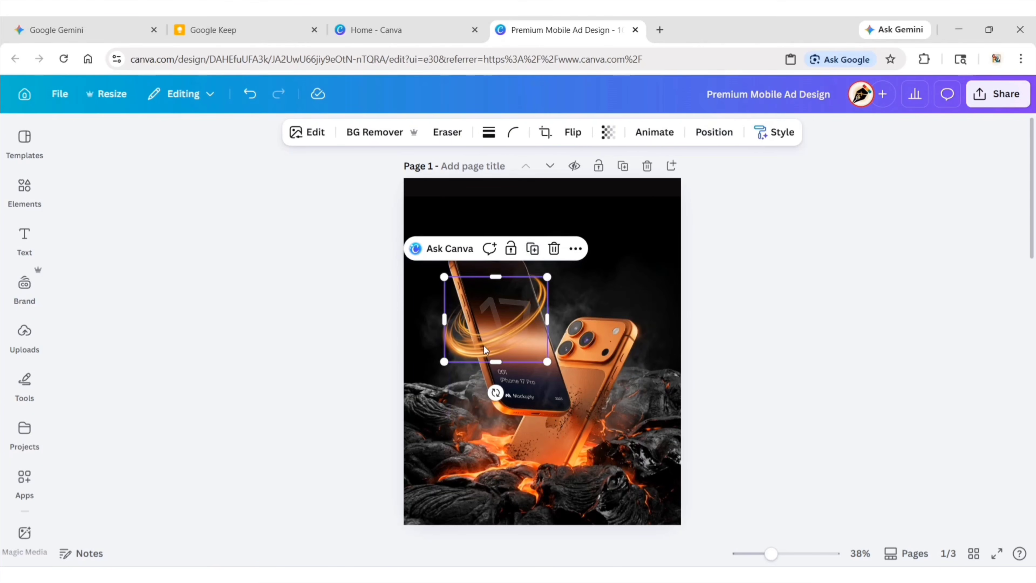
{"action": "left_click_drag", "start_coordinate": [484, 346], "coordinate": [480, 342]}
{"action": "left_click_drag", "start_coordinate": [493, 273], "coordinate": [498, 319]}
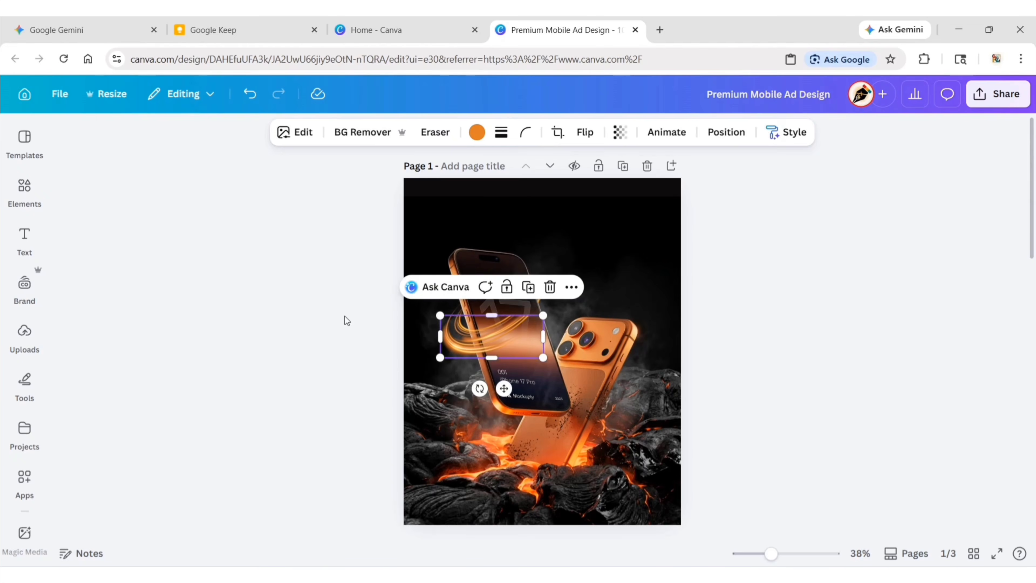
{"action": "left_click", "coordinate": [325, 321]}
Duplicate the full light swirl again, align the copy over it, and crop the copy to its right-hand third.
{"action": "left_click", "coordinate": [508, 290]}
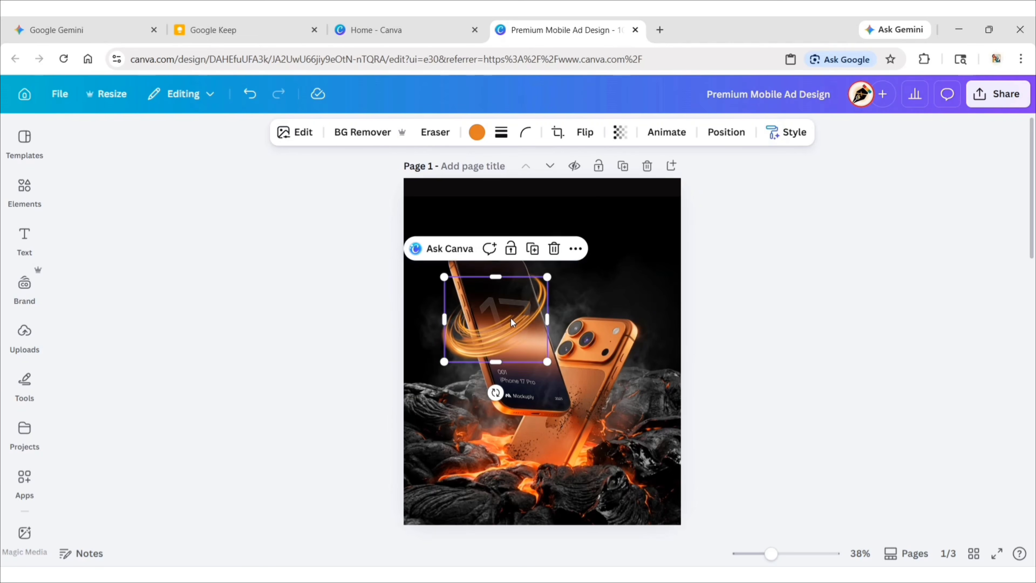
{"action": "left_click_drag", "start_coordinate": [440, 318], "coordinate": [509, 328]}
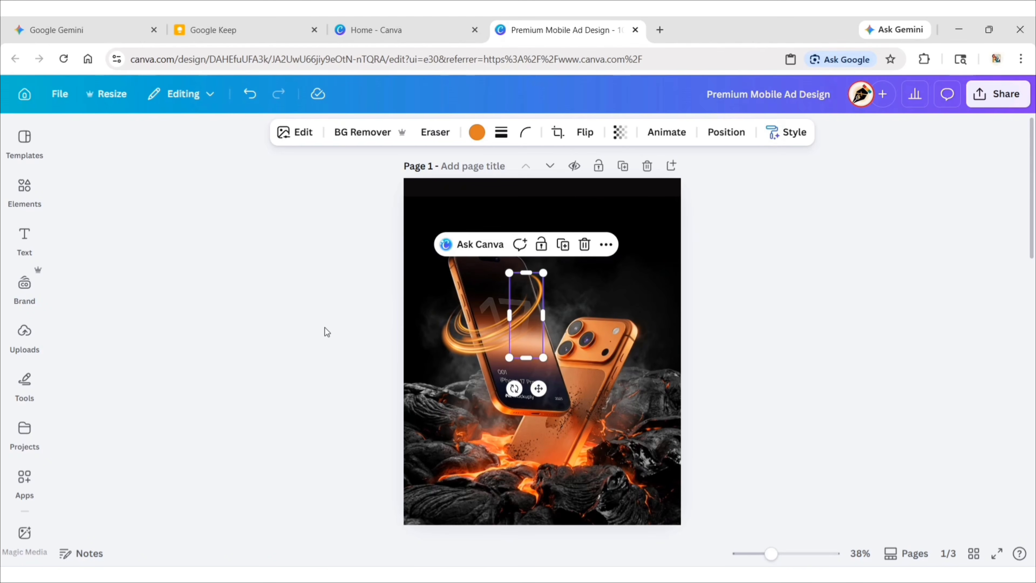
{"action": "left_click", "coordinate": [325, 317]}
Search the graphics elements for "sparkling magical light" and add the wavy orange light trail with the sparkling tip to the page.
{"action": "left_click", "coordinate": [25, 186]}
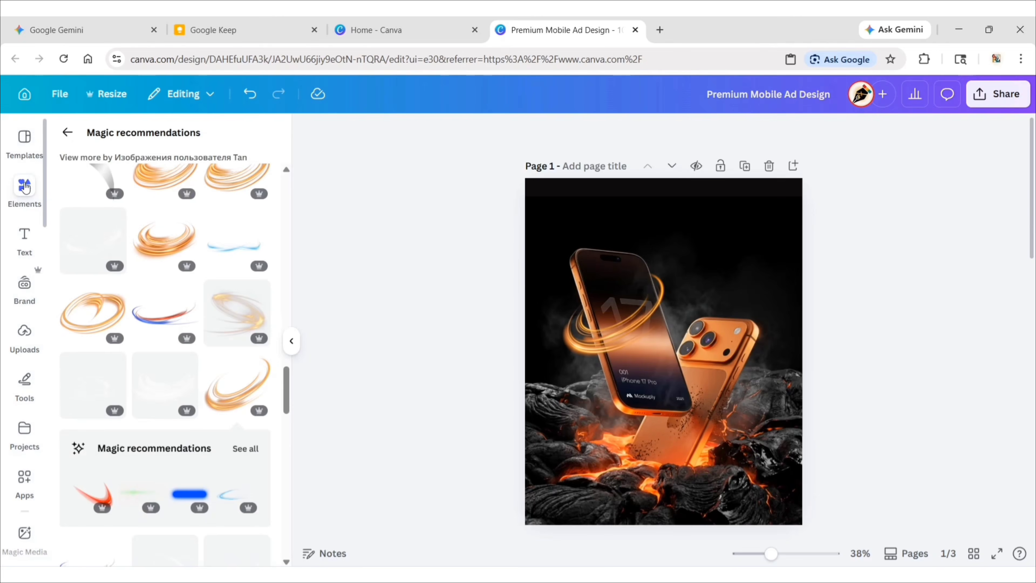
{"action": "left_click", "coordinate": [66, 137]}
{"action": "left_click", "coordinate": [259, 143]}
{"action": "left_click", "coordinate": [137, 139]}
{"action": "type", "text": "s"}
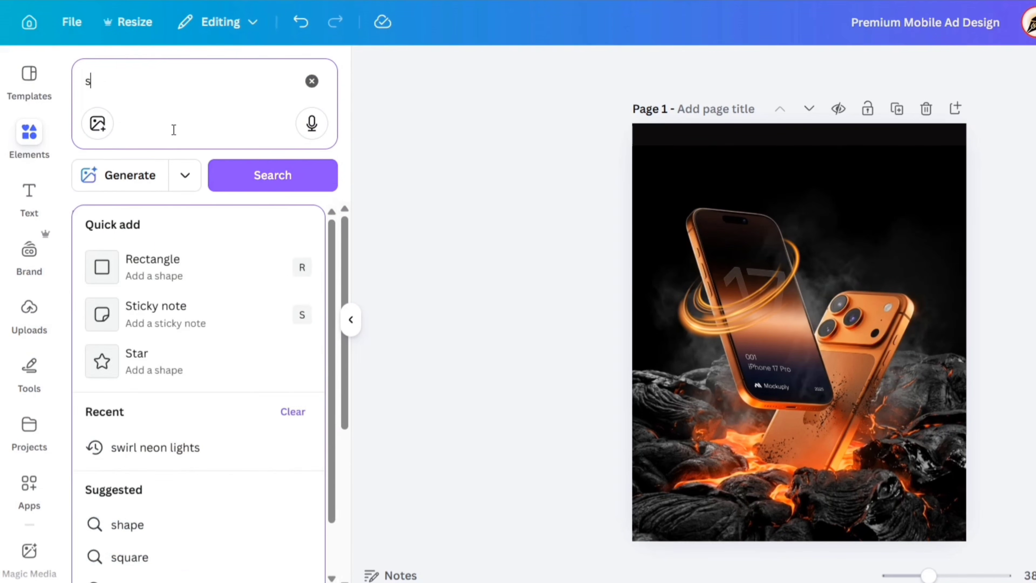
{"action": "type", "text": "parkling magical light"}
{"action": "key", "text": "Return"}
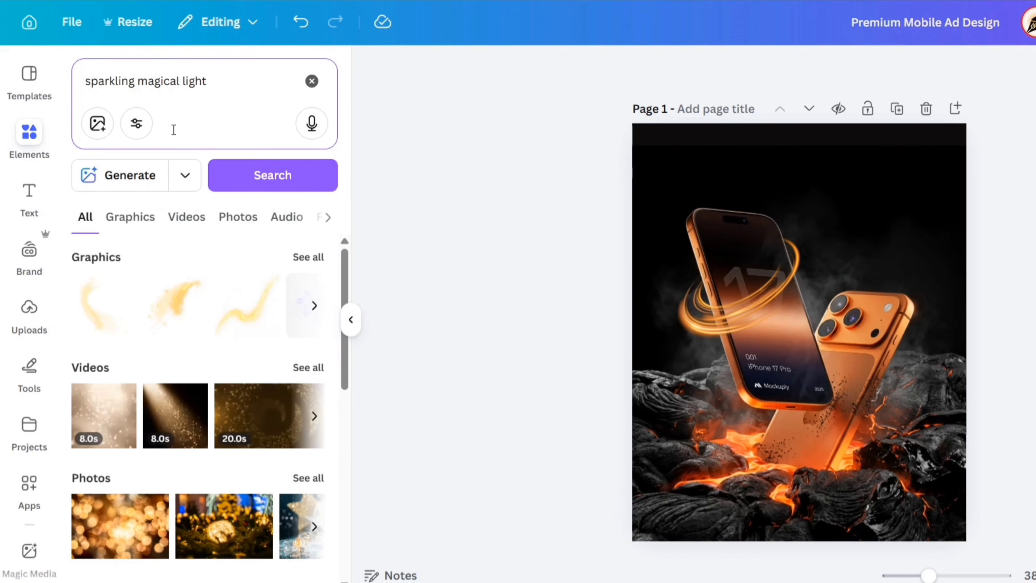
{"action": "left_click", "coordinate": [129, 224]}
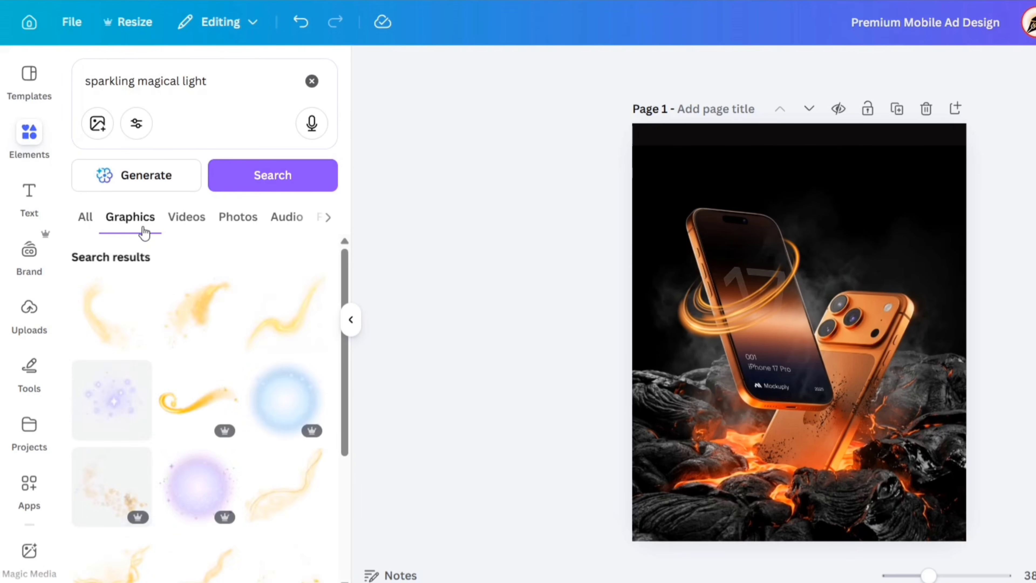
{"action": "scroll", "coordinate": [215, 291], "scroll_direction": "down", "scroll_amount": 5}
{"action": "scroll", "coordinate": [217, 292], "scroll_direction": "down", "scroll_amount": 10}
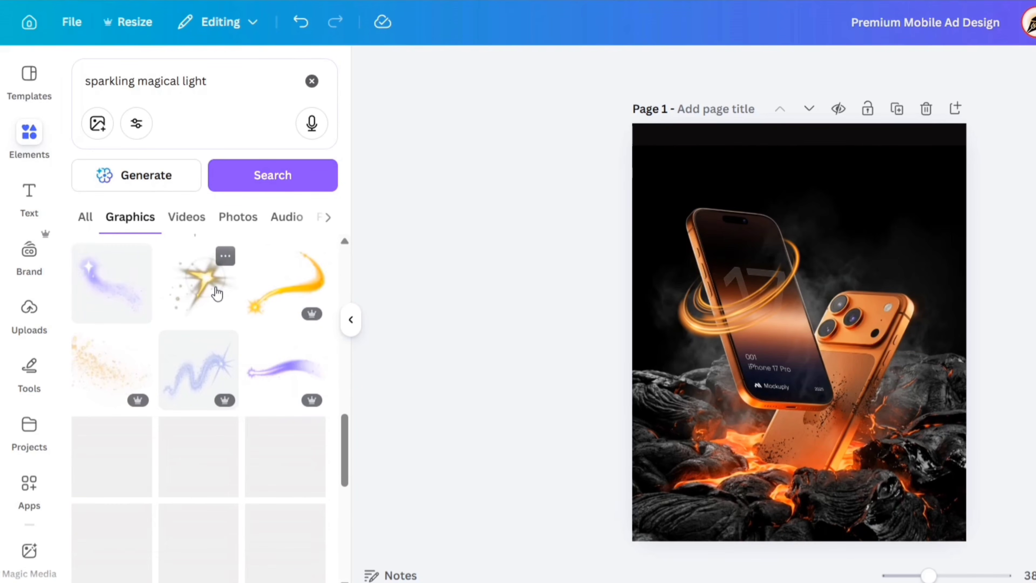
{"action": "scroll", "coordinate": [160, 310], "scroll_direction": "down", "scroll_amount": 8}
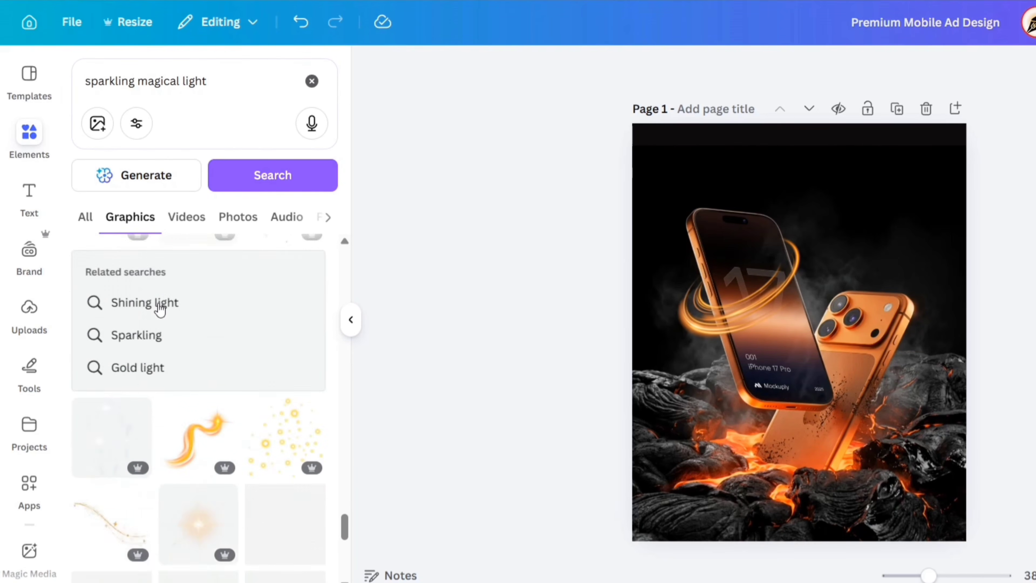
{"action": "left_click", "coordinate": [202, 394]}
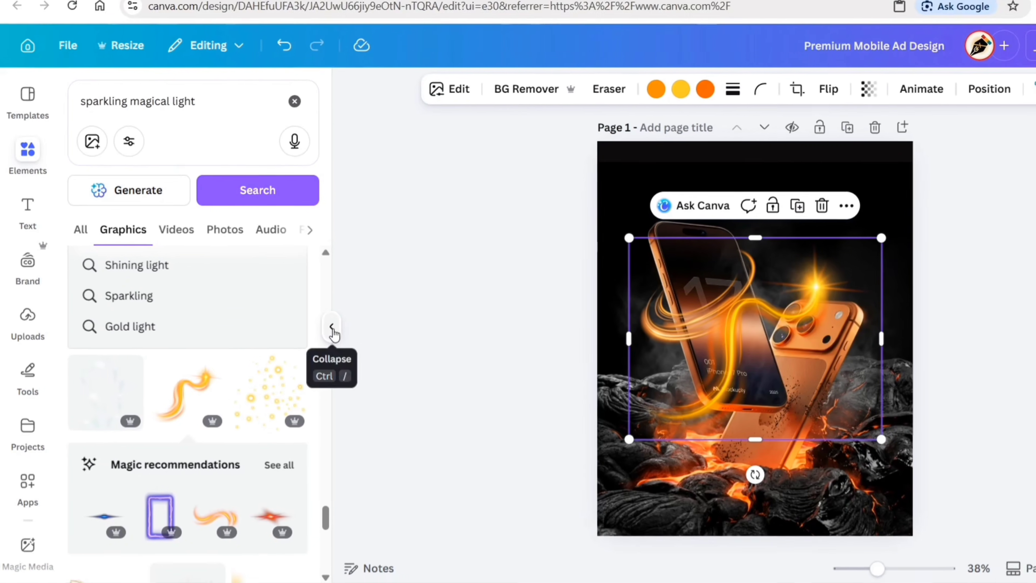
{"action": "left_click", "coordinate": [351, 319]}
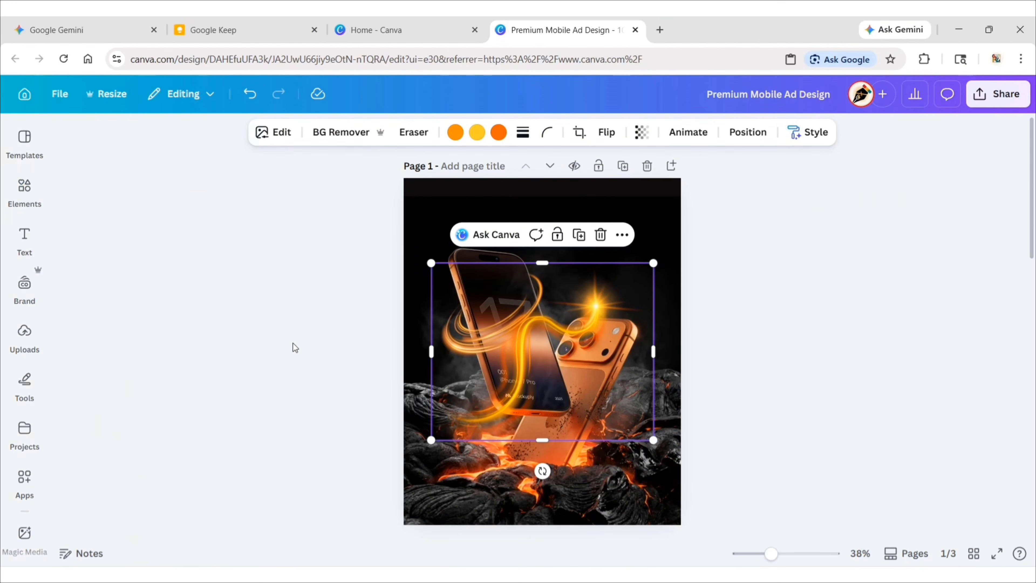
Move the light trail above the front phone, tilt it counter-clockwise and enlarge it so its tail meets the swirl.
{"action": "left_click_drag", "start_coordinate": [523, 368], "coordinate": [539, 239]}
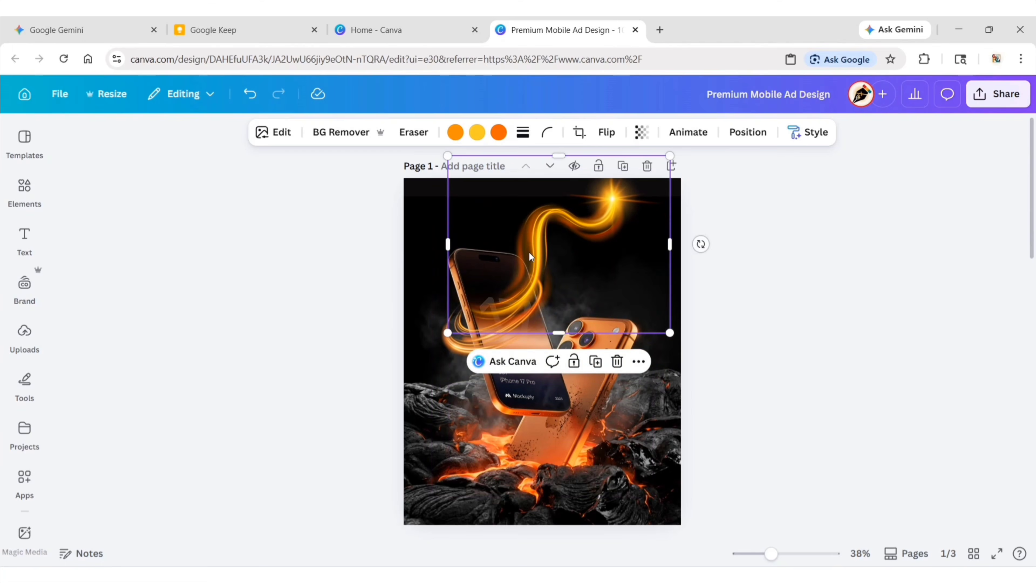
{"action": "left_click_drag", "start_coordinate": [701, 220], "coordinate": [708, 175]}
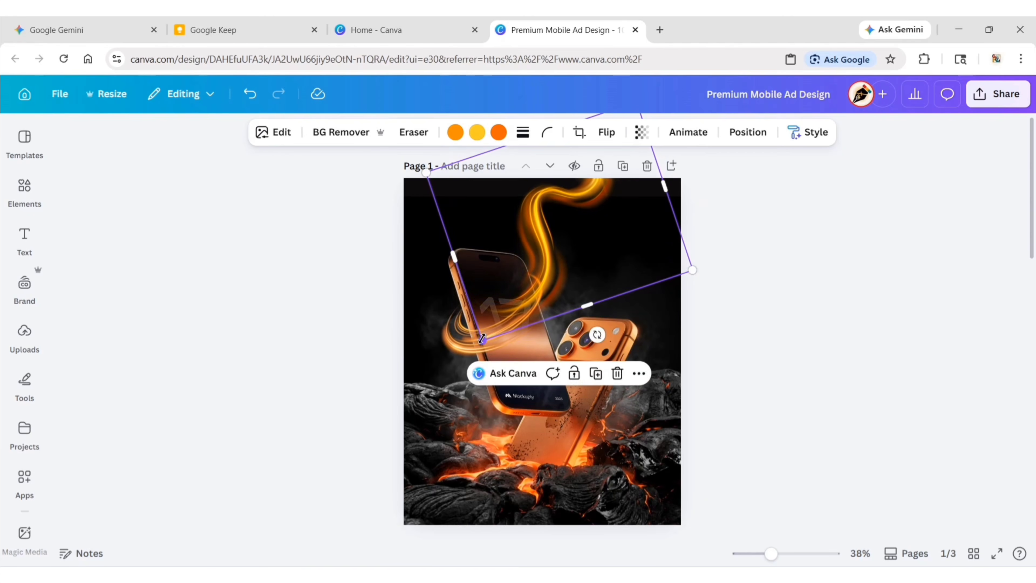
{"action": "left_click_drag", "start_coordinate": [465, 352], "coordinate": [474, 362]}
{"action": "left_click_drag", "start_coordinate": [533, 246], "coordinate": [534, 246]}
{"action": "left_click", "coordinate": [274, 343]}
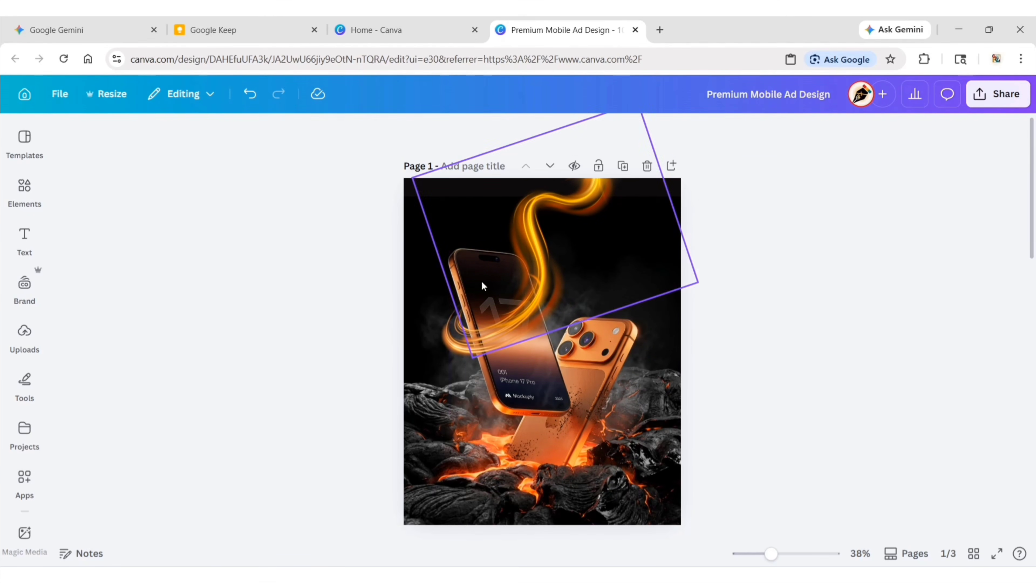
Duplicate the light trail, rotate the copy clockwise over the lower phones, and crop away its sparkling tip and outer side.
{"action": "left_click", "coordinate": [559, 269]}
{"action": "left_click", "coordinate": [592, 392]}
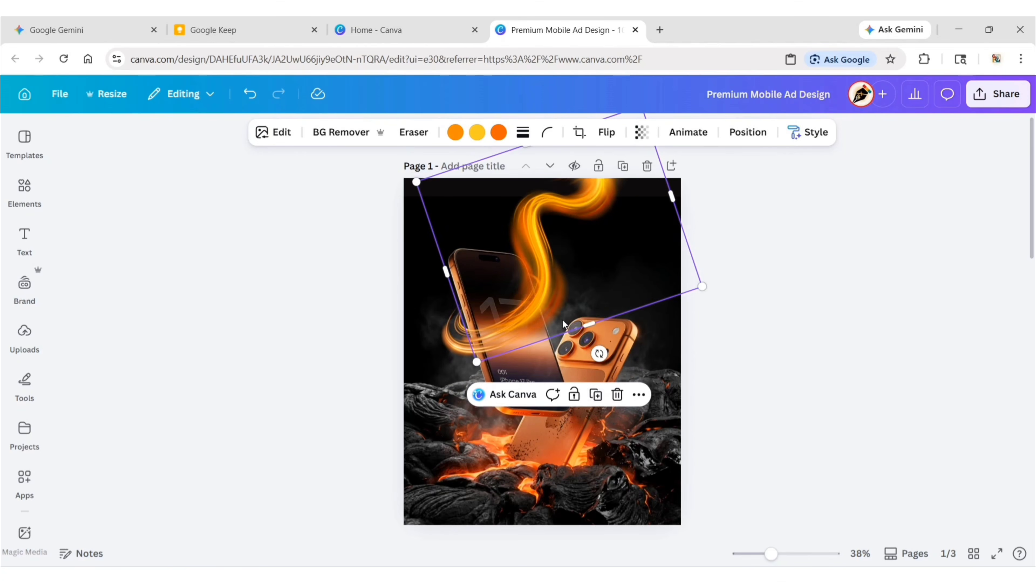
{"action": "left_click_drag", "start_coordinate": [562, 319], "coordinate": [547, 428]}
{"action": "left_click_drag", "start_coordinate": [596, 515], "coordinate": [669, 455]}
{"action": "left_click_drag", "start_coordinate": [582, 446], "coordinate": [574, 397]}
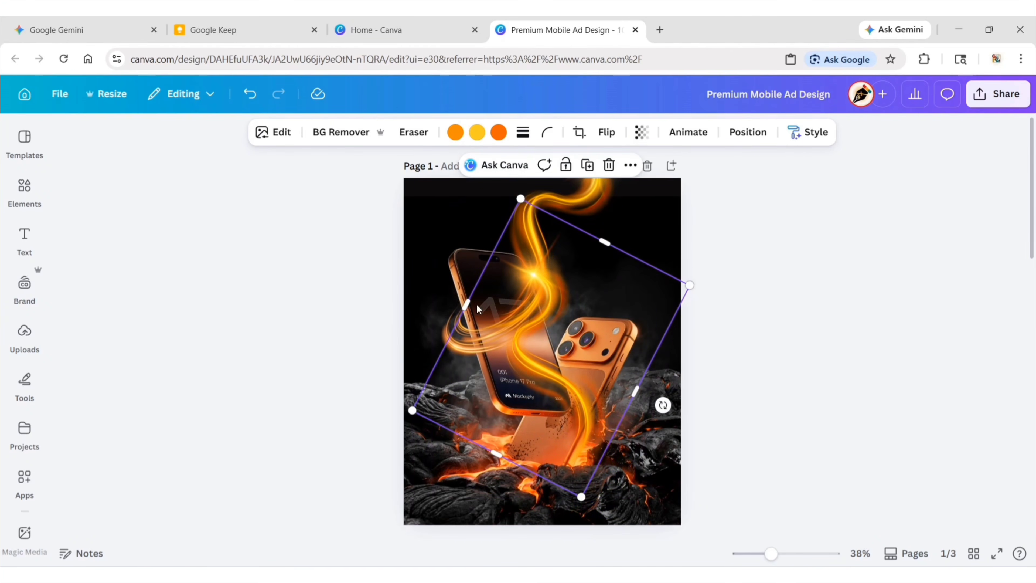
{"action": "left_click_drag", "start_coordinate": [467, 304], "coordinate": [526, 336]}
{"action": "left_click_drag", "start_coordinate": [634, 256], "coordinate": [571, 355]}
Move the cropped trail's layer beneath the front-phone cutout and shift the trail slightly up across the back phone.
{"action": "left_click", "coordinate": [747, 132]}
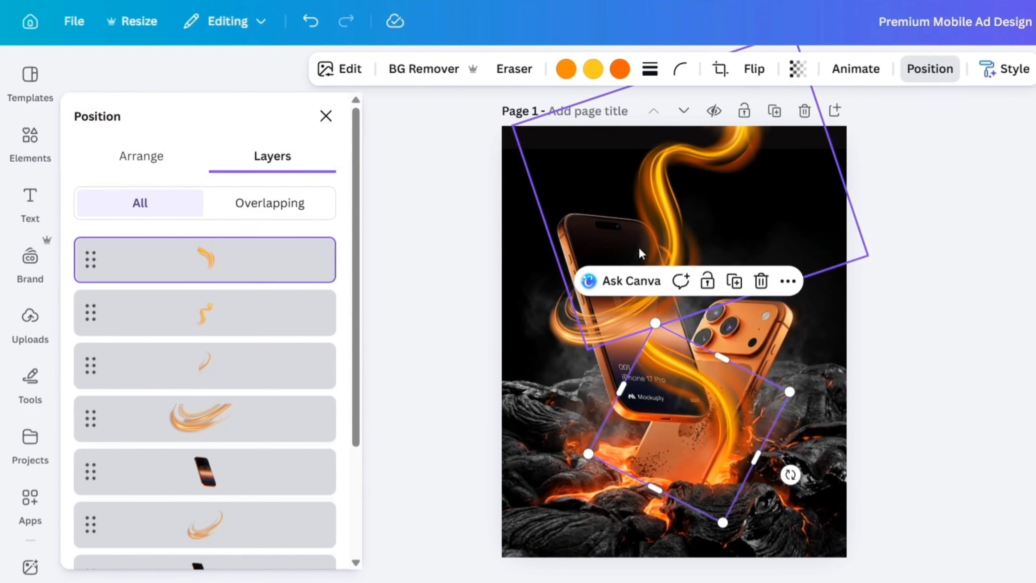
{"action": "left_click_drag", "start_coordinate": [203, 262], "coordinate": [204, 449]}
{"action": "left_click", "coordinate": [334, 109]}
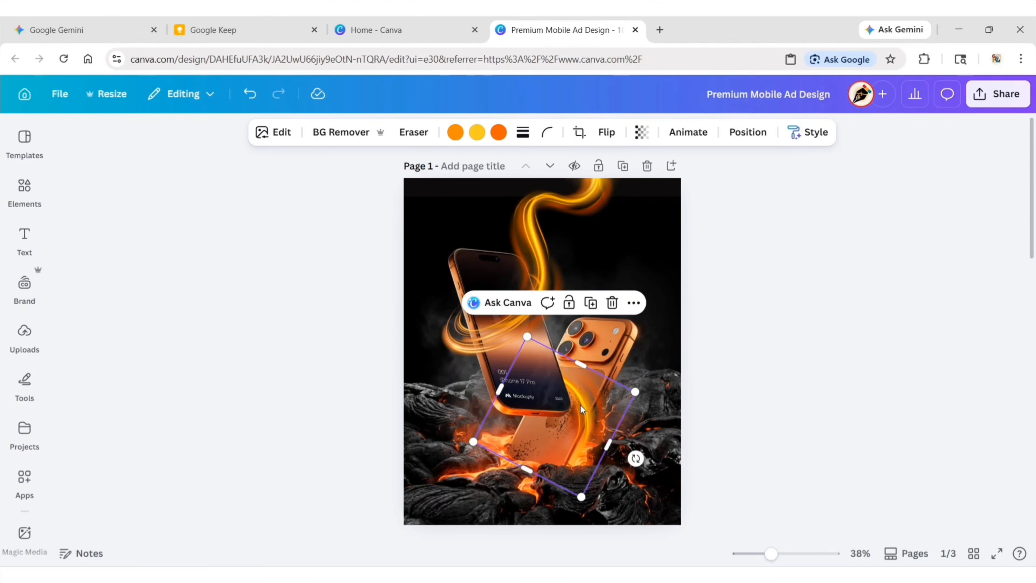
{"action": "left_click_drag", "start_coordinate": [580, 405], "coordinate": [588, 388]}
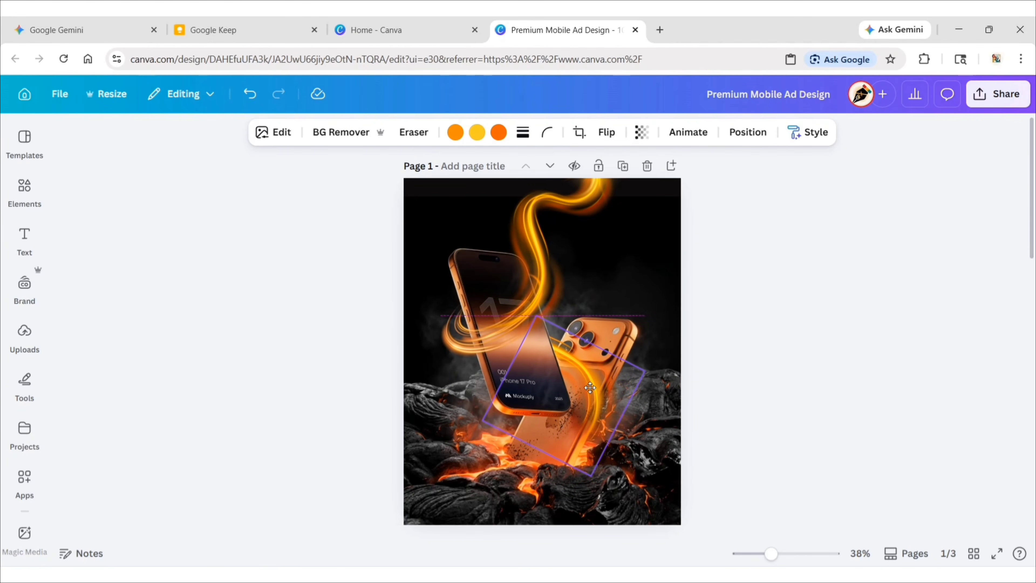
{"action": "left_click", "coordinate": [761, 317]}
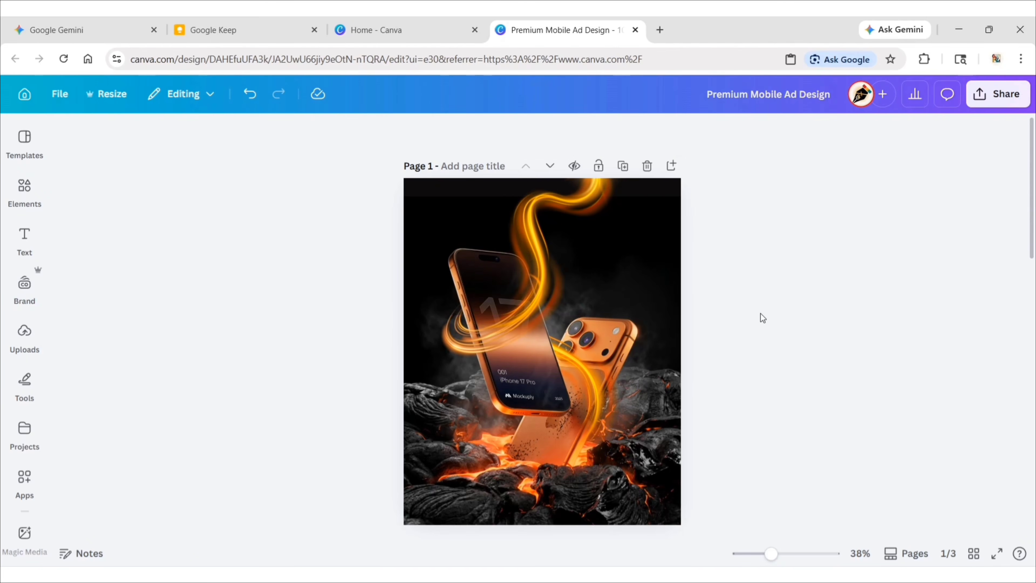
Apply the Vivid filter Zeal to both the large upper light trail and its cropped copy across the back phone.
{"action": "left_click", "coordinate": [546, 230]}
{"action": "left_click", "coordinate": [273, 132]}
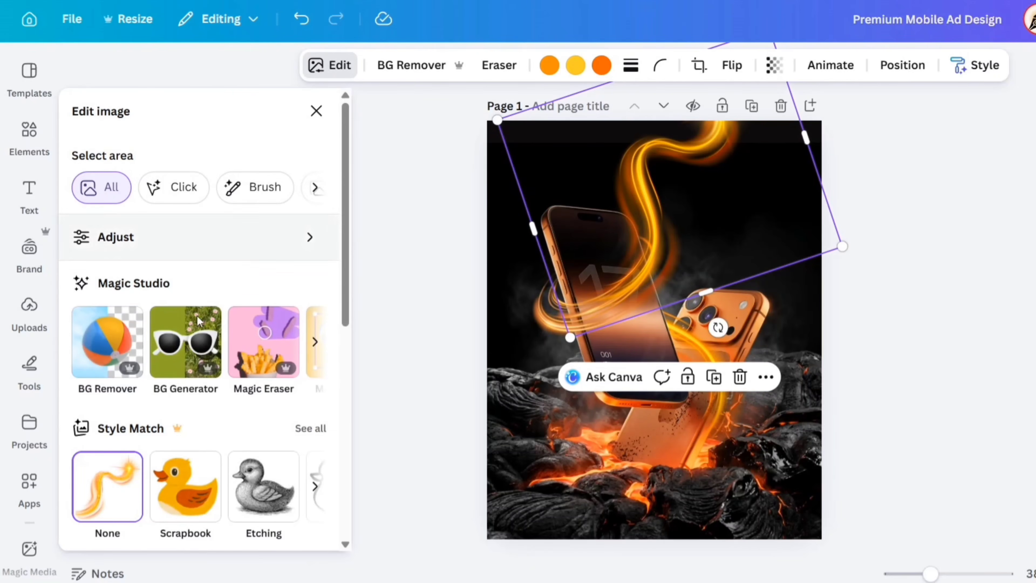
{"action": "scroll", "coordinate": [185, 365], "scroll_direction": "down", "scroll_amount": 6}
{"action": "left_click", "coordinate": [317, 248]}
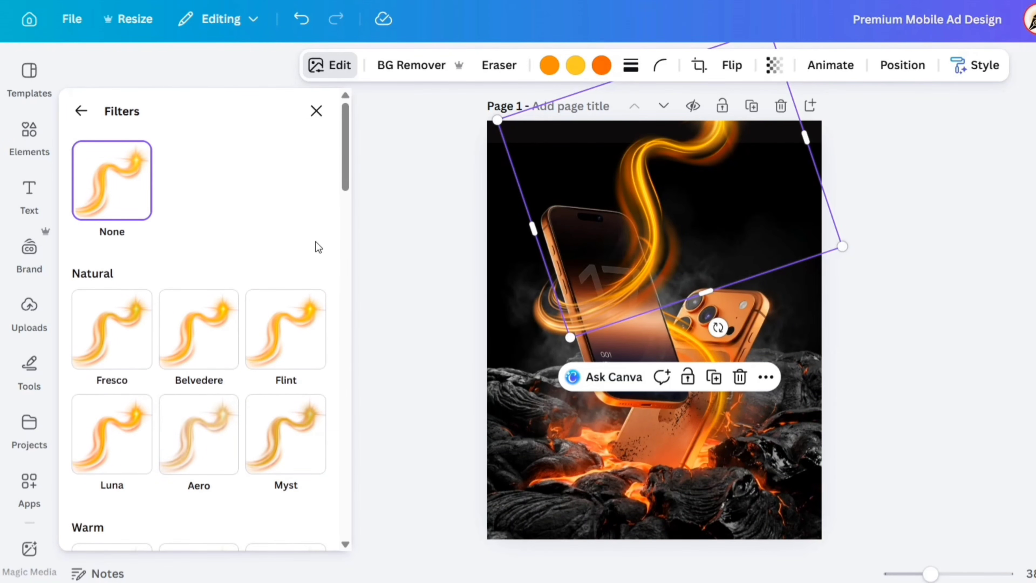
{"action": "scroll", "coordinate": [335, 250], "scroll_direction": "down", "scroll_amount": 15}
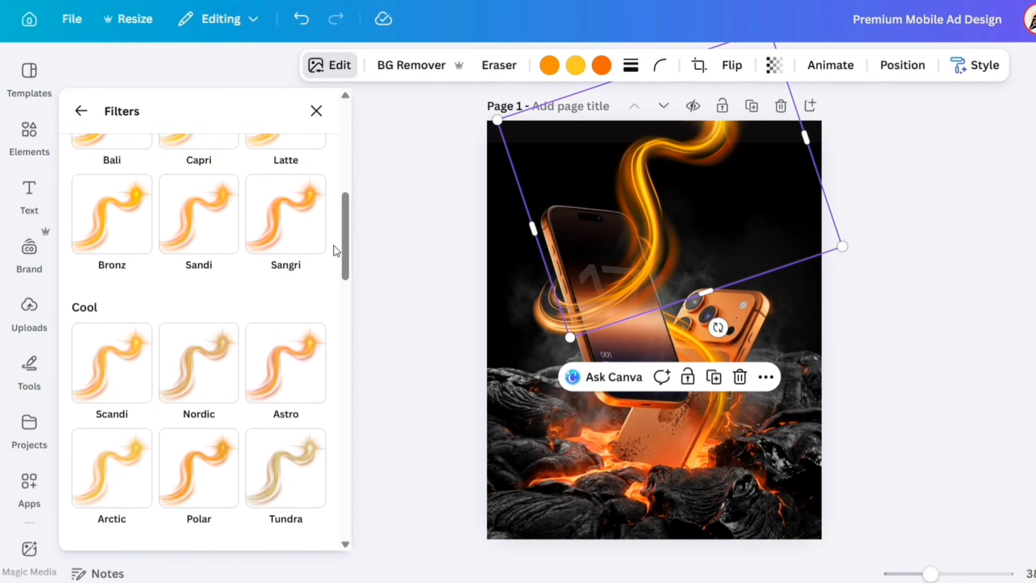
{"action": "scroll", "coordinate": [336, 249], "scroll_direction": "down", "scroll_amount": 4}
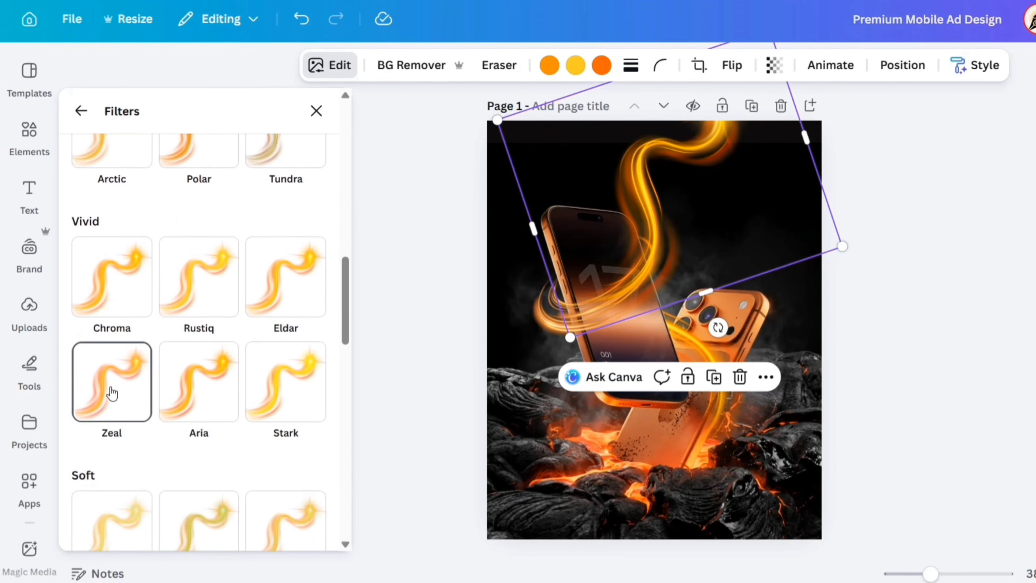
{"action": "left_click", "coordinate": [113, 392]}
{"action": "left_click", "coordinate": [723, 427]}
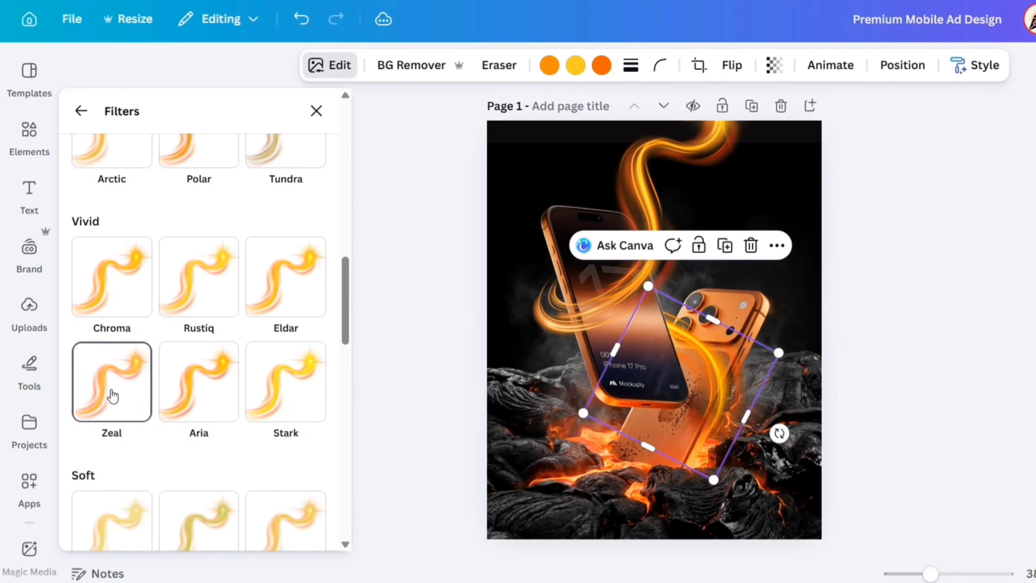
{"action": "left_click", "coordinate": [113, 396]}
{"action": "left_click", "coordinate": [316, 111]}
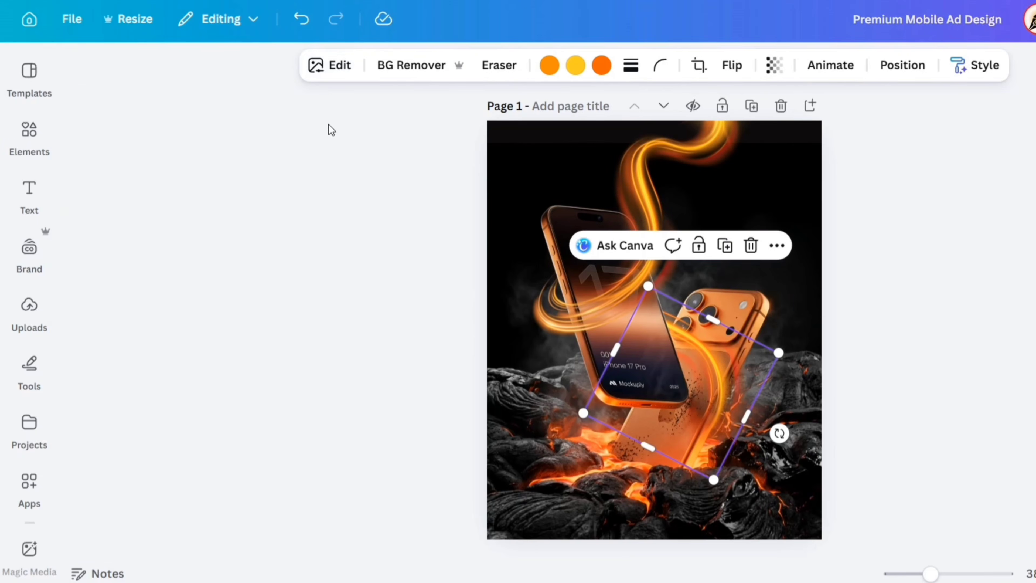
{"action": "left_click", "coordinate": [430, 311]}
Apply the Vivid filter Rustiq to the lower-half crop of the light swirl around the front phone.
{"action": "left_click", "coordinate": [547, 314]}
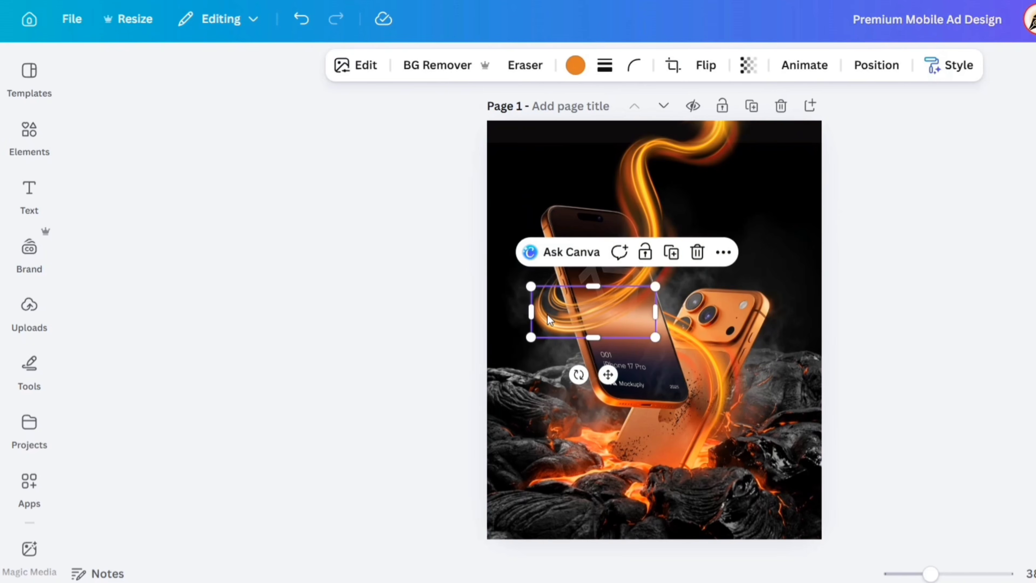
{"action": "left_click", "coordinate": [361, 70]}
{"action": "scroll", "coordinate": [235, 404], "scroll_direction": "down", "scroll_amount": 4}
{"action": "left_click", "coordinate": [311, 411]}
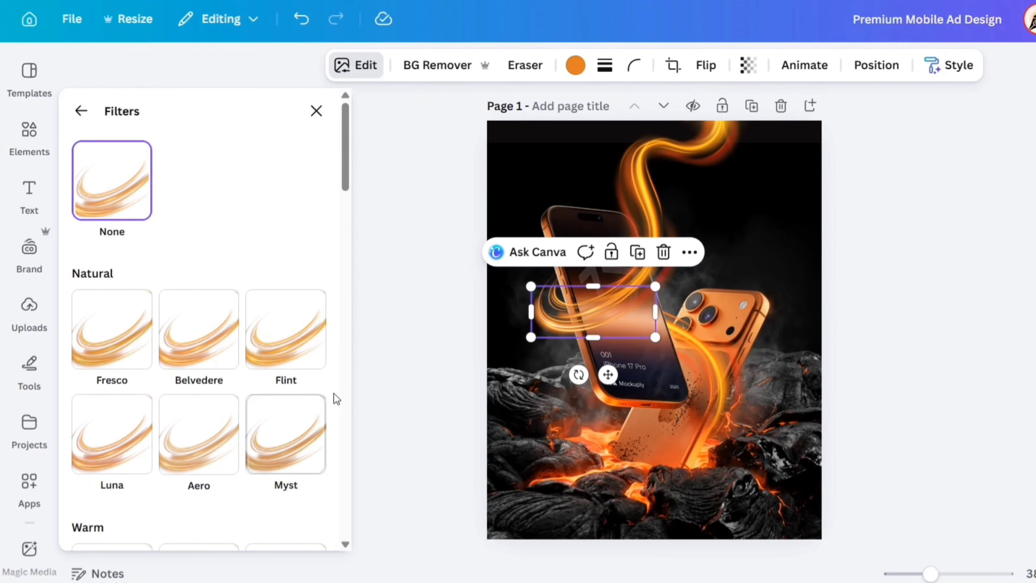
{"action": "scroll", "coordinate": [341, 245], "scroll_direction": "down", "scroll_amount": 15}
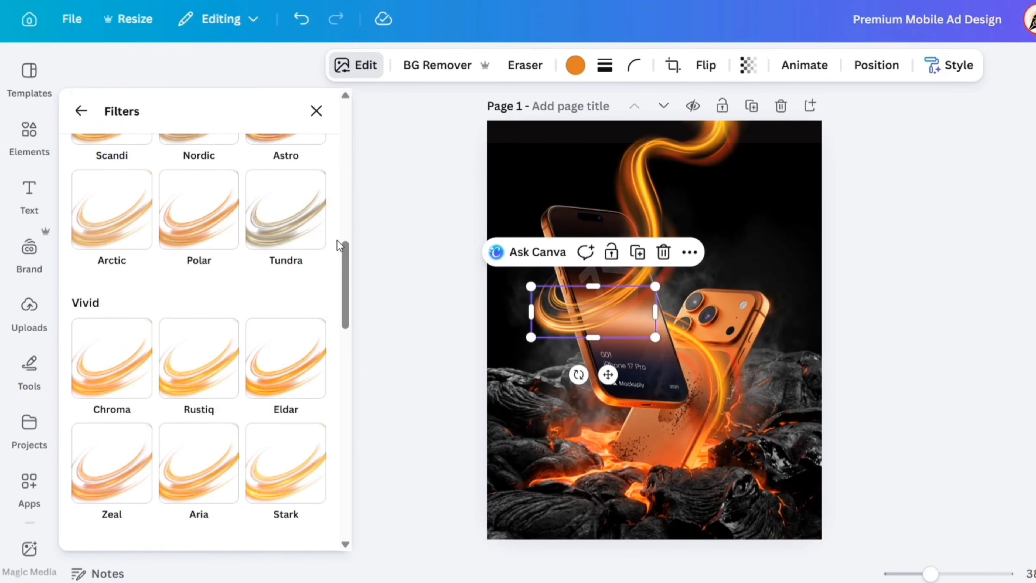
{"action": "left_click", "coordinate": [195, 388]}
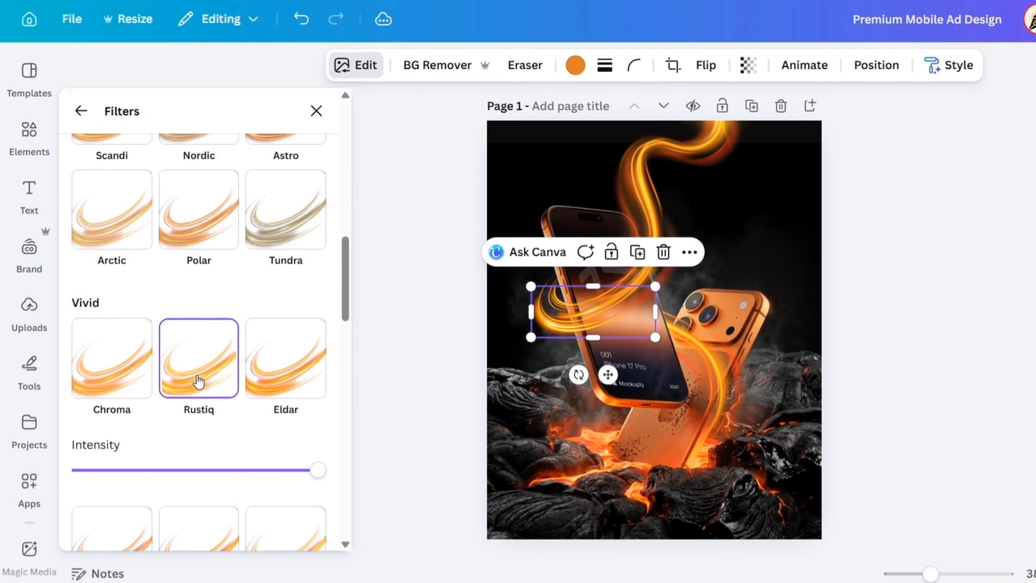
Apply the Rustiq filter to the swirl's right-hand crop and to the full swirl behind the front phone.
{"action": "left_click", "coordinate": [633, 322]}
{"action": "left_click", "coordinate": [185, 366]}
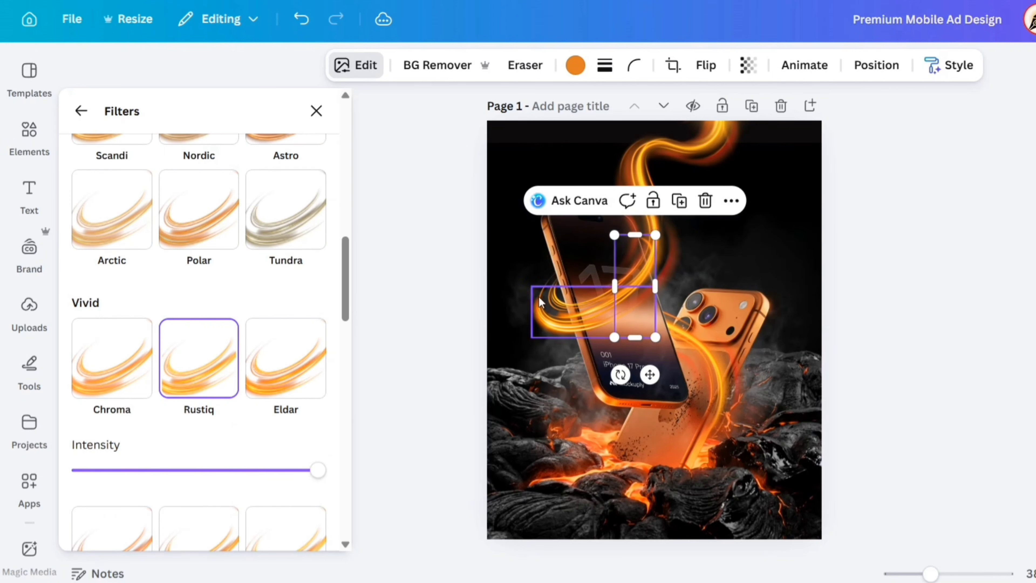
{"action": "left_click", "coordinate": [544, 289]}
{"action": "left_click", "coordinate": [202, 362]}
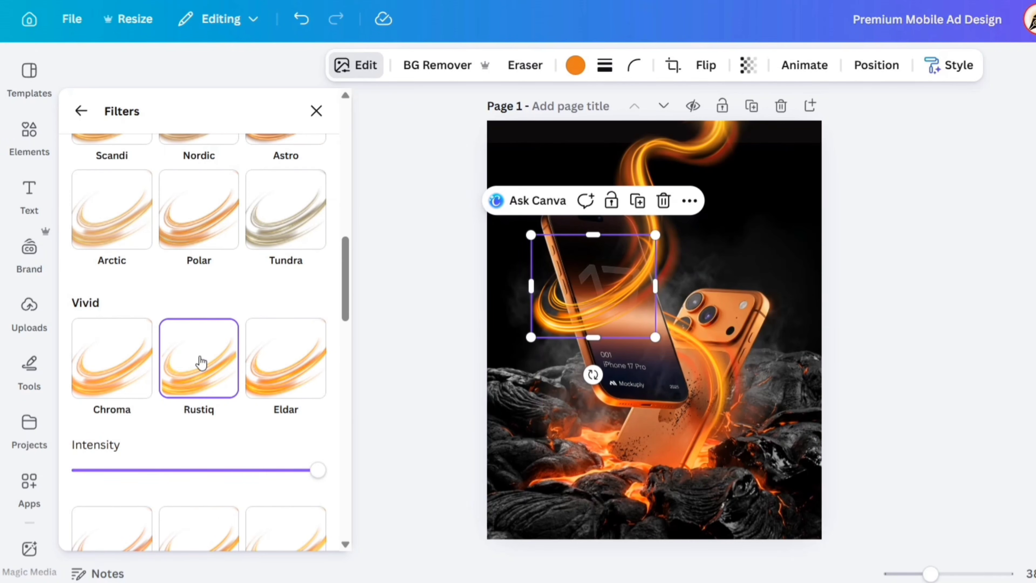
{"action": "left_click", "coordinate": [316, 111]}
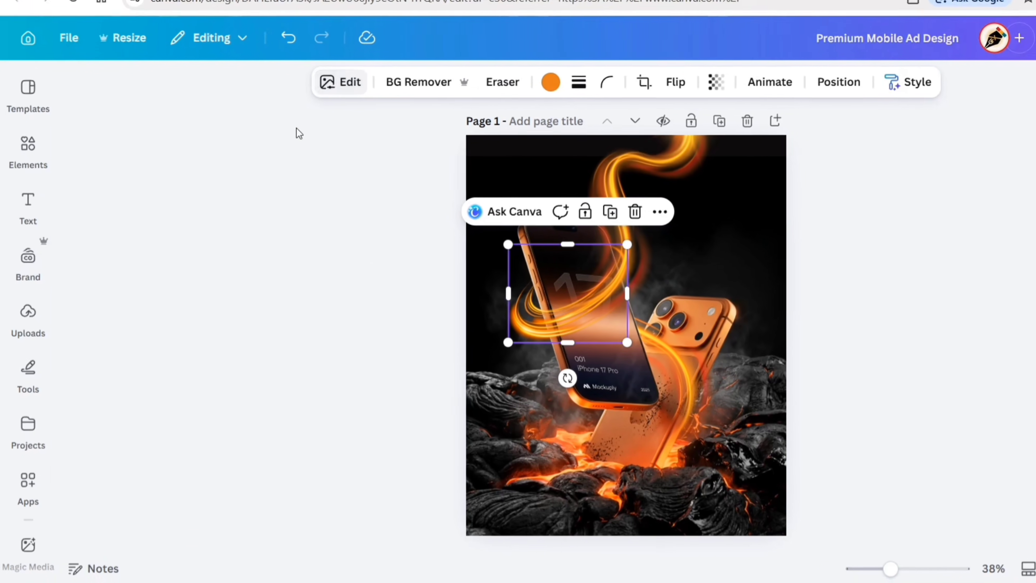
{"action": "left_click", "coordinate": [373, 254]}
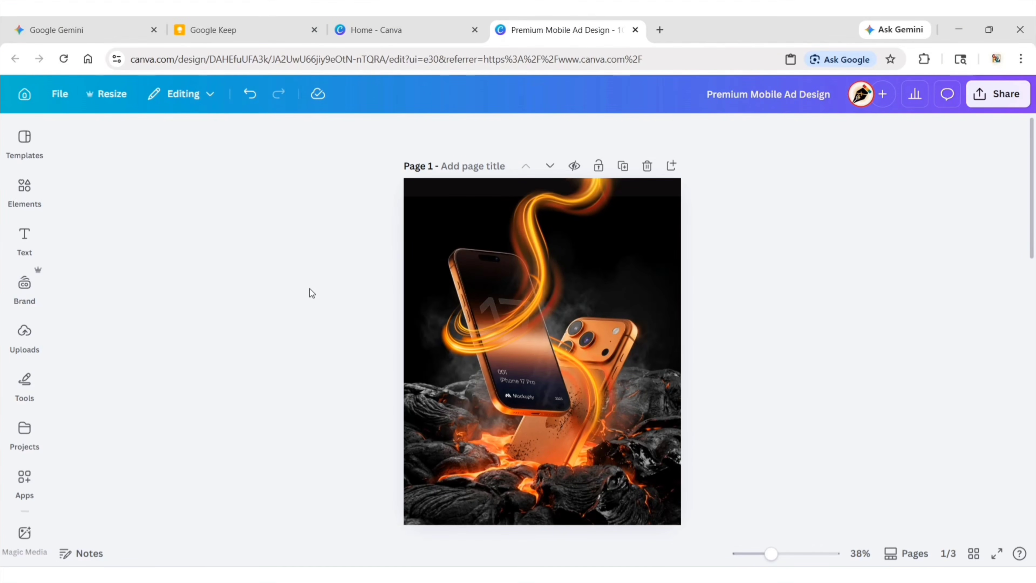
Search the element graphics for "neon lens" and add the orange starburst lens flare with small halo rings.
{"action": "left_click", "coordinate": [44, 193]}
{"action": "left_click", "coordinate": [259, 141]}
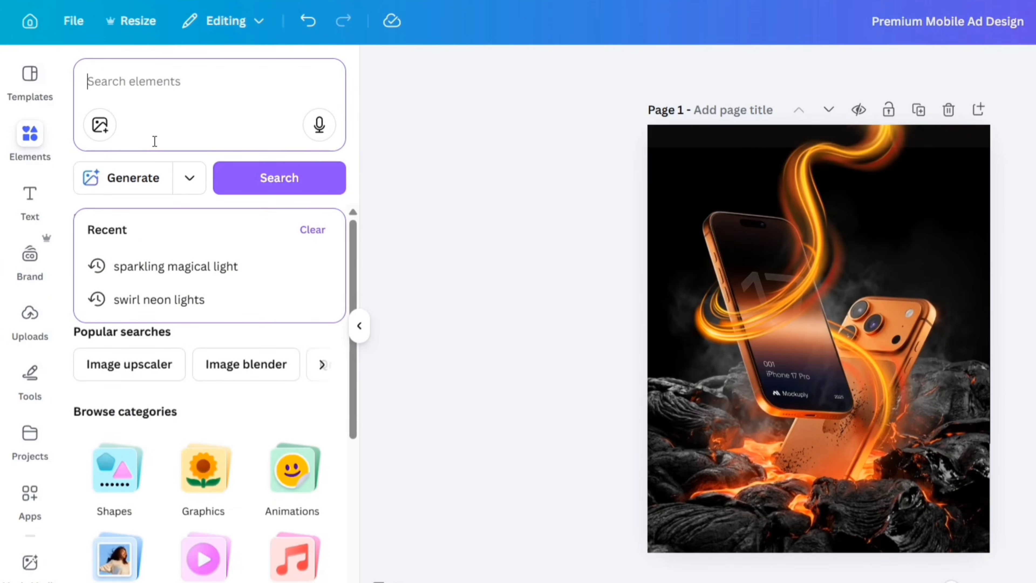
{"action": "type", "text": "neon lens"}
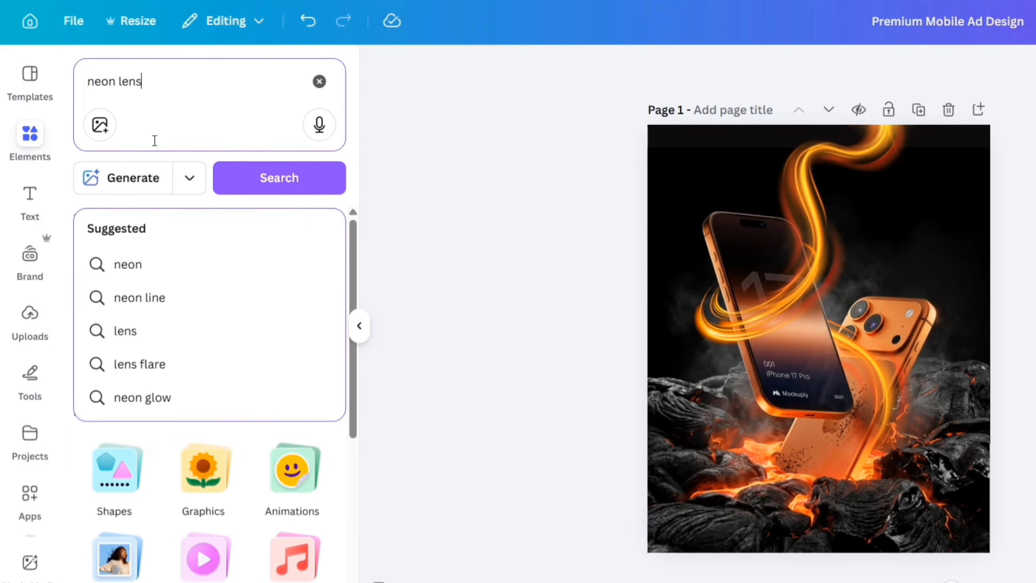
{"action": "key", "text": "Return"}
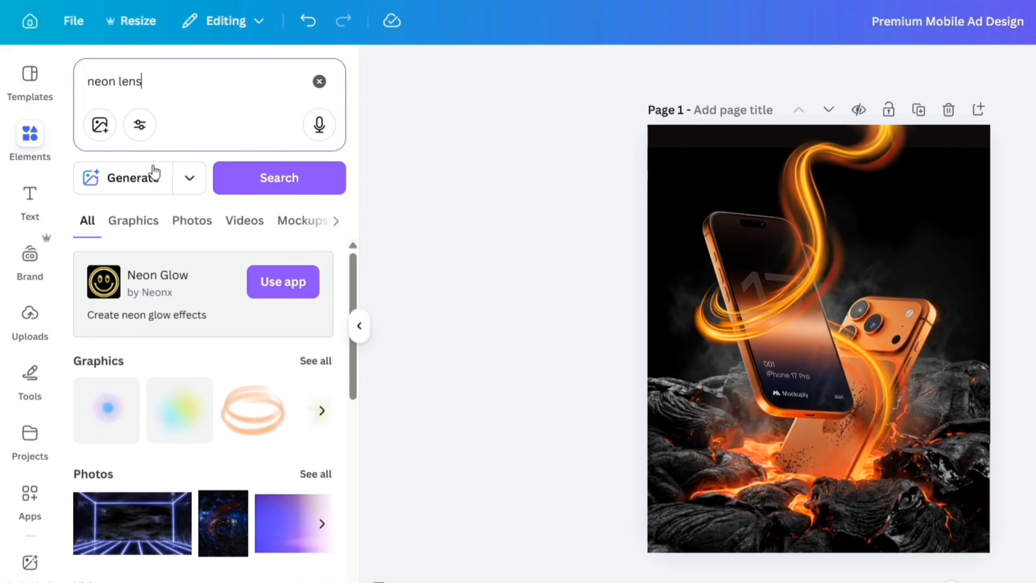
{"action": "left_click", "coordinate": [131, 222]}
{"action": "scroll", "coordinate": [204, 387], "scroll_direction": "down", "scroll_amount": 10}
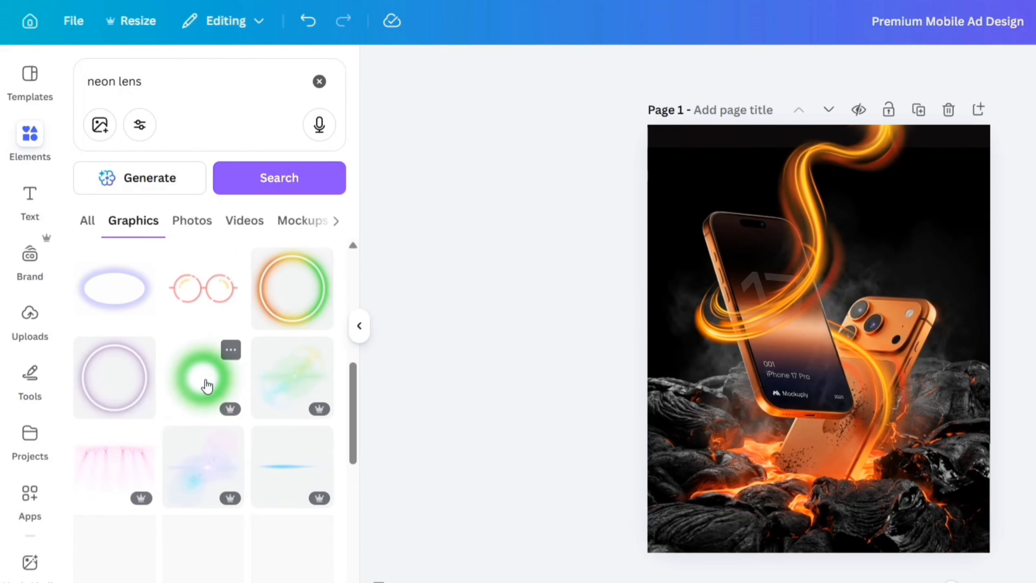
{"action": "scroll", "coordinate": [206, 385], "scroll_direction": "down", "scroll_amount": 15}
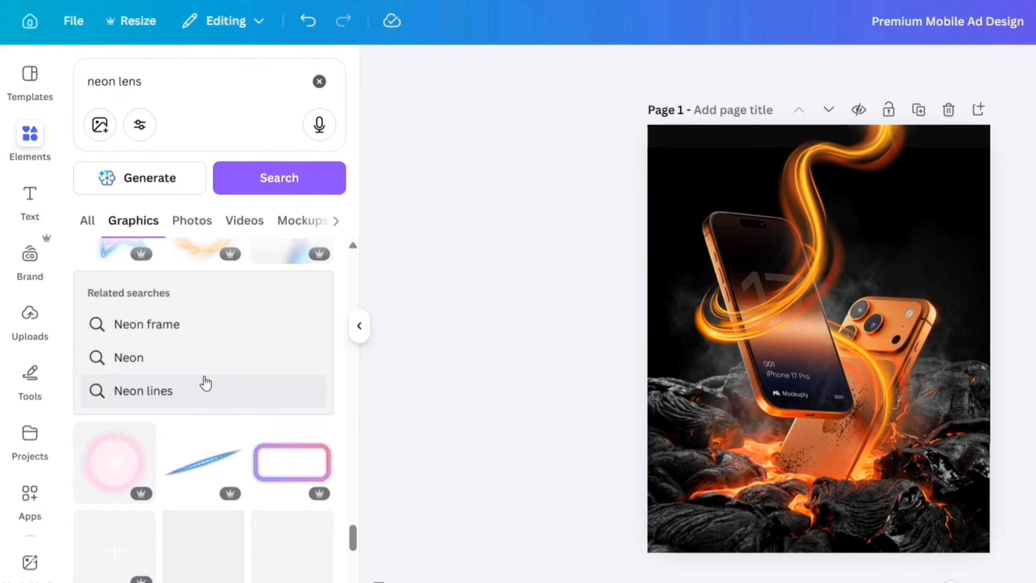
{"action": "scroll", "coordinate": [205, 383], "scroll_direction": "down", "scroll_amount": 5}
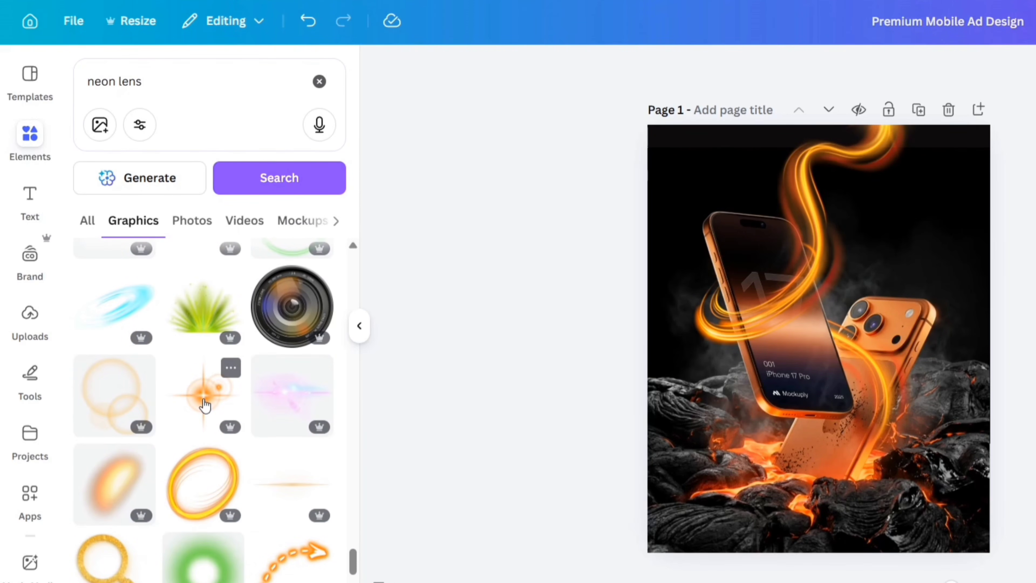
{"action": "left_click", "coordinate": [204, 405]}
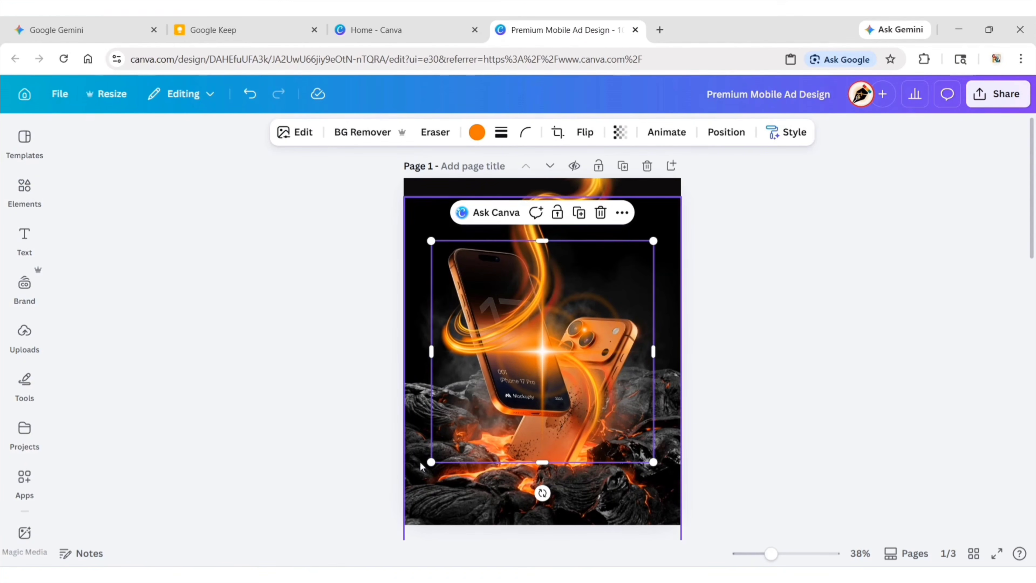
Shrink the orange lens flare and place it over the front phone's upper-left corner.
{"action": "left_click_drag", "start_coordinate": [431, 461], "coordinate": [536, 365]}
{"action": "left_click_drag", "start_coordinate": [590, 306], "coordinate": [450, 260]}
{"action": "left_click_drag", "start_coordinate": [392, 315], "coordinate": [396, 312]}
{"action": "left_click_drag", "start_coordinate": [450, 257], "coordinate": [450, 265]}
{"action": "left_click", "coordinate": [370, 278]}
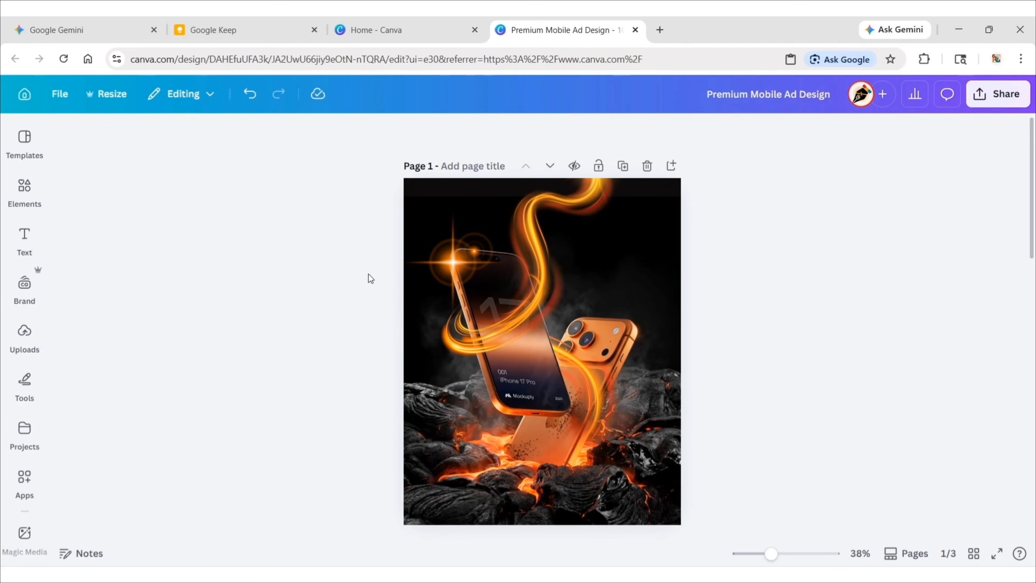
Add a heading reading "iPhone 17" to the page.
{"action": "left_click", "coordinate": [25, 237]}
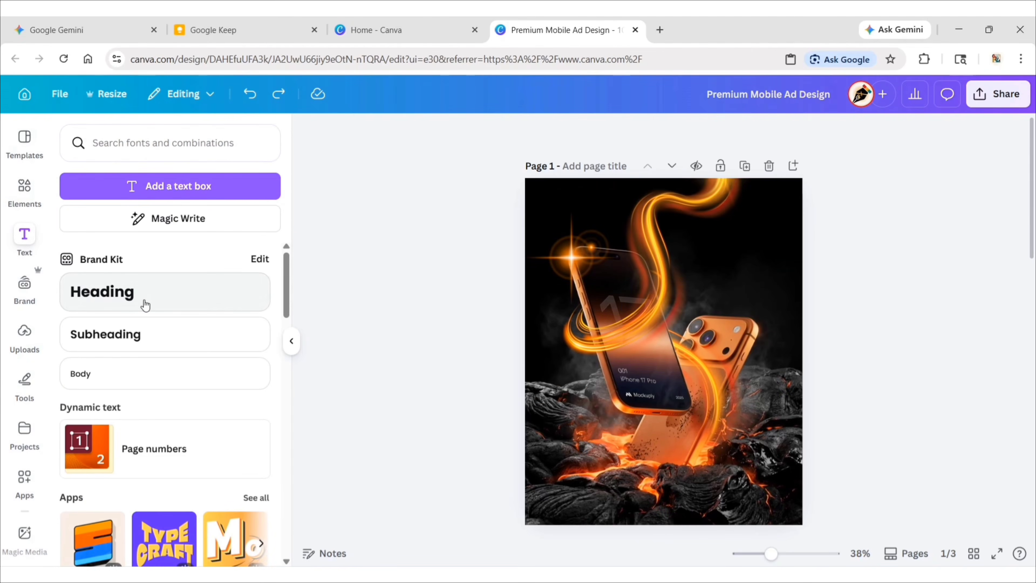
{"action": "left_click", "coordinate": [144, 305]}
{"action": "type", "text": "IP"}
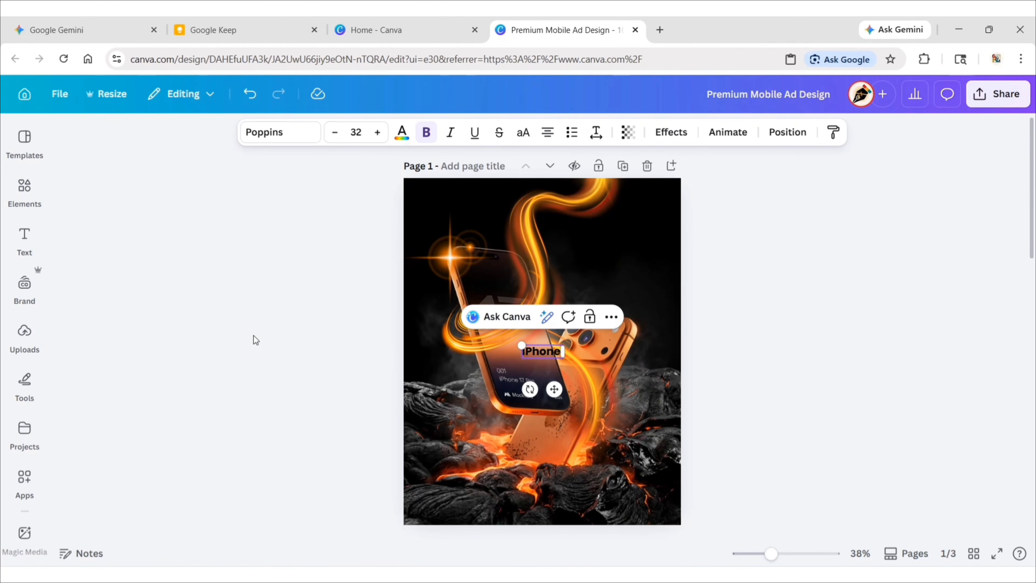
{"action": "left_click", "coordinate": [253, 336]}
{"action": "left_click", "coordinate": [527, 352]}
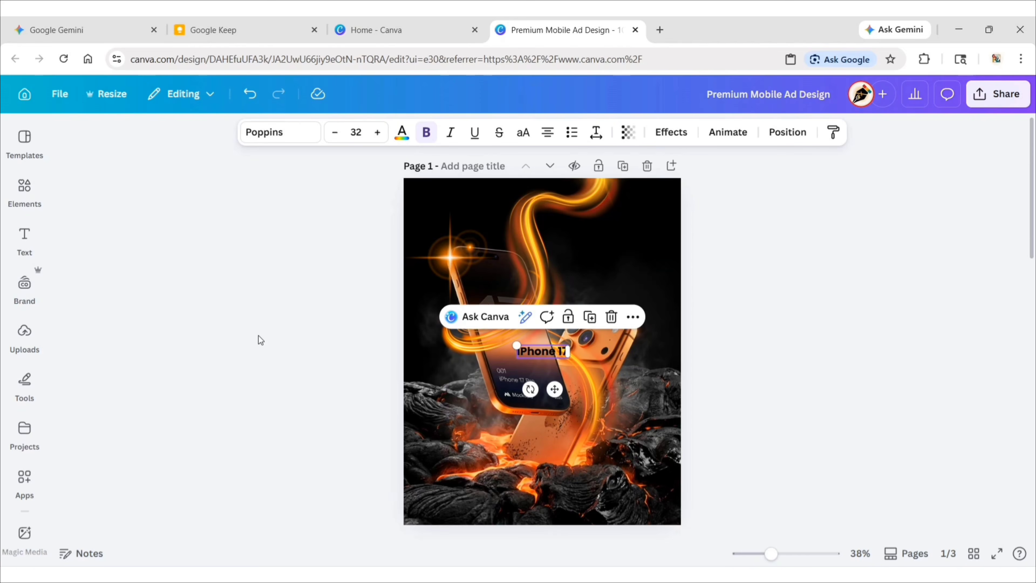
Set the "iPhone 17" heading's font to Avenir ExtraBold.
{"action": "left_click", "coordinate": [263, 139]}
{"action": "left_click", "coordinate": [165, 240]}
{"action": "type", "text": "Avenir"}
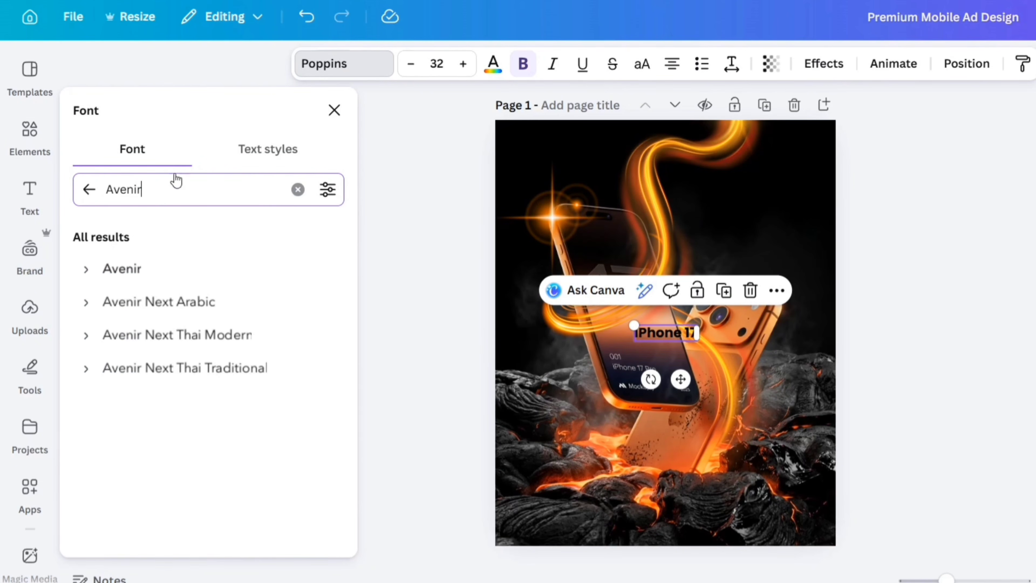
{"action": "left_click", "coordinate": [146, 270]}
{"action": "left_click", "coordinate": [86, 269]}
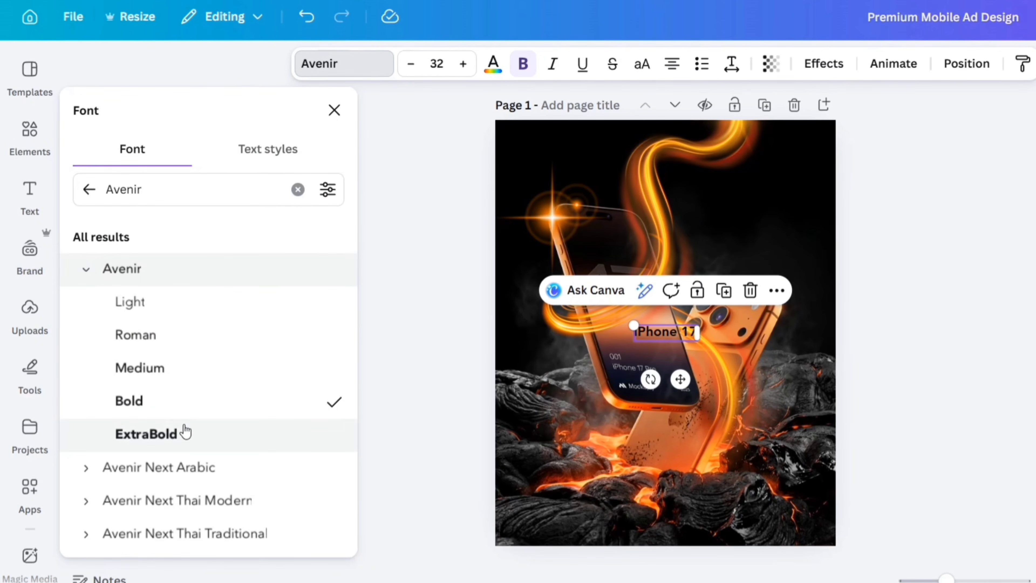
{"action": "left_click", "coordinate": [186, 433]}
{"action": "left_click", "coordinate": [334, 110]}
Set the "iPhone 17" heading to size 50 and colour it white.
{"action": "left_click", "coordinate": [436, 64]}
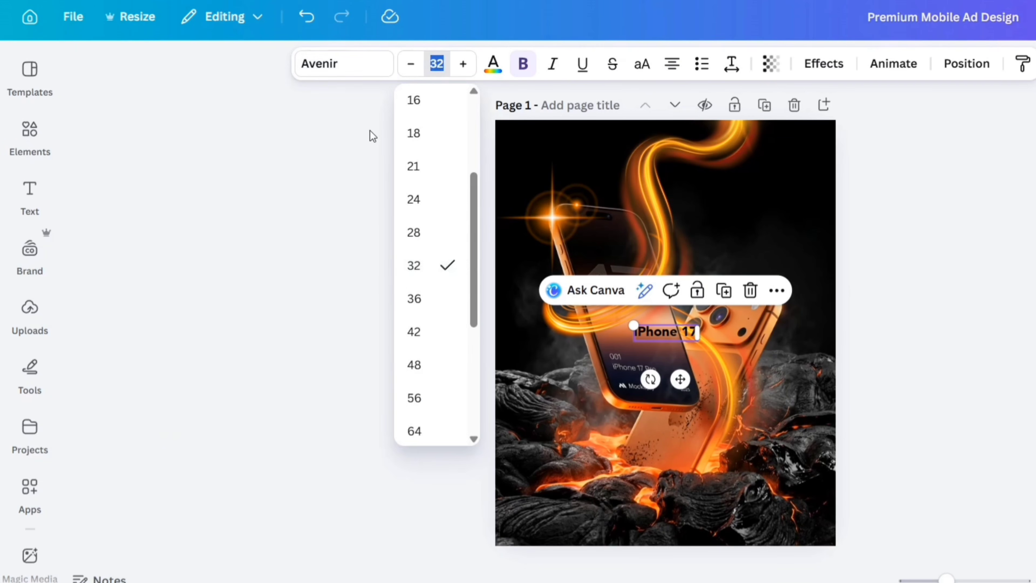
{"action": "type", "text": "50"}
{"action": "key", "text": "Return"}
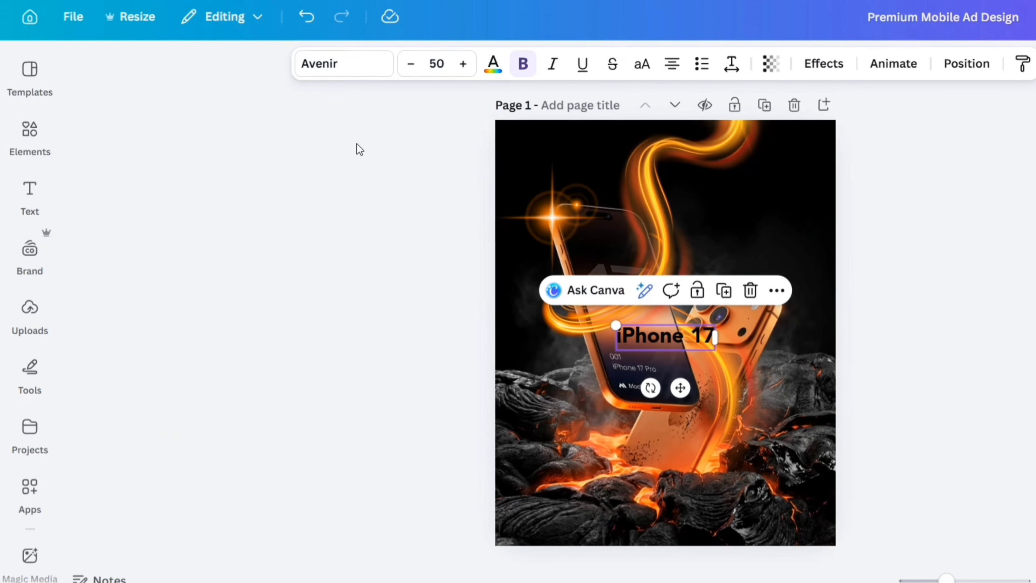
{"action": "left_click", "coordinate": [493, 64]}
{"action": "left_click", "coordinate": [204, 232]}
{"action": "left_click", "coordinate": [326, 117]}
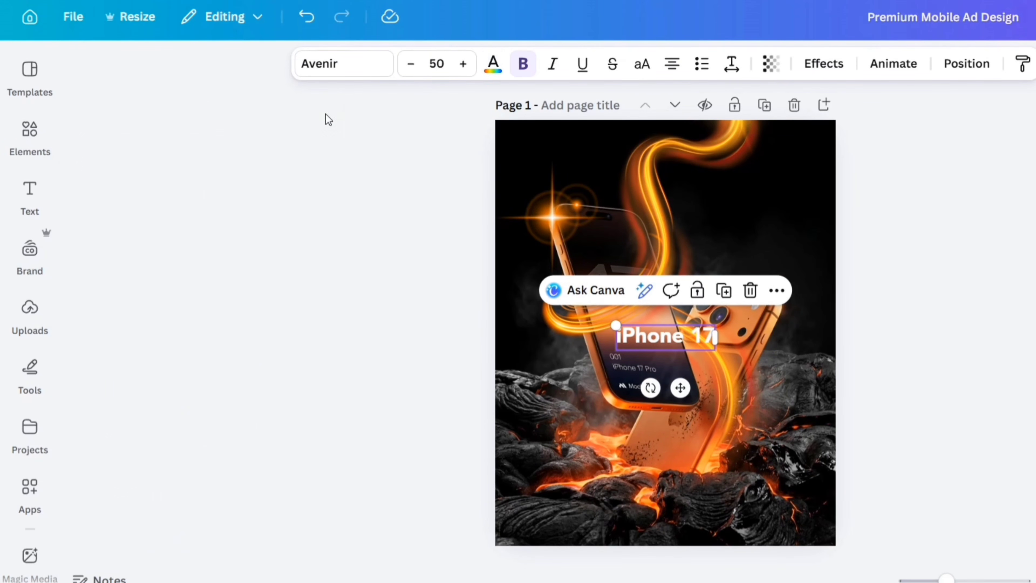
Move the "iPhone 17" heading into the dark area above the back phone and apply the Neon effect with intensity 10.
{"action": "left_click_drag", "start_coordinate": [679, 388], "coordinate": [767, 250]}
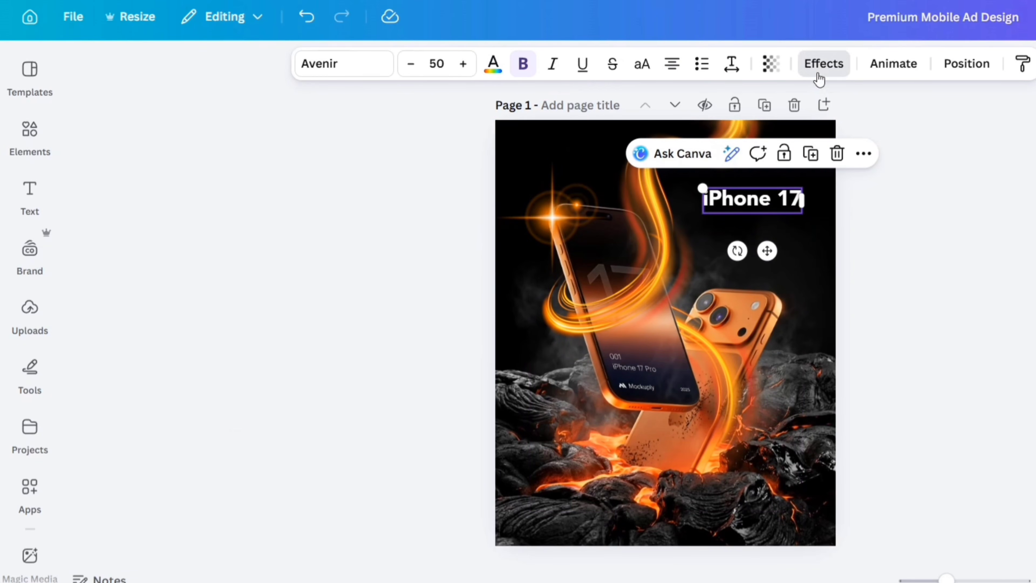
{"action": "left_click", "coordinate": [820, 64]}
{"action": "left_click", "coordinate": [308, 428]}
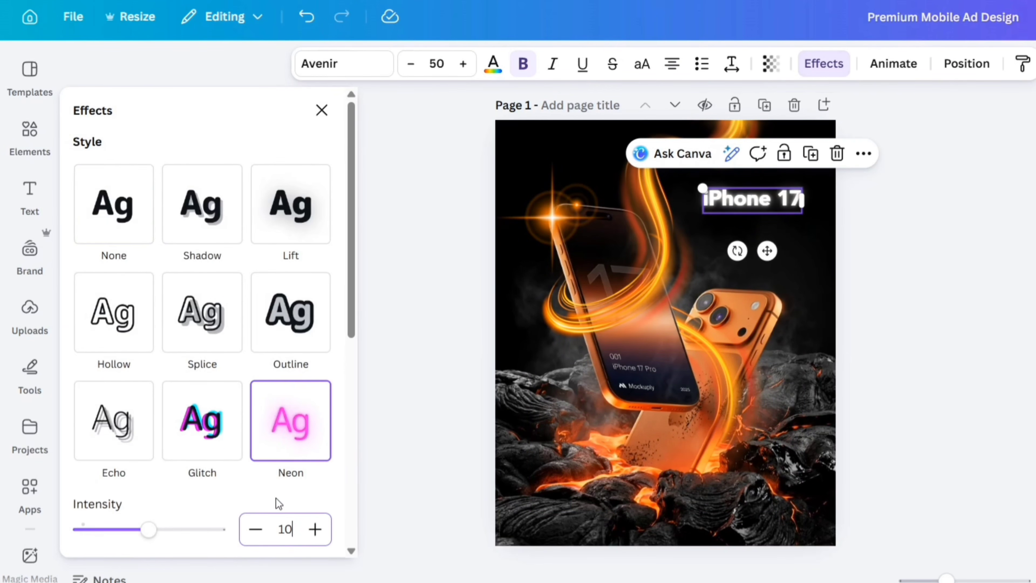
{"action": "left_click", "coordinate": [321, 110]}
{"action": "left_click", "coordinate": [400, 232]}
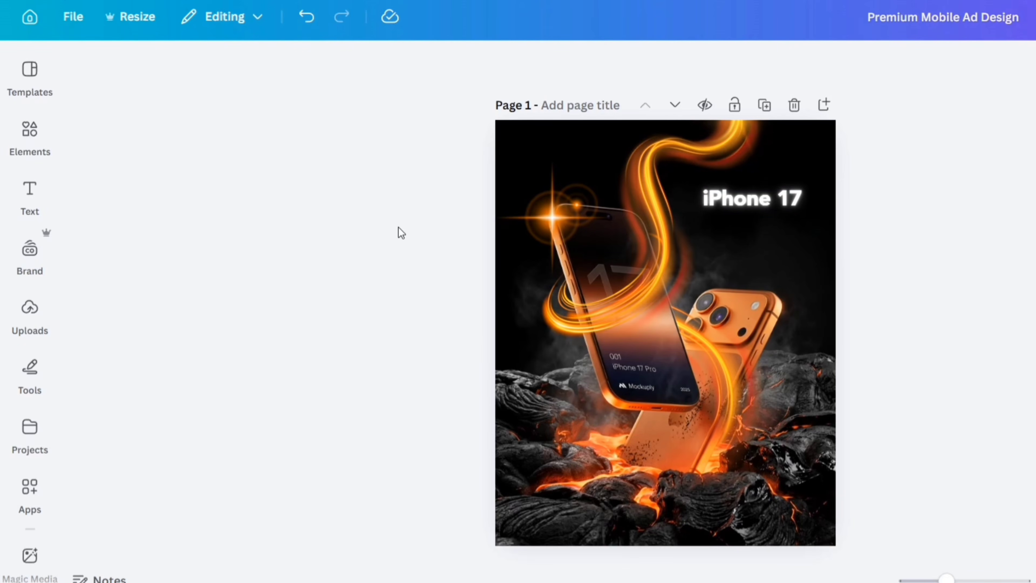
Add a second heading reading "PRO" to the page.
{"action": "left_click", "coordinate": [31, 192]}
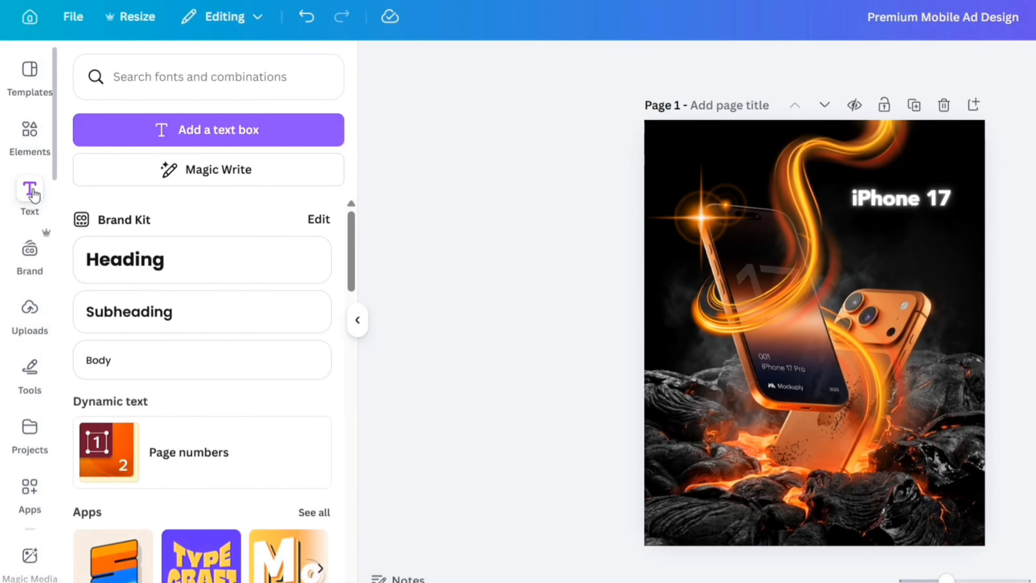
{"action": "left_click", "coordinate": [180, 270]}
{"action": "left_click", "coordinate": [356, 320]}
{"action": "type", "text": "PRO"}
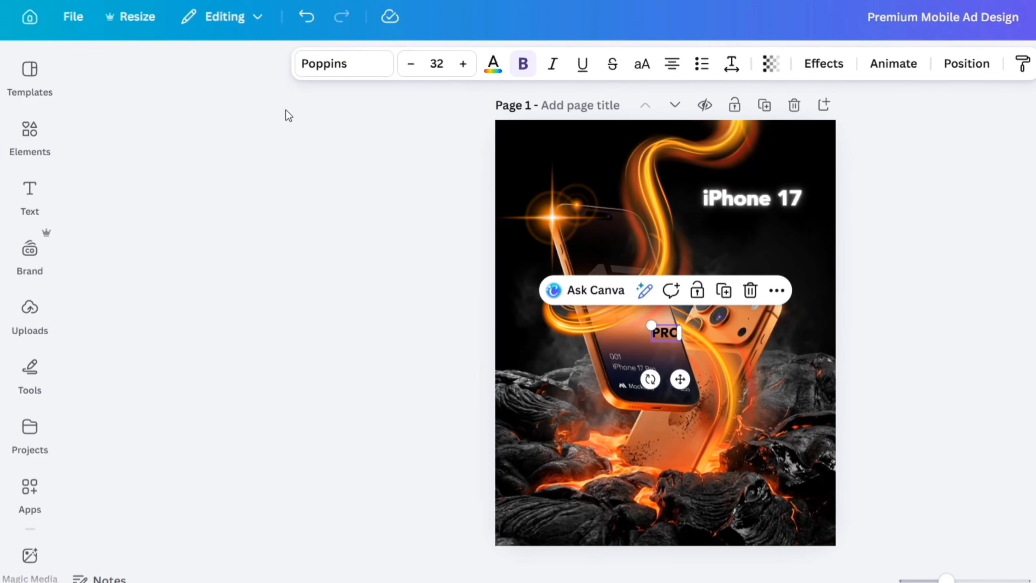
Set the "PRO" heading's font to Avenir Bold and its size to 135.
{"action": "left_click", "coordinate": [330, 74]}
{"action": "left_click", "coordinate": [86, 303]}
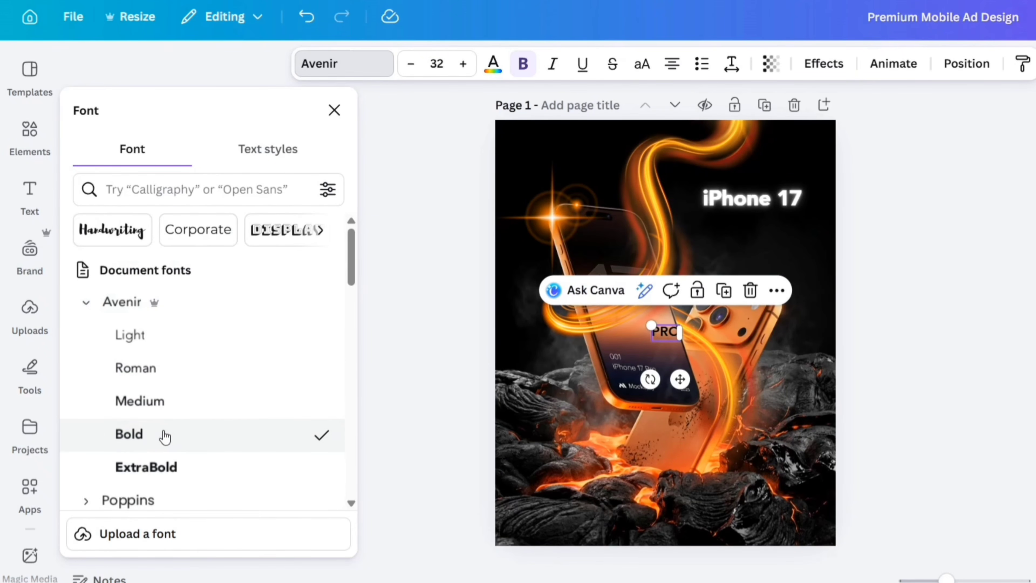
{"action": "left_click", "coordinate": [334, 109]}
{"action": "left_click", "coordinate": [436, 63]}
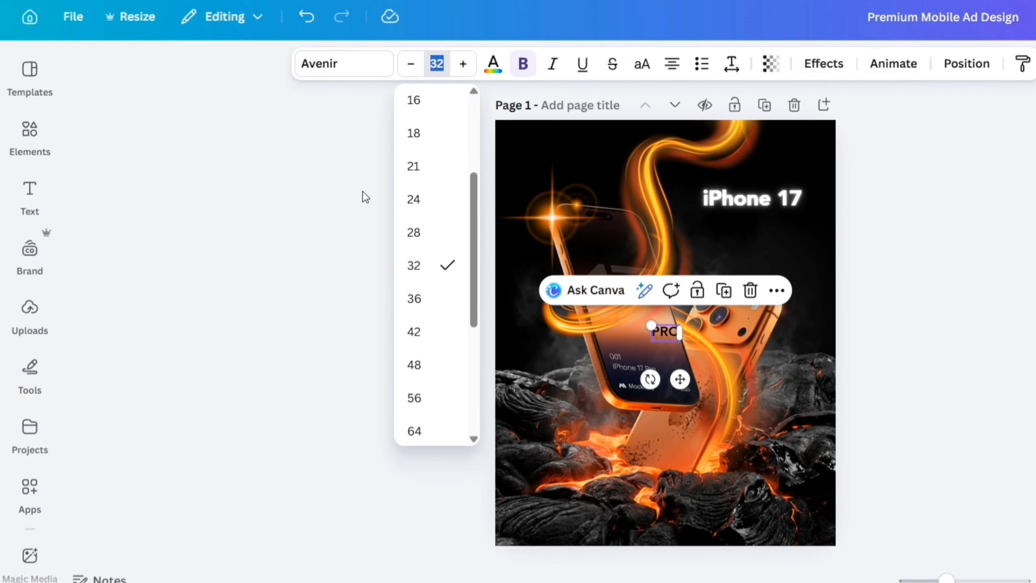
{"action": "type", "text": "135"}
{"action": "key", "text": "Return"}
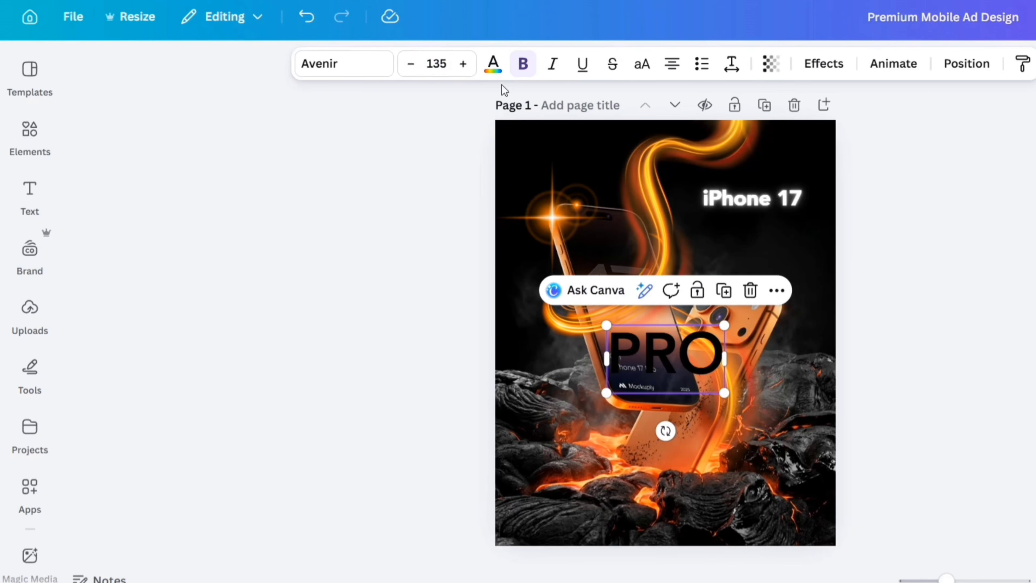
Change the "PRO" heading's text colour to burnt orange #C24A12.
{"action": "left_click", "coordinate": [493, 66]}
{"action": "left_click", "coordinate": [127, 232]}
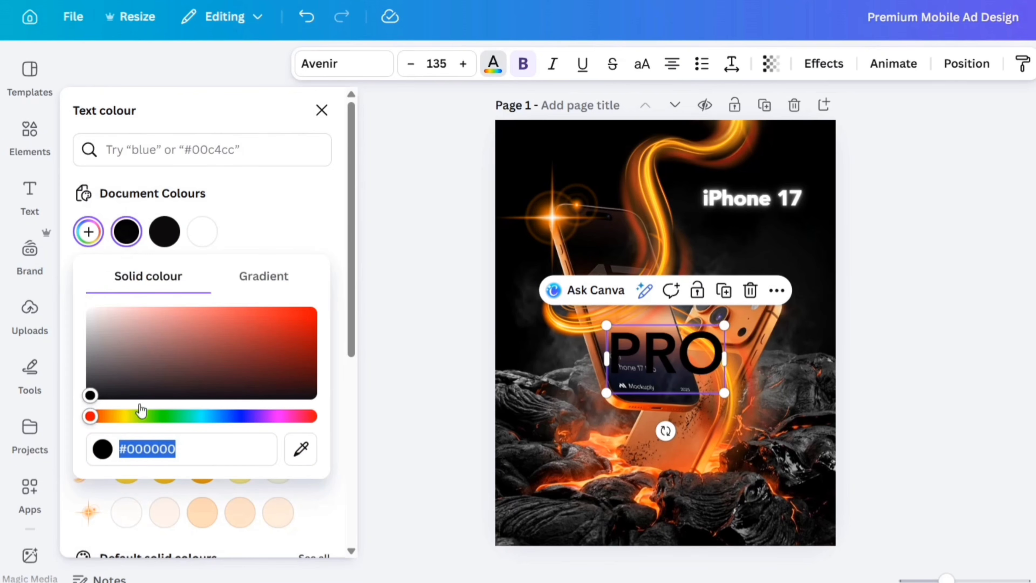
{"action": "key", "text": "super+v"}
{"action": "left_click", "coordinate": [267, 325]}
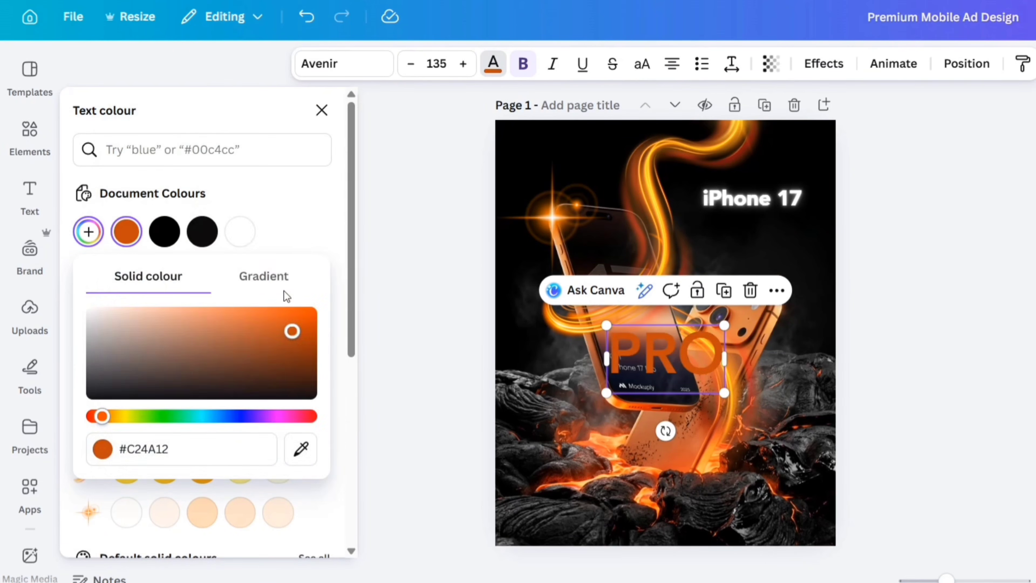
{"action": "left_click", "coordinate": [296, 224]}
{"action": "left_click", "coordinate": [321, 110]}
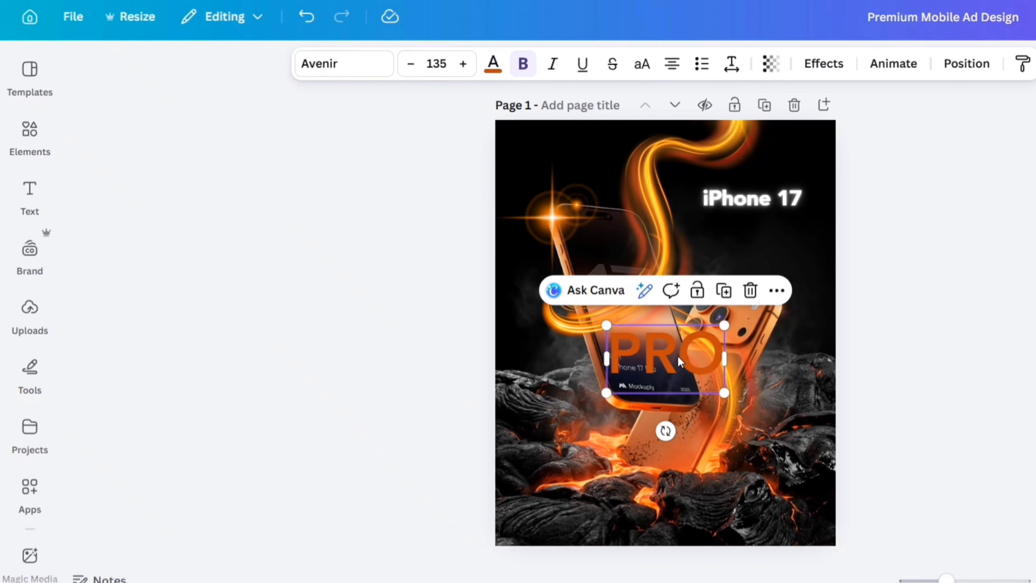
Centre the "PRO" heading on the "iPhone 17" text and place its layer directly beneath that text.
{"action": "left_click_drag", "start_coordinate": [664, 363], "coordinate": [750, 202]}
{"action": "left_click", "coordinate": [966, 63]}
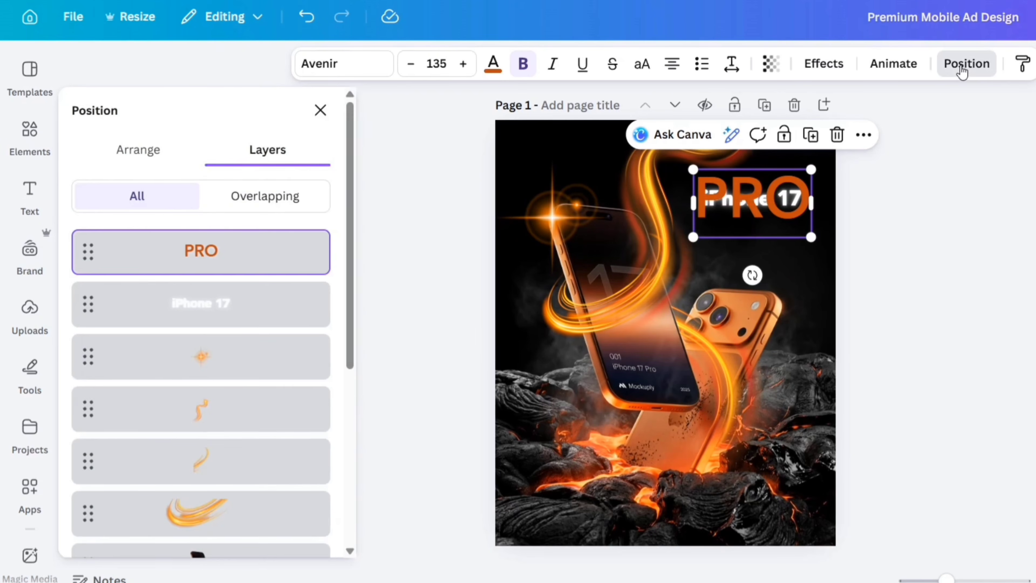
{"action": "left_click_drag", "start_coordinate": [195, 251], "coordinate": [184, 305]}
{"action": "left_click", "coordinate": [322, 110]}
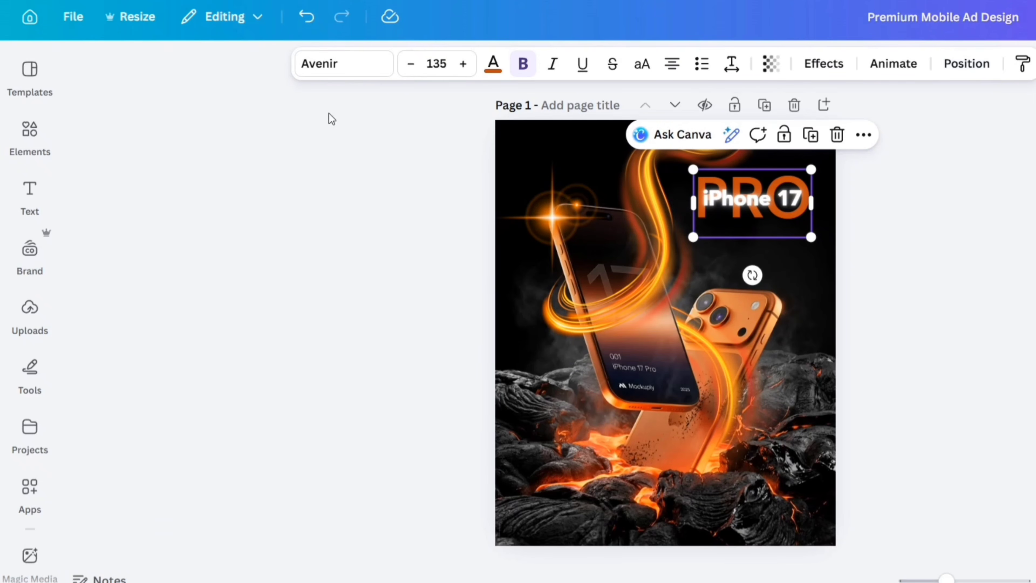
{"action": "left_click_drag", "start_coordinate": [757, 200], "coordinate": [759, 202]}
{"action": "left_click", "coordinate": [924, 226]}
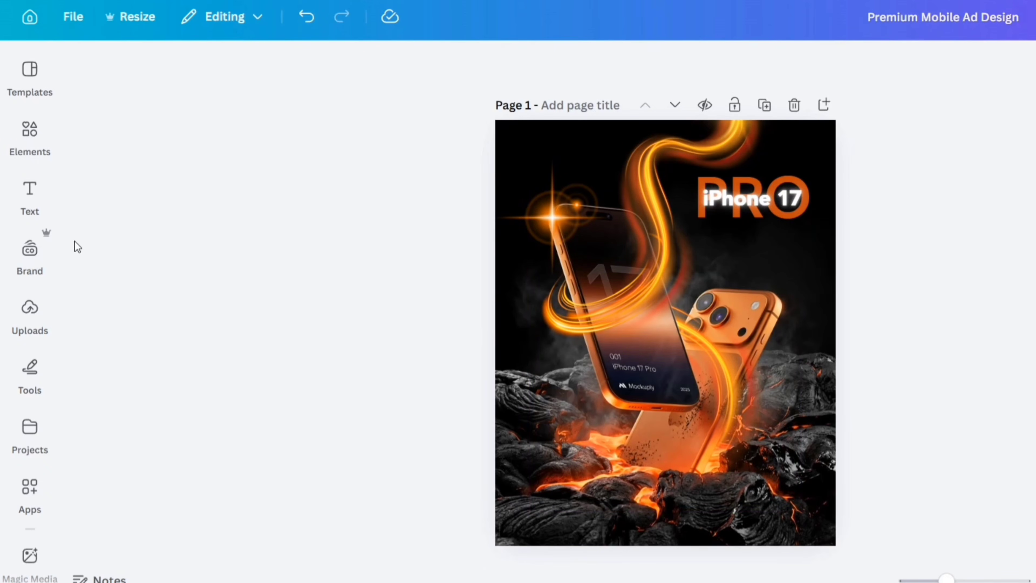
Add a subheading reading "Cosmic Orange" to the page.
{"action": "left_click", "coordinate": [30, 192]}
{"action": "left_click", "coordinate": [190, 324]}
{"action": "left_click", "coordinate": [357, 321]}
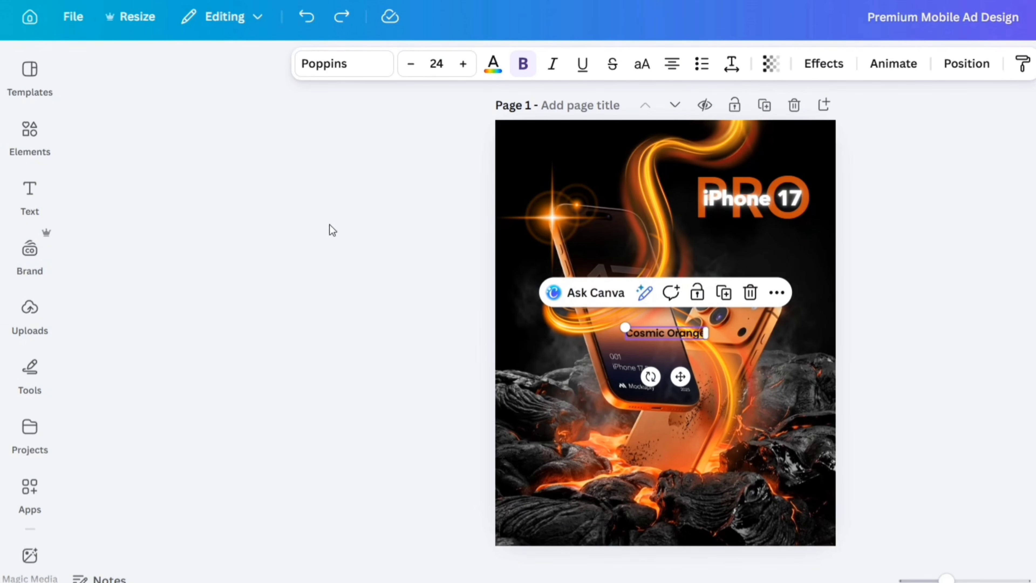
Set the "Cosmic Orange" subheading's font to Avenir Medium and convert its text to uppercase.
{"action": "left_click", "coordinate": [326, 64]}
{"action": "left_click", "coordinate": [86, 306]}
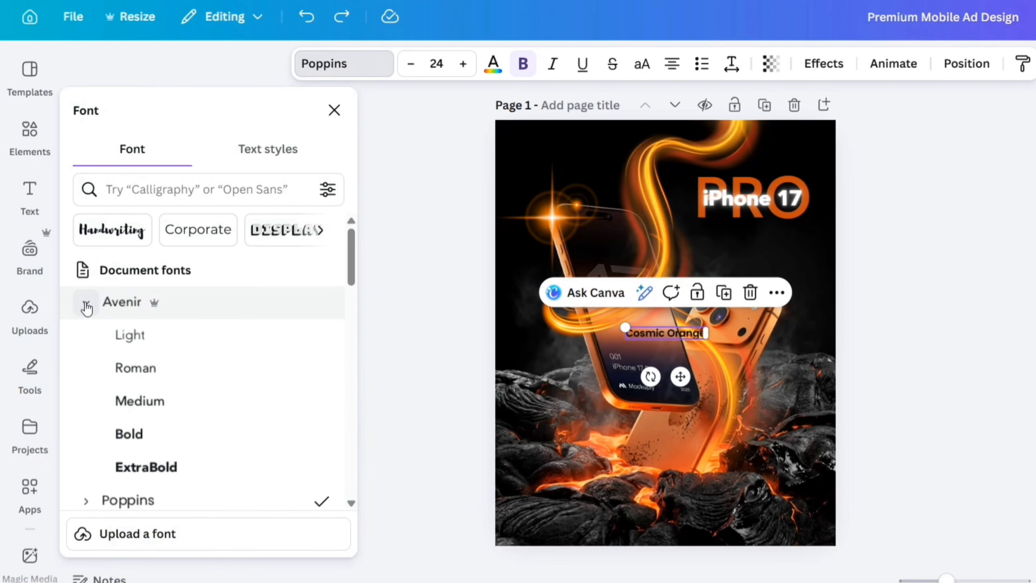
{"action": "left_click", "coordinate": [163, 402]}
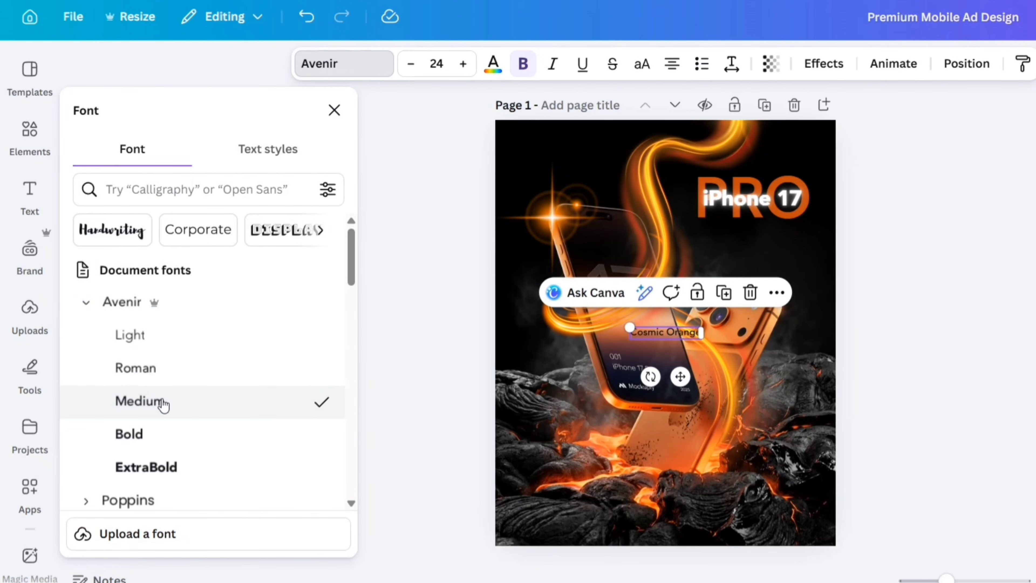
{"action": "left_click", "coordinate": [334, 110]}
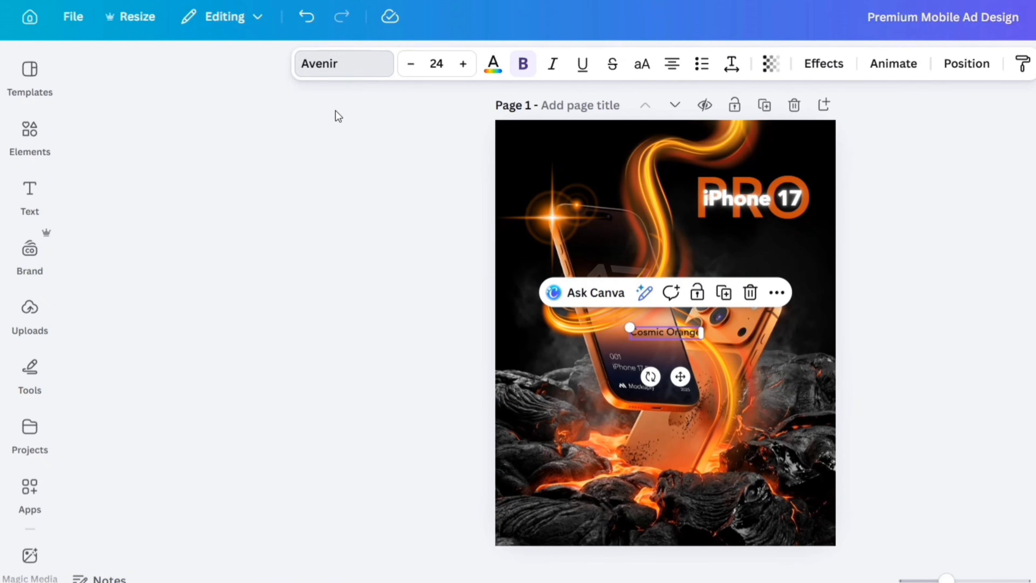
{"action": "left_click", "coordinate": [642, 68]}
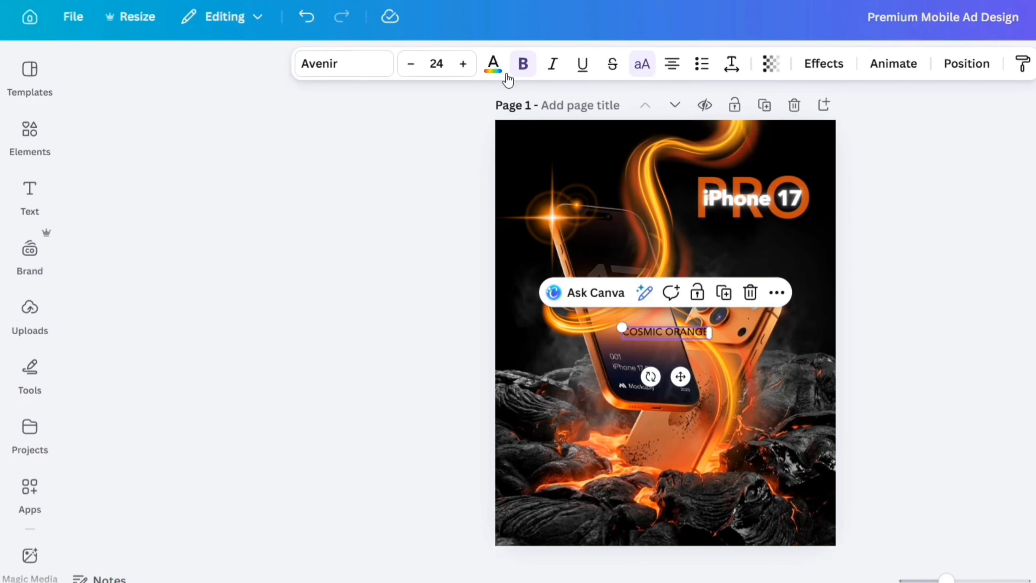
Change the "COSMIC ORANGE" subheading's text colour to #f45c1e.
{"action": "left_click", "coordinate": [494, 66]}
{"action": "left_click", "coordinate": [126, 232]}
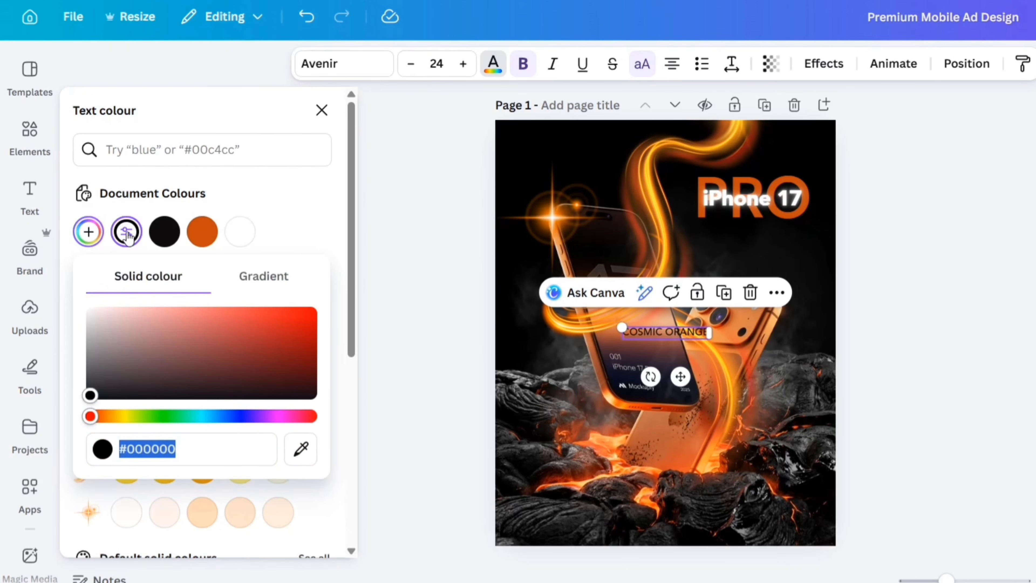
{"action": "key", "text": "super+v"}
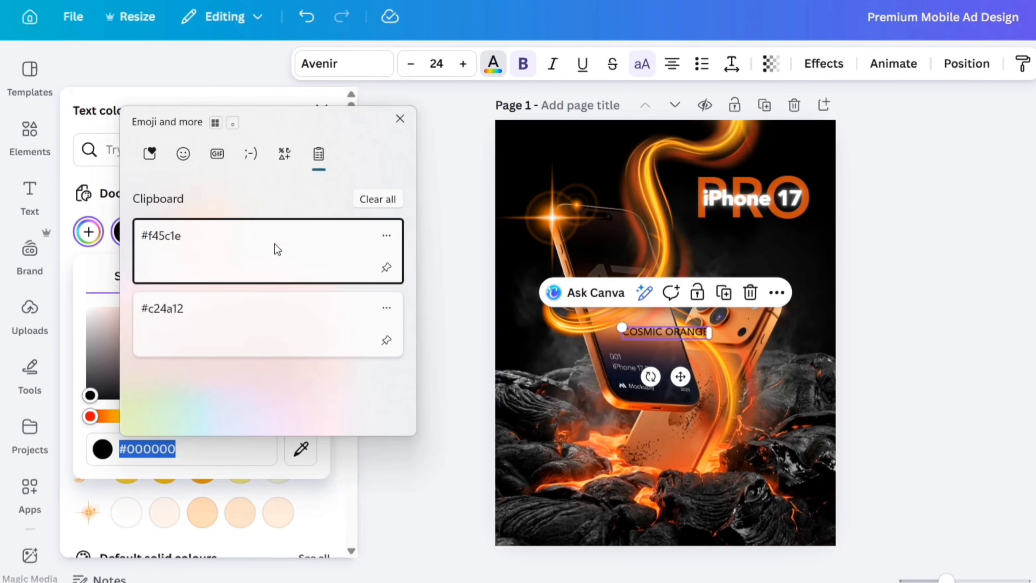
{"action": "left_click", "coordinate": [275, 245]}
{"action": "left_click", "coordinate": [310, 197]}
{"action": "left_click", "coordinate": [331, 107]}
Move the "COSMIC ORANGE" subheading directly under "PRO", left-align its text and nudge it to line up with the heading's left edge.
{"action": "left_click_drag", "start_coordinate": [686, 371], "coordinate": [752, 278]}
{"action": "key", "text": "ctrl+shift+l"}
{"action": "left_click", "coordinate": [926, 270]}
{"action": "left_click", "coordinate": [762, 231]}
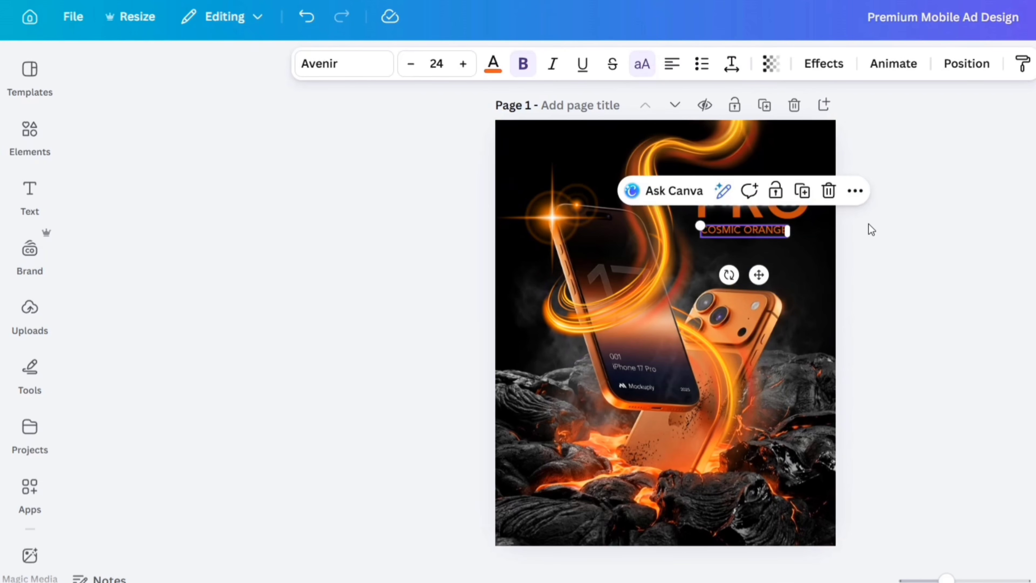
{"action": "key", "text": "Left"}
{"action": "key", "text": "Left"}
{"action": "key", "text": "Left"}
{"action": "key", "text": "Left"}
{"action": "key", "text": "Left"}
{"action": "key", "text": "Left"}
{"action": "key", "text": "Left"}
{"action": "key", "text": "Left"}
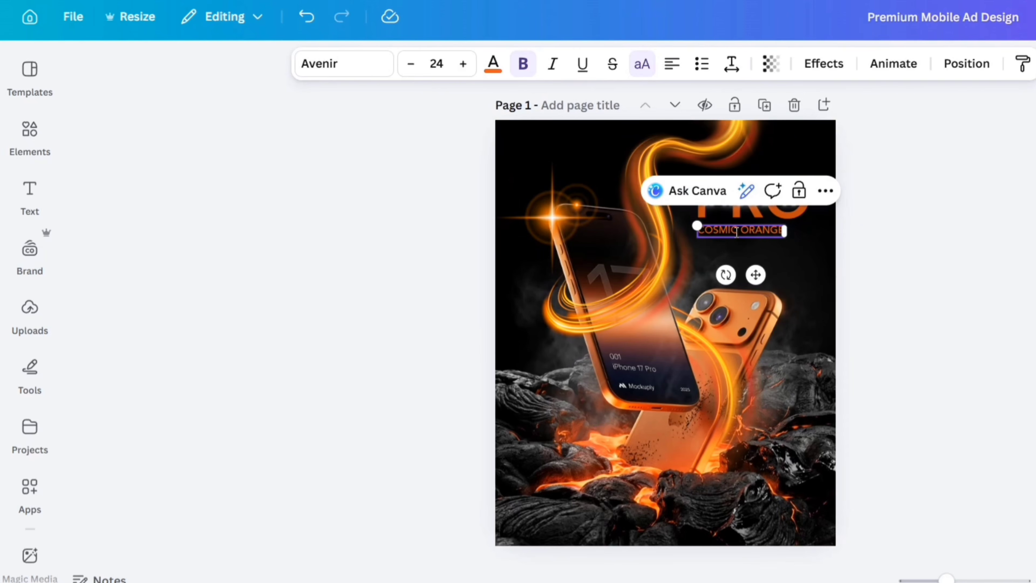
Set the "COSMIC ORANGE" subheading's letter spacing to 150.
{"action": "left_click", "coordinate": [732, 67]}
{"action": "left_click", "coordinate": [807, 132]}
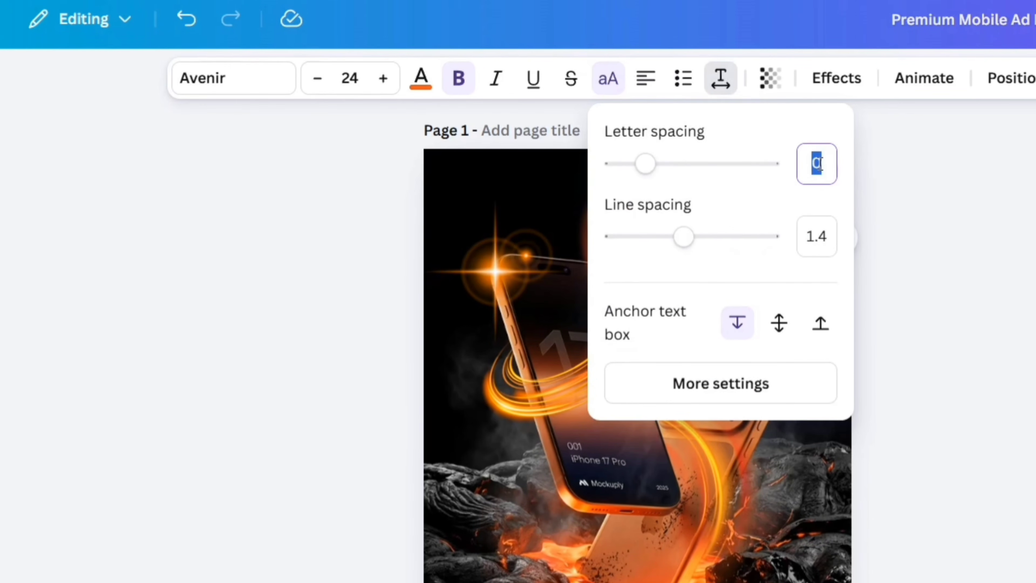
{"action": "type", "text": "150"}
{"action": "key", "text": "Return"}
{"action": "left_click", "coordinate": [937, 252]}
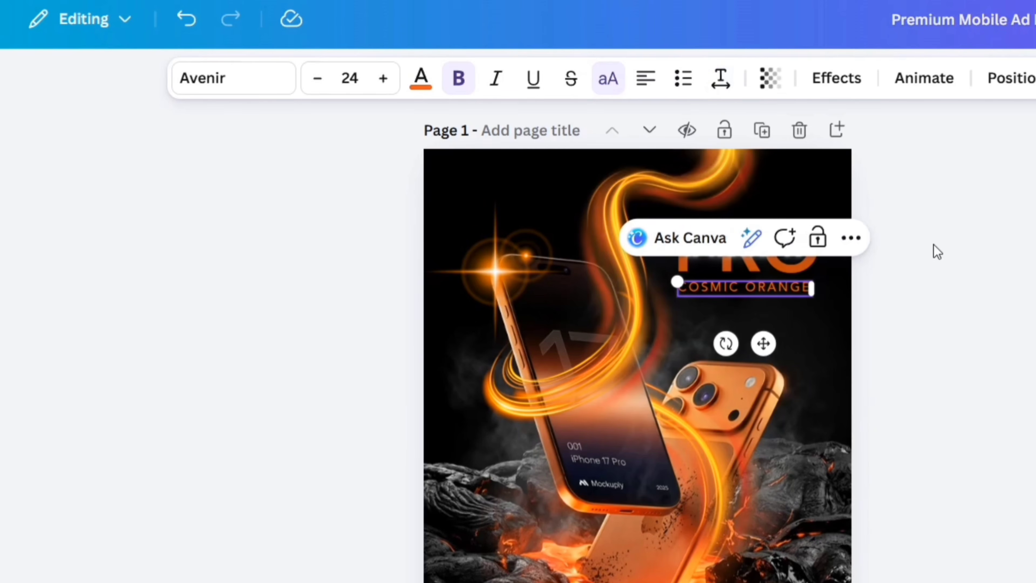
Apply the Neon text effect to the "COSMIC ORANGE" subheading.
{"action": "left_click", "coordinate": [836, 77]}
{"action": "left_click", "coordinate": [165, 521]}
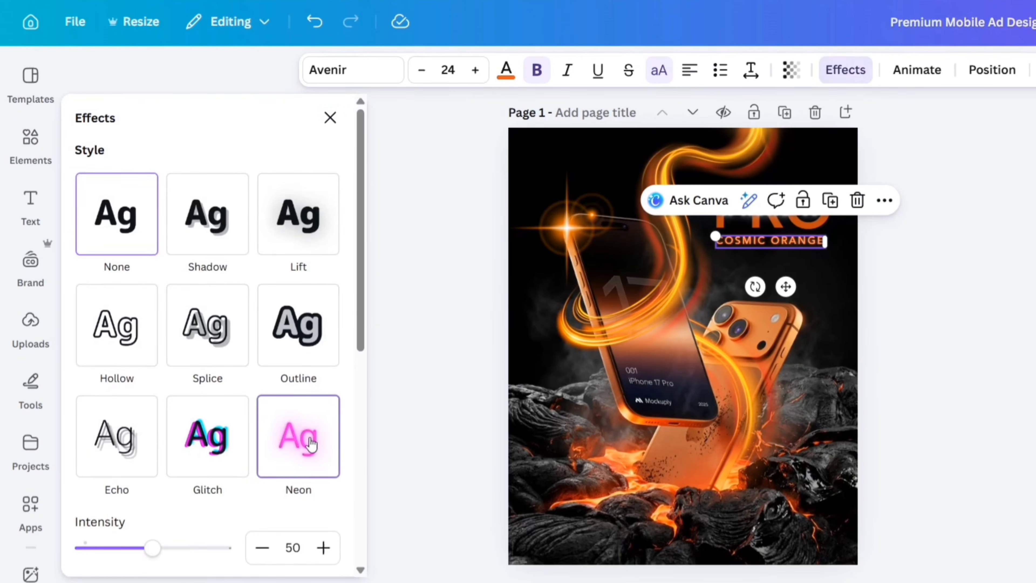
{"action": "left_click", "coordinate": [208, 129]}
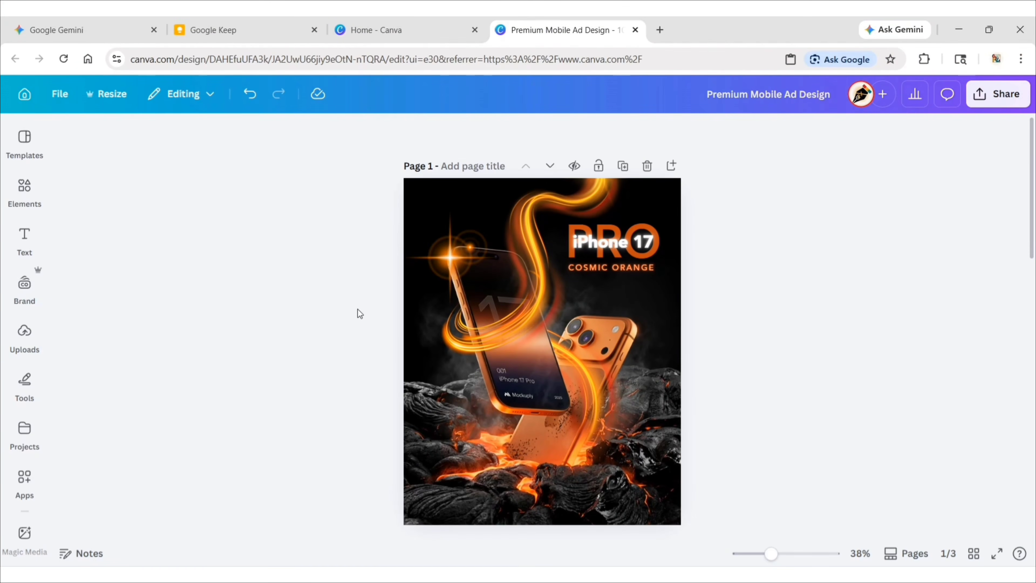
Search the graphics elements for "gradient neon button" and add the orange rounded rectangular neon frame to the page.
{"action": "left_click", "coordinate": [24, 188]}
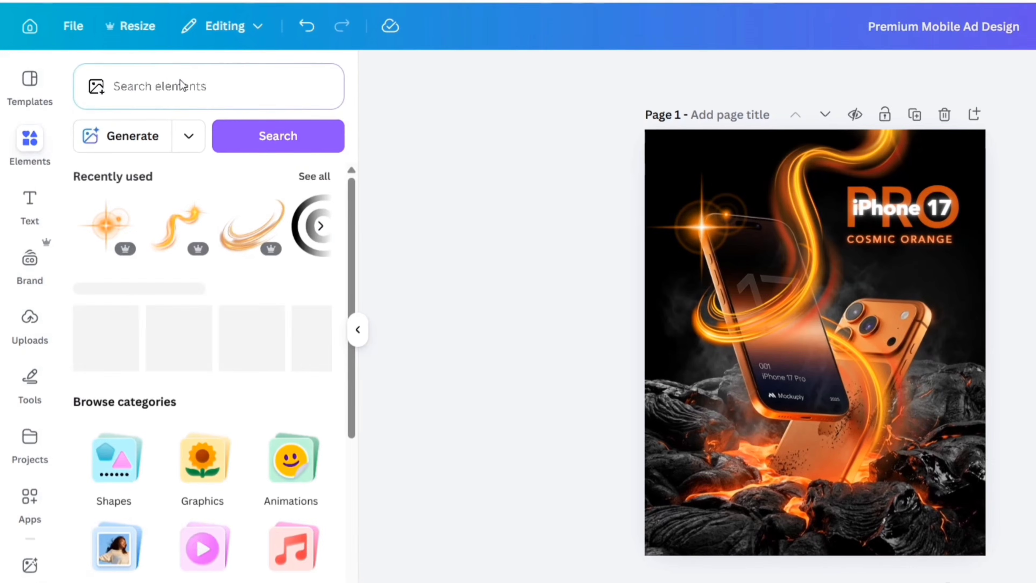
{"action": "left_click", "coordinate": [183, 85]}
{"action": "type", "text": "gradient neon bu"}
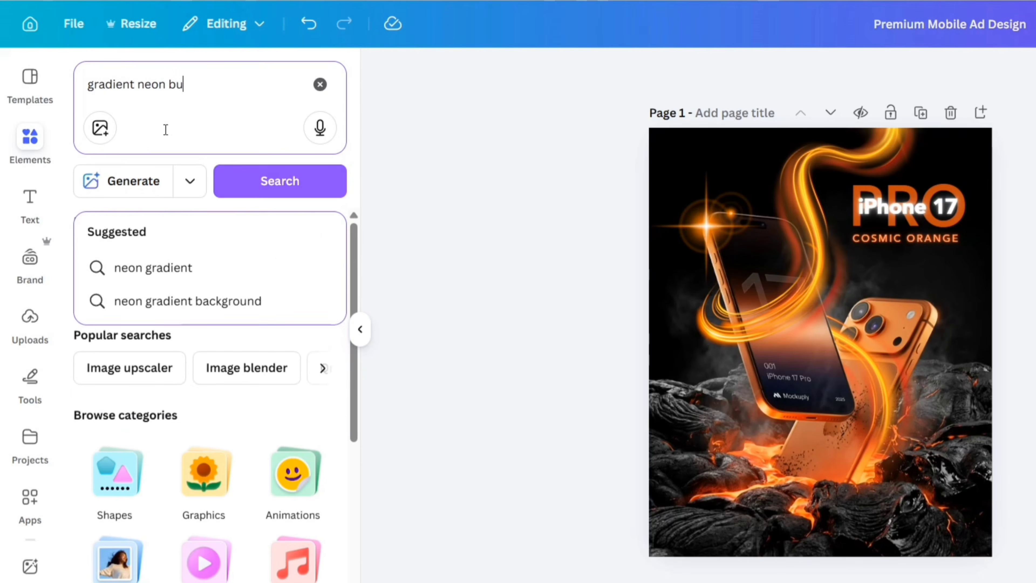
{"action": "type", "text": "tton"}
{"action": "key", "text": "Return"}
{"action": "left_click", "coordinate": [135, 225]}
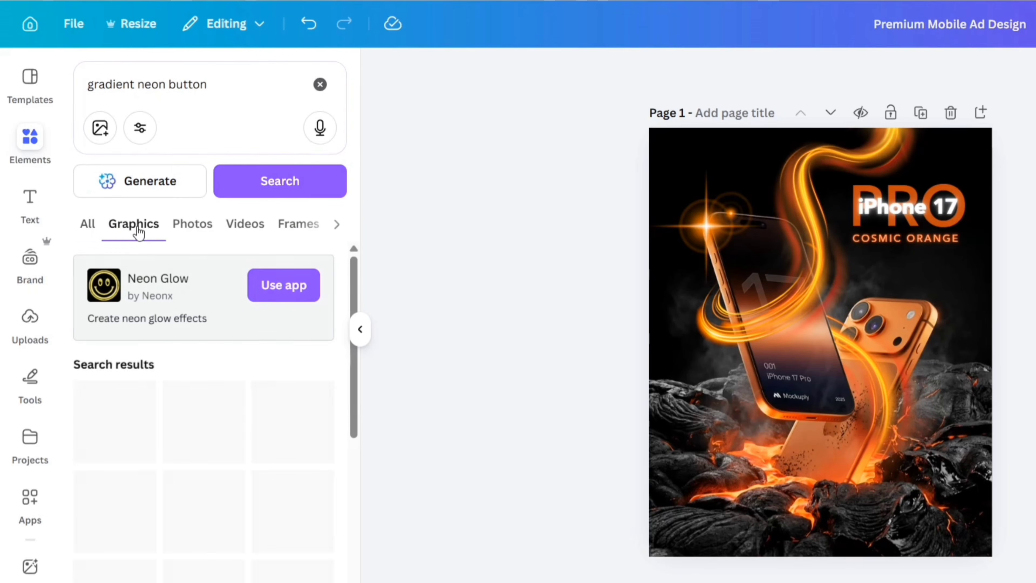
{"action": "scroll", "coordinate": [206, 377], "scroll_direction": "down", "scroll_amount": 15}
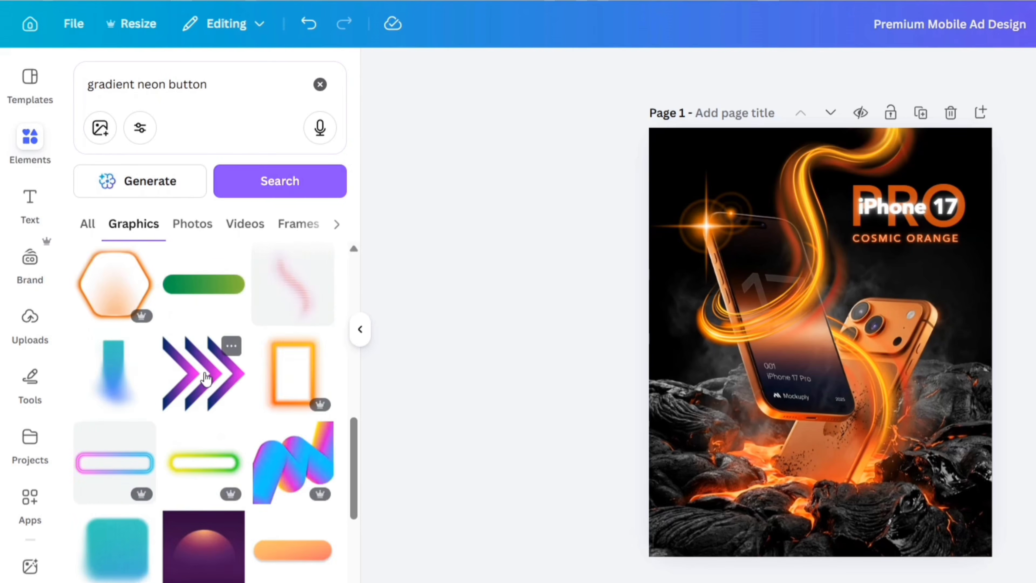
{"action": "scroll", "coordinate": [206, 378], "scroll_direction": "down", "scroll_amount": 2}
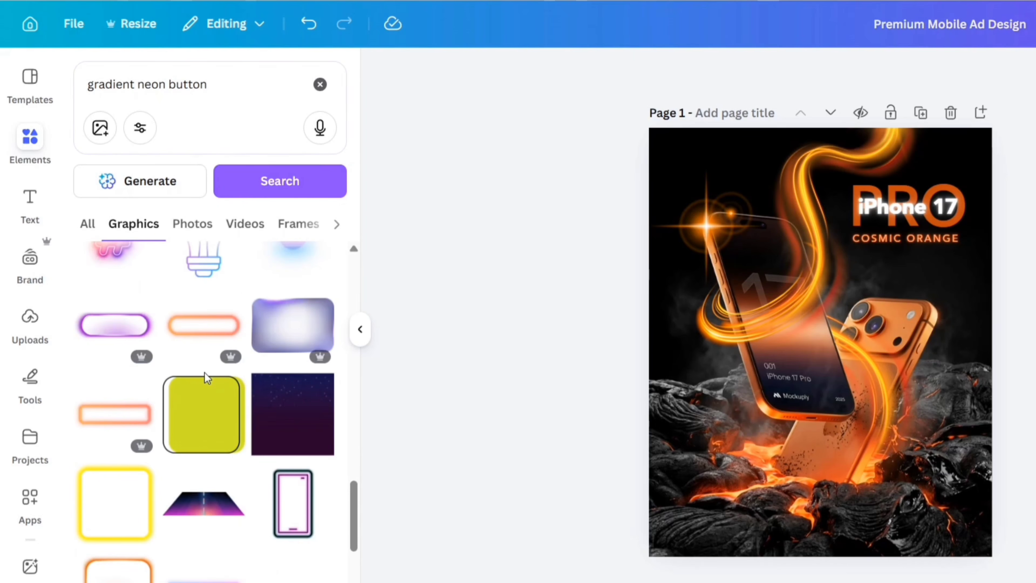
{"action": "left_click", "coordinate": [121, 422]}
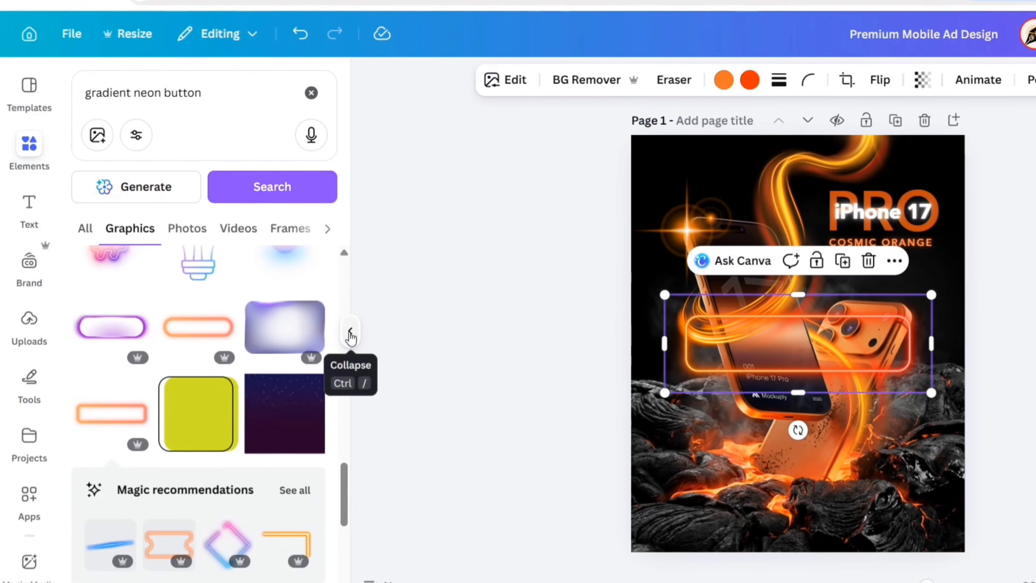
{"action": "left_click", "coordinate": [360, 329]}
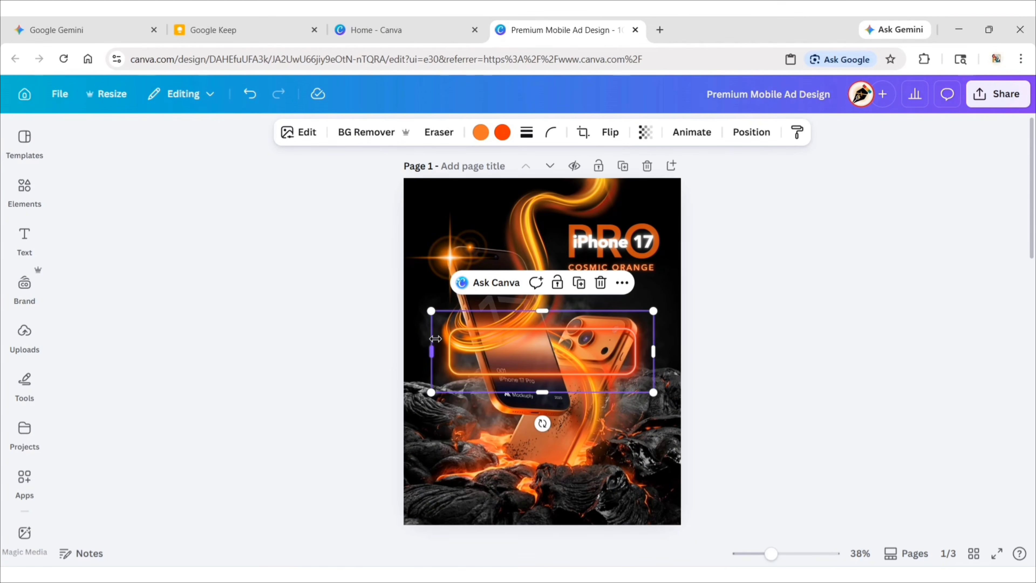
Shrink the neon frame and place it near the page's left edge, just below the lens glow on the front phone.
{"action": "left_click_drag", "start_coordinate": [653, 311], "coordinate": [529, 356]}
{"action": "left_click_drag", "start_coordinate": [492, 423], "coordinate": [466, 332]}
{"action": "left_click_drag", "start_coordinate": [405, 301], "coordinate": [421, 295]}
{"action": "left_click_drag", "start_coordinate": [473, 326], "coordinate": [463, 340]}
{"action": "left_click_drag", "start_coordinate": [495, 278], "coordinate": [498, 277]}
{"action": "left_click_drag", "start_coordinate": [466, 341], "coordinate": [462, 341]}
{"action": "left_click", "coordinate": [350, 332]}
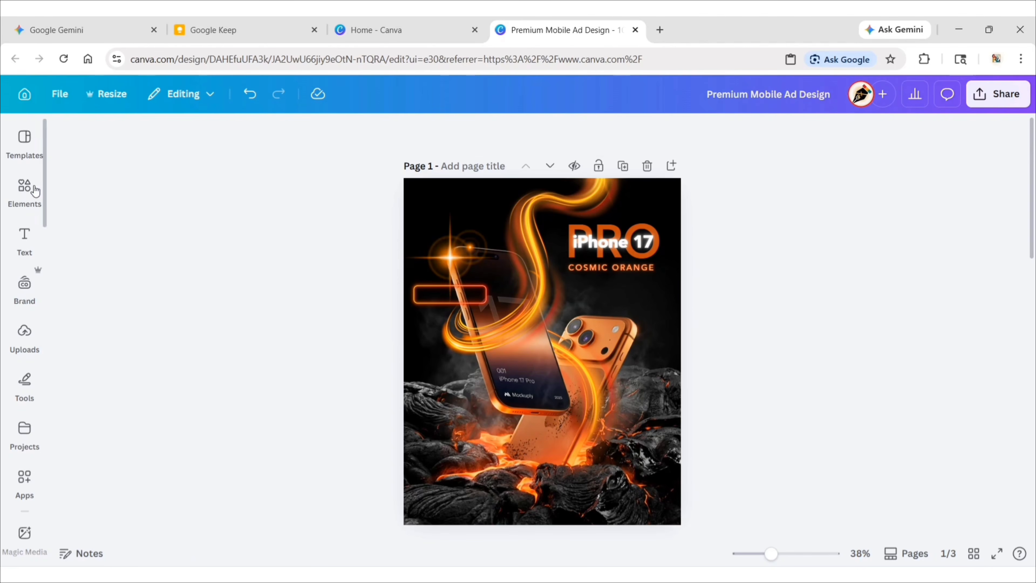
Add a square shape from the Shapes elements to the page.
{"action": "left_click", "coordinate": [30, 189]}
{"action": "left_click", "coordinate": [254, 145]}
{"action": "left_click", "coordinate": [104, 484]}
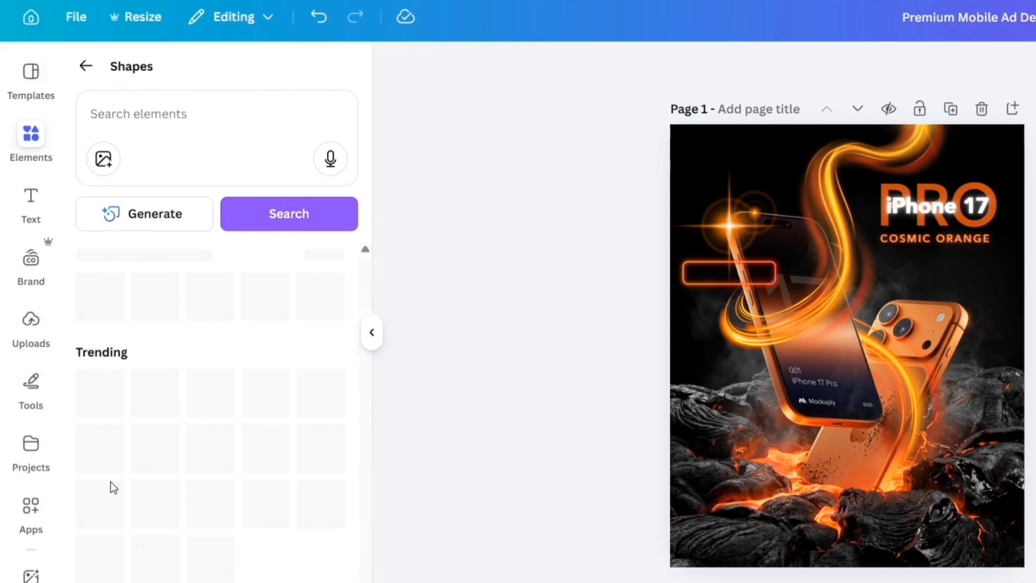
{"action": "left_click", "coordinate": [105, 498]}
{"action": "left_click", "coordinate": [371, 332]}
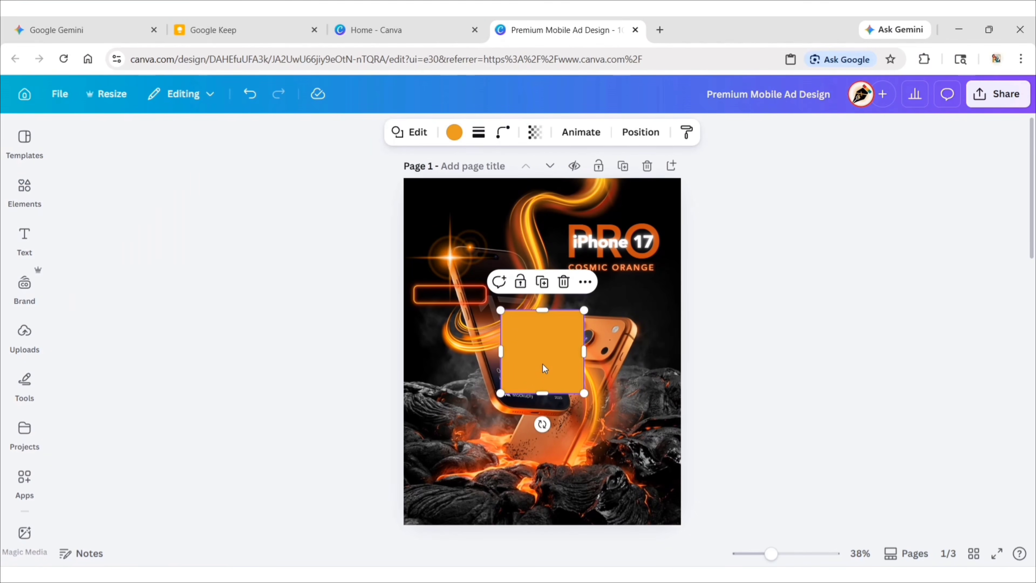
Move the orange square over the neon frame and place its layer directly beneath the frame's layer.
{"action": "left_click_drag", "start_coordinate": [544, 368], "coordinate": [454, 327]}
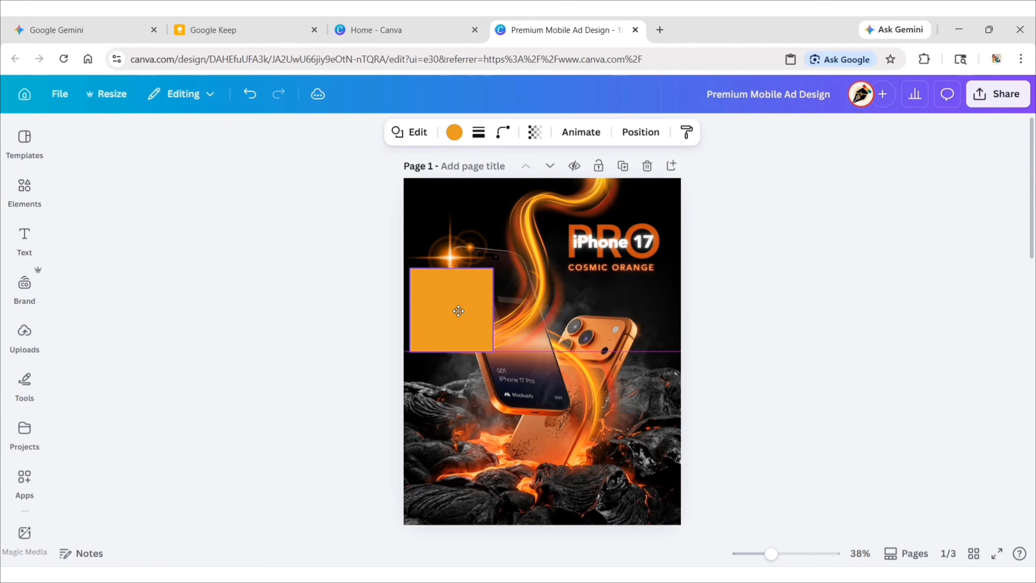
{"action": "left_click", "coordinate": [630, 133]}
{"action": "left_click_drag", "start_coordinate": [259, 381], "coordinate": [259, 424]}
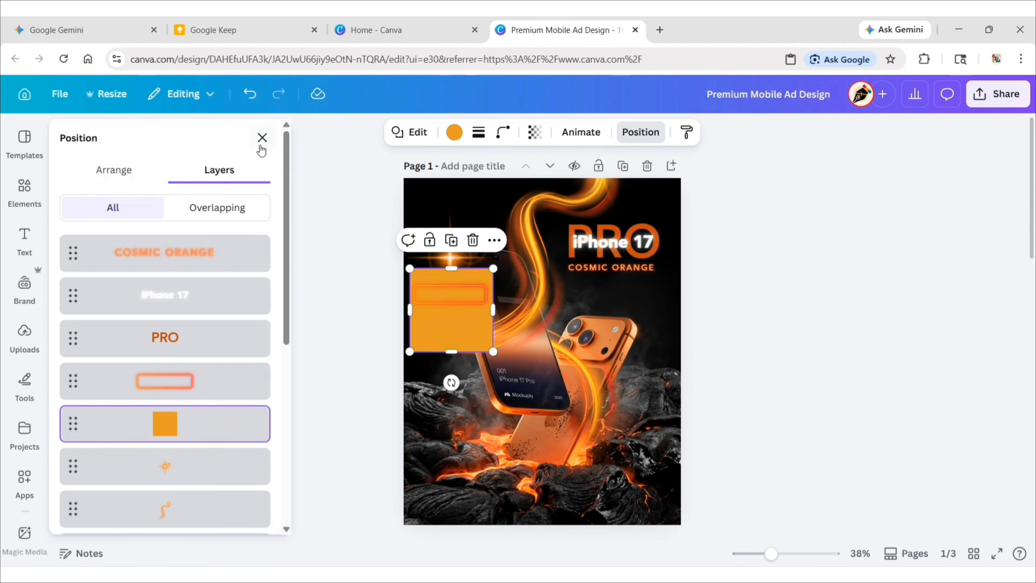
{"action": "left_click", "coordinate": [261, 138]}
Resize the orange square into a bar about 77 px high that matches the neon frame's outline.
{"action": "left_click_drag", "start_coordinate": [451, 268], "coordinate": [448, 285]}
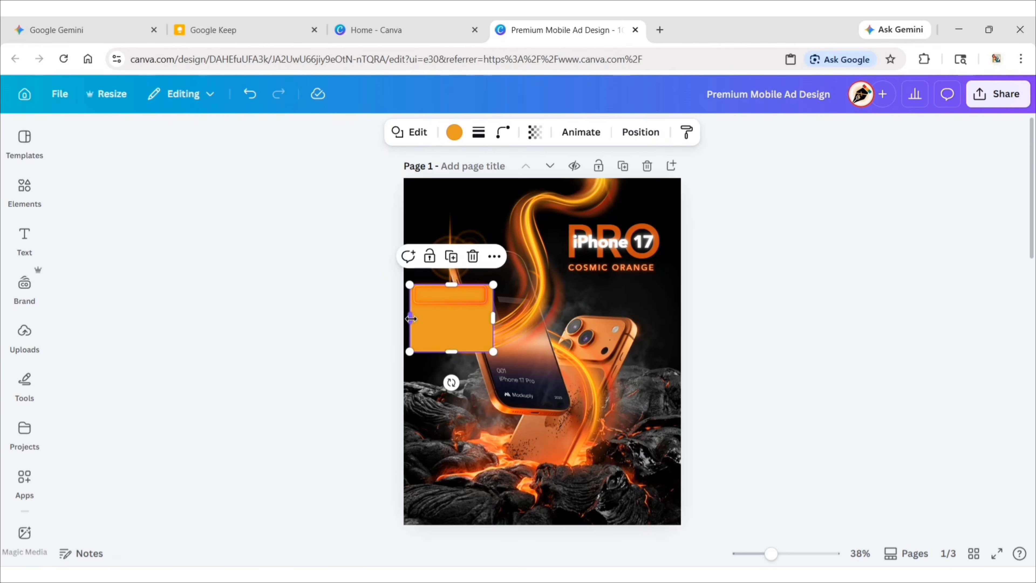
{"action": "left_click_drag", "start_coordinate": [410, 317], "coordinate": [416, 304]}
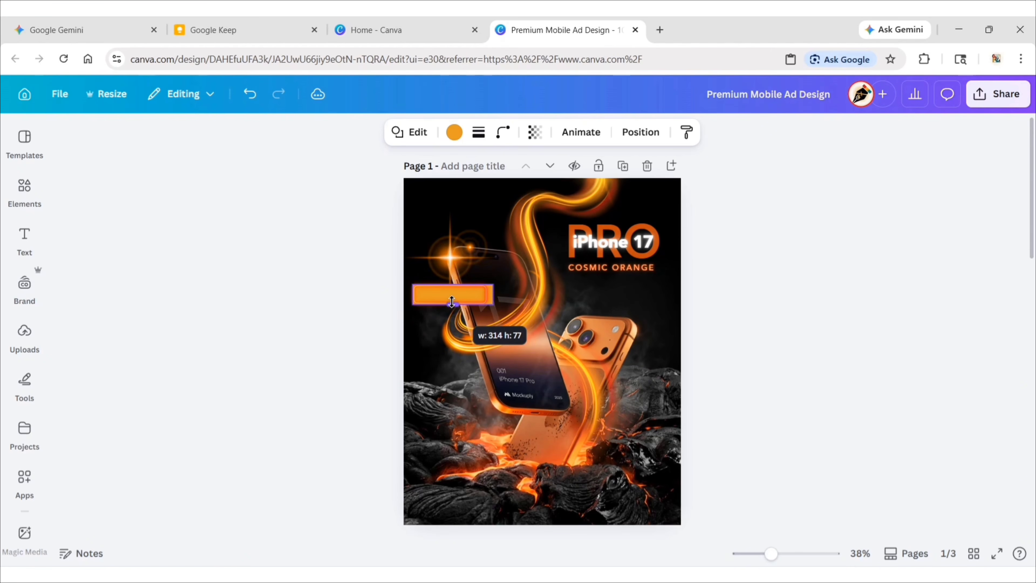
{"action": "left_click", "coordinate": [371, 331]}
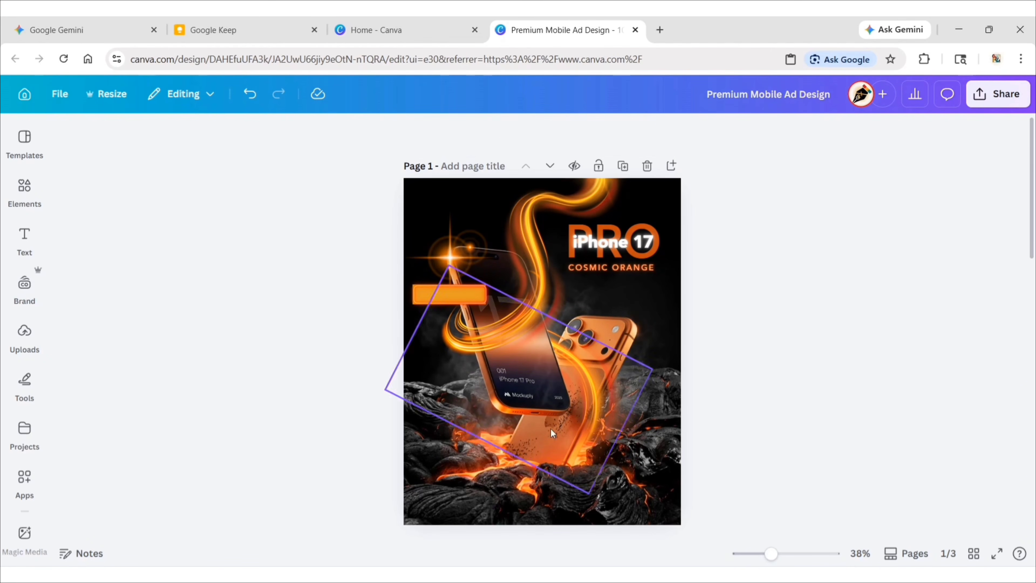
Select the orange bar's layer beneath the neon frame and set its corner rounding to 20.
{"action": "left_click_drag", "start_coordinate": [771, 554], "coordinate": [793, 554]}
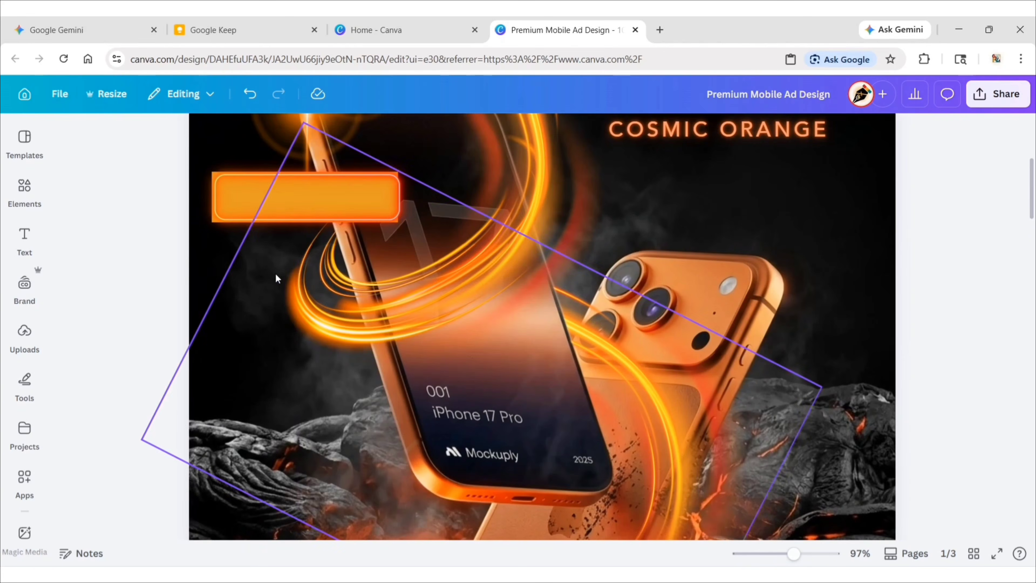
{"action": "scroll", "coordinate": [275, 273], "scroll_direction": "up", "scroll_amount": 3}
{"action": "left_click", "coordinate": [212, 357]}
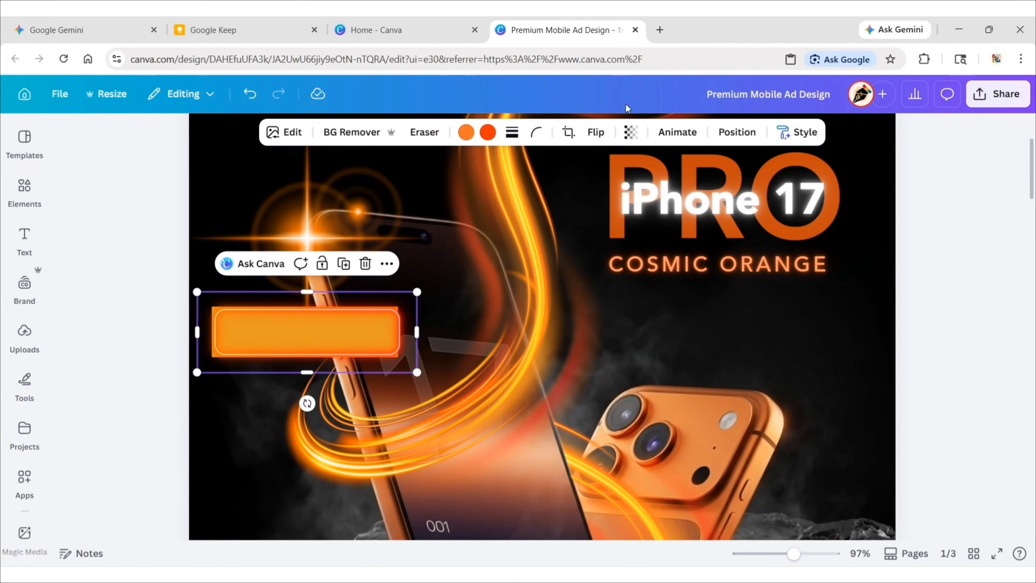
{"action": "left_click", "coordinate": [734, 132]}
{"action": "left_click", "coordinate": [165, 423]}
{"action": "left_click", "coordinate": [262, 139]}
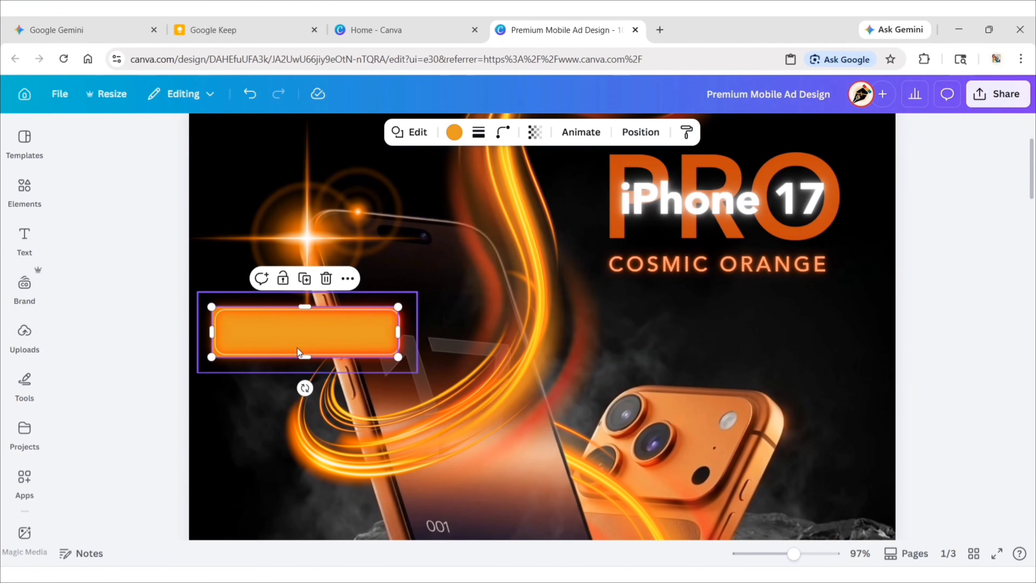
{"action": "left_click", "coordinate": [503, 131]}
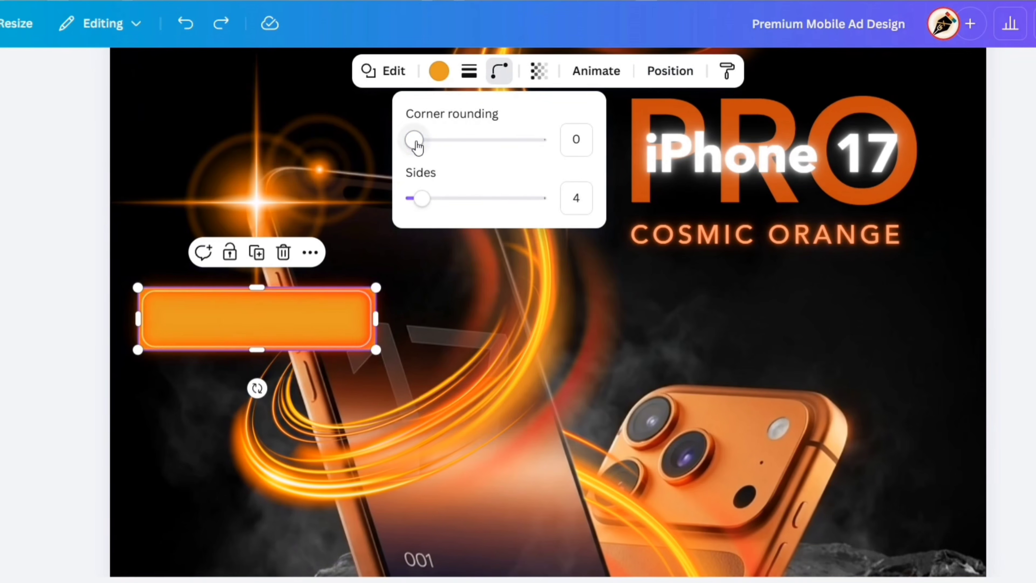
{"action": "left_click_drag", "start_coordinate": [435, 192], "coordinate": [443, 193]}
{"action": "left_click_drag", "start_coordinate": [439, 149], "coordinate": [442, 149]}
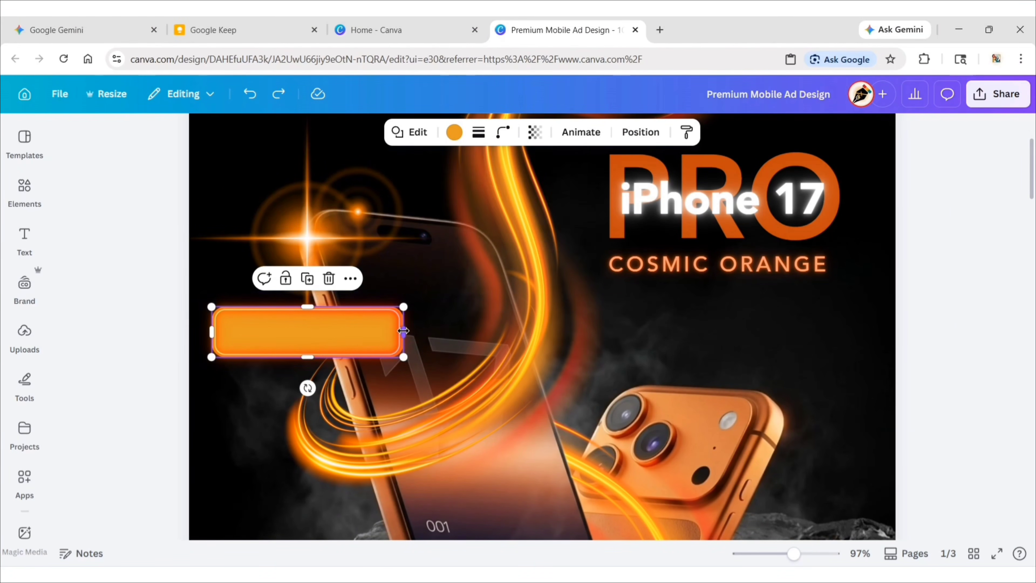
Fine-tune all four edges of the rounded orange bar so it fits exactly inside the neon frame.
{"action": "left_click_drag", "start_coordinate": [403, 331], "coordinate": [402, 330]}
{"action": "left_click_drag", "start_coordinate": [306, 307], "coordinate": [305, 310]}
{"action": "left_click_drag", "start_coordinate": [213, 334], "coordinate": [215, 335]}
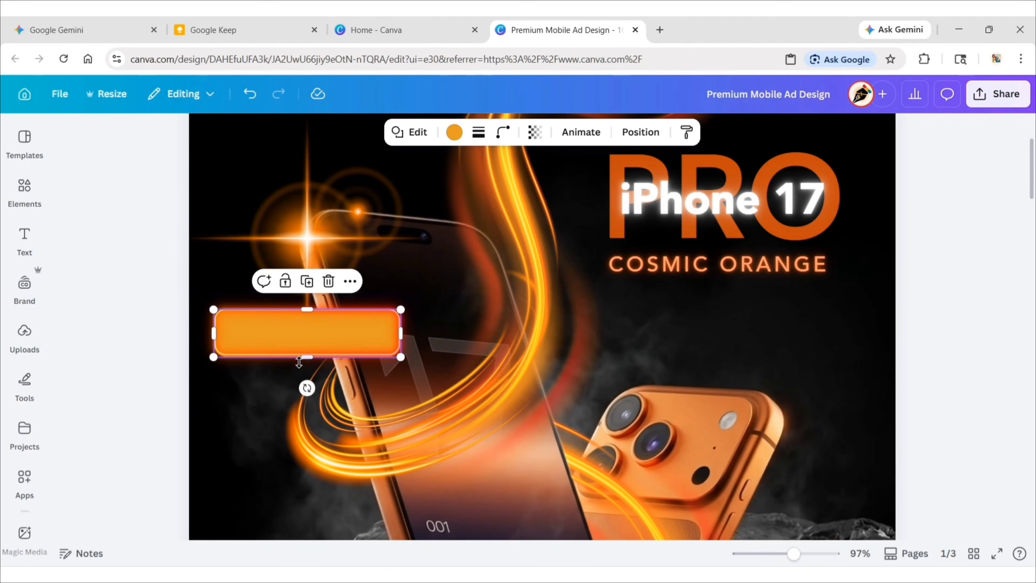
{"action": "left_click_drag", "start_coordinate": [305, 356], "coordinate": [306, 354]}
{"action": "left_click", "coordinate": [156, 327]}
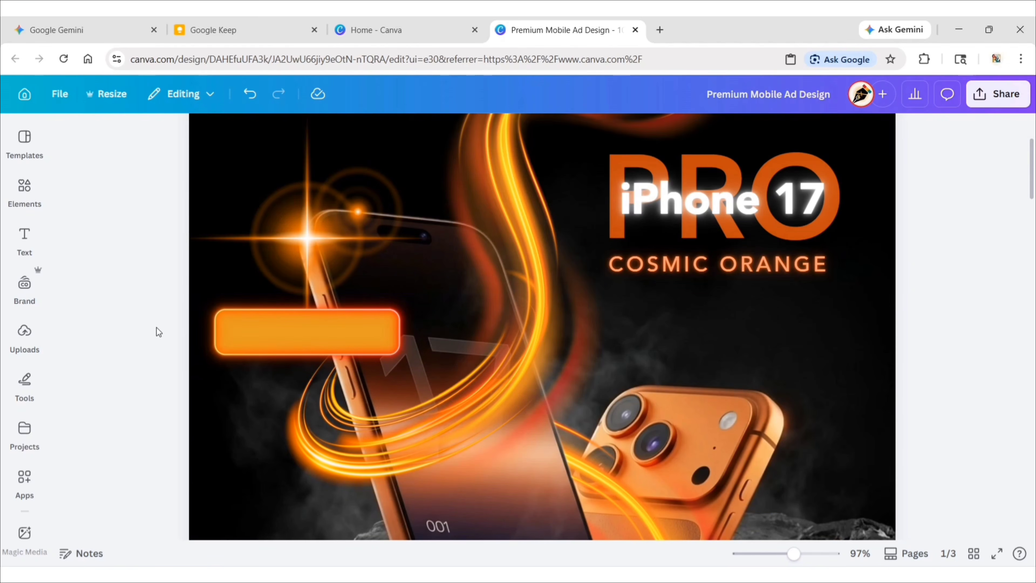
Group the neon frame and the orange bar beneath it into one button.
{"action": "left_click", "coordinate": [297, 346]}
{"action": "left_click", "coordinate": [730, 133]}
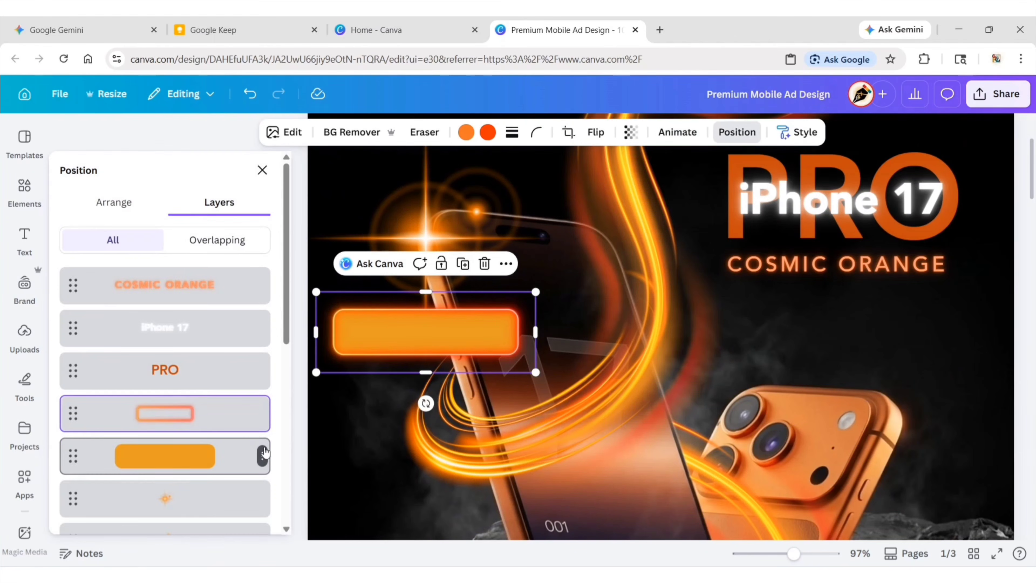
{"action": "left_click", "coordinate": [222, 457], "text": "shift"}
{"action": "left_click", "coordinate": [376, 264]}
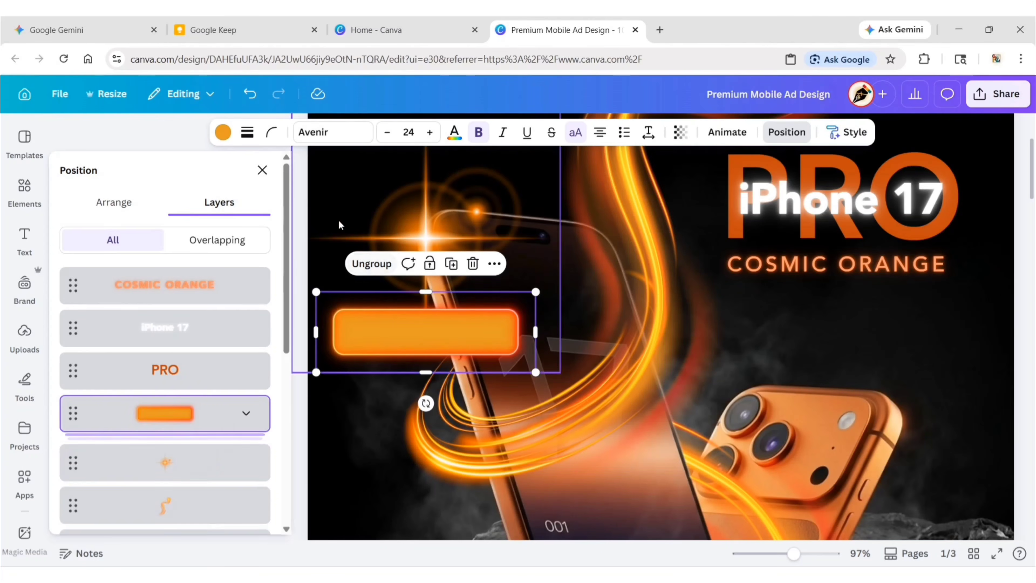
{"action": "left_click", "coordinate": [262, 170]}
{"action": "left_click", "coordinate": [162, 312]}
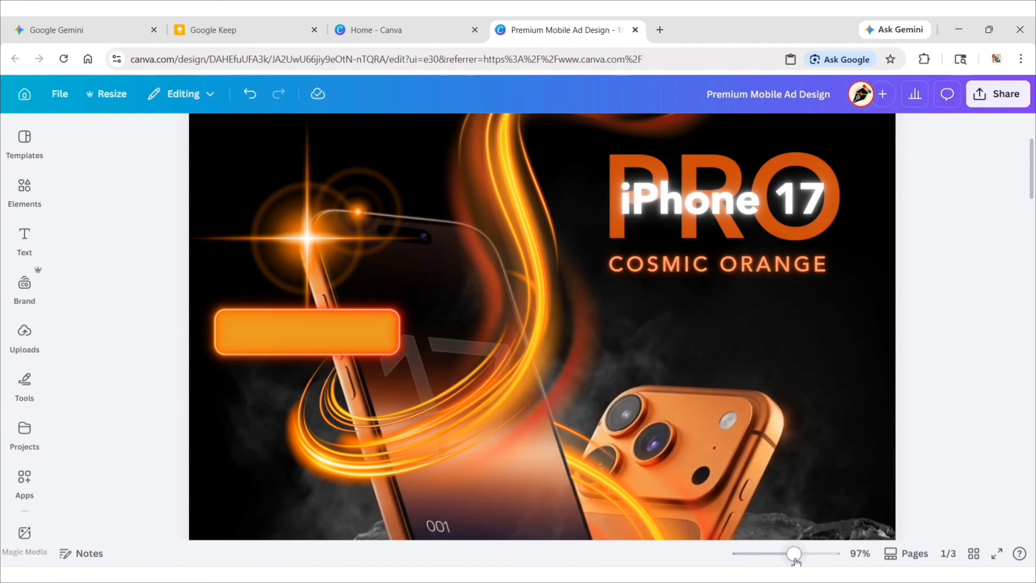
Recolour the bar inside the grouped neon button to the document's dark orange.
{"action": "left_click_drag", "start_coordinate": [794, 555], "coordinate": [771, 555]}
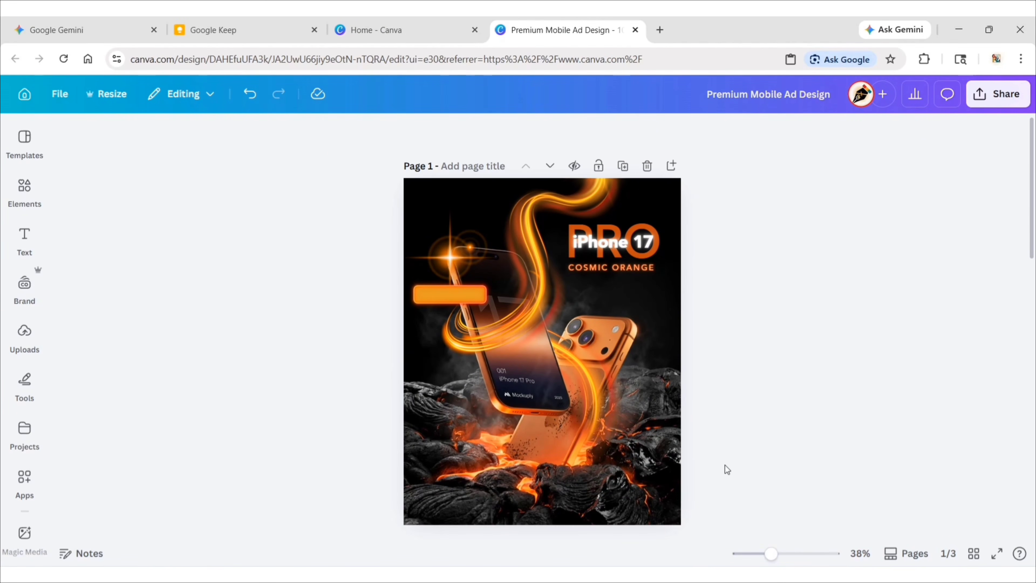
{"action": "left_click", "coordinate": [457, 300]}
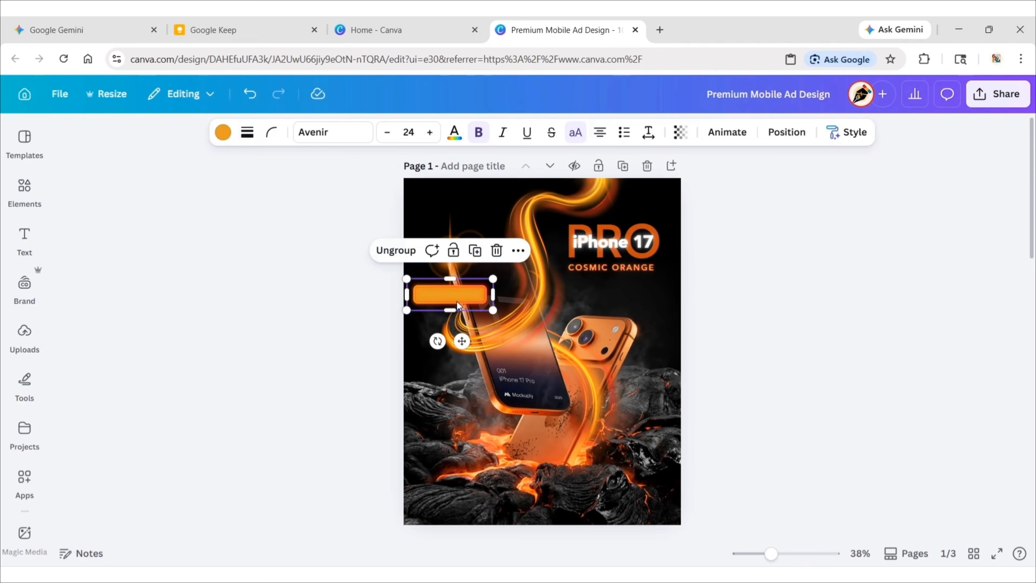
{"action": "left_click", "coordinate": [786, 132]}
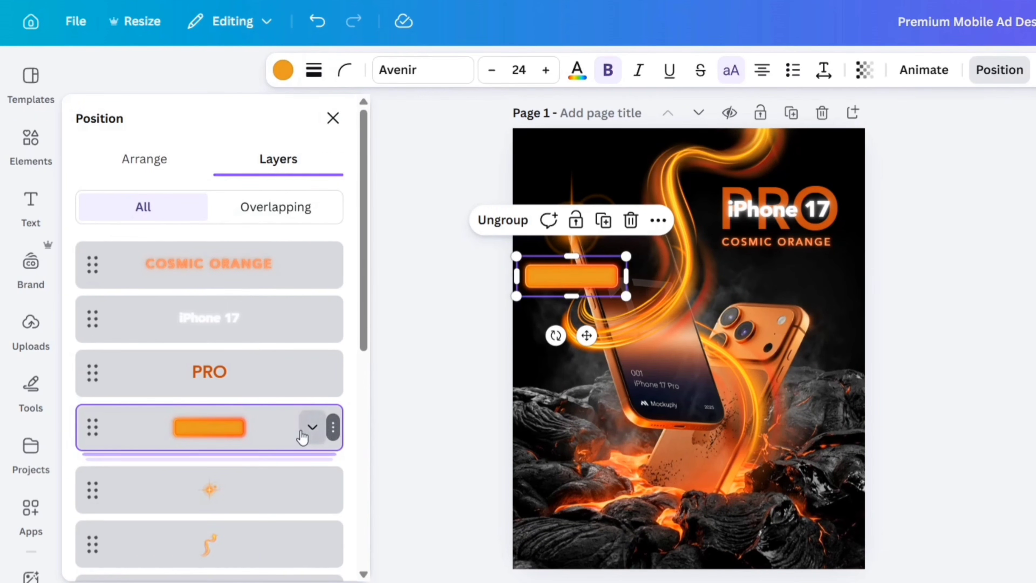
{"action": "left_click", "coordinate": [304, 433]}
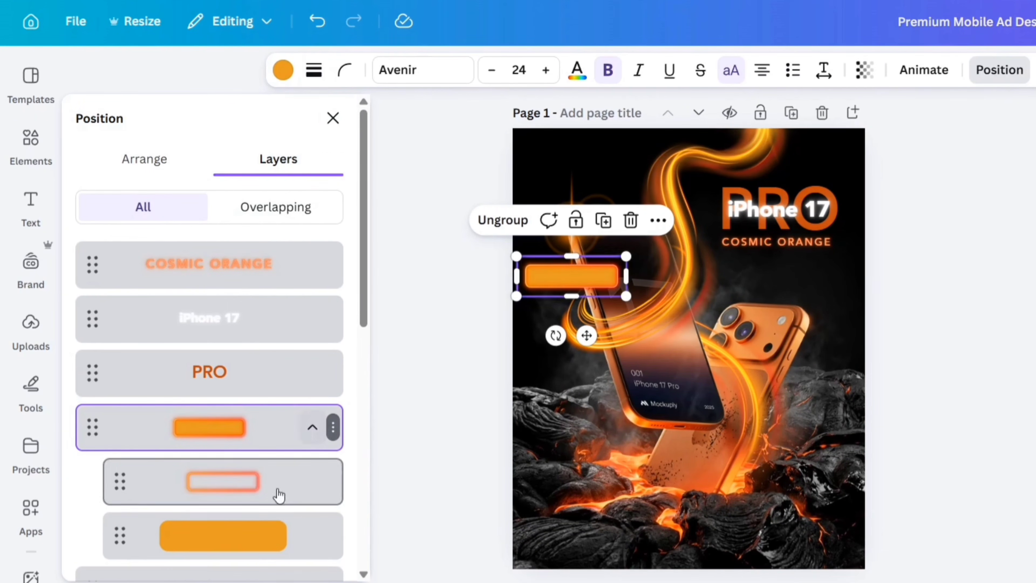
{"action": "left_click", "coordinate": [270, 534]}
{"action": "left_click", "coordinate": [319, 70]}
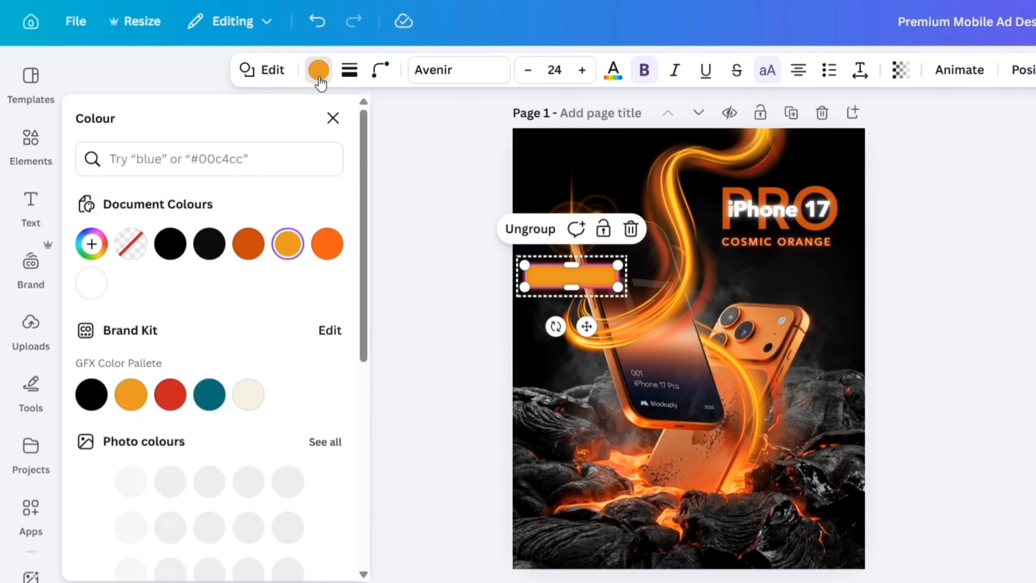
{"action": "left_click", "coordinate": [248, 244]}
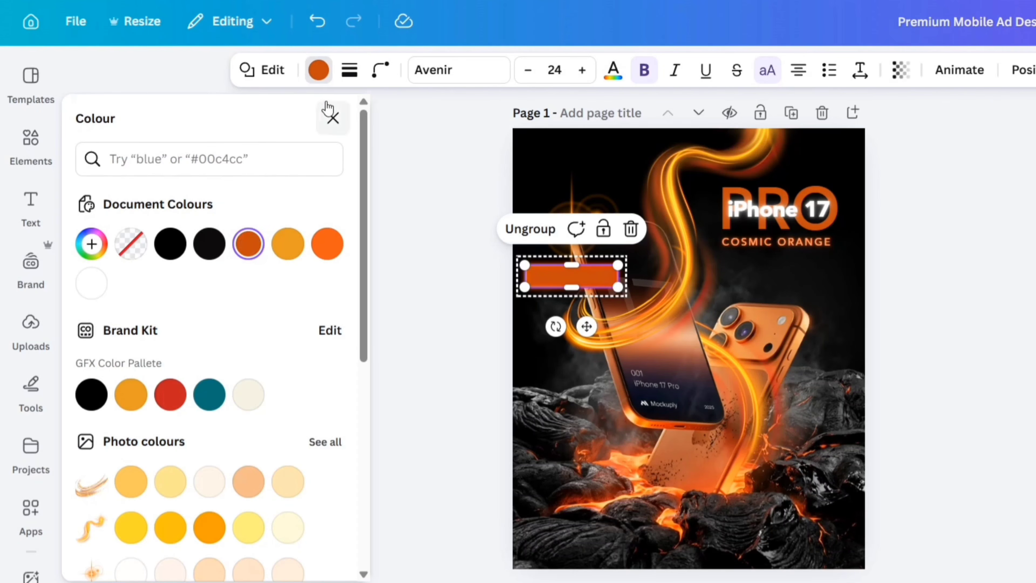
{"action": "left_click", "coordinate": [333, 118]}
Lower the opacity of the dark orange bar so the phone shows through the neon button.
{"action": "left_click", "coordinate": [900, 70]}
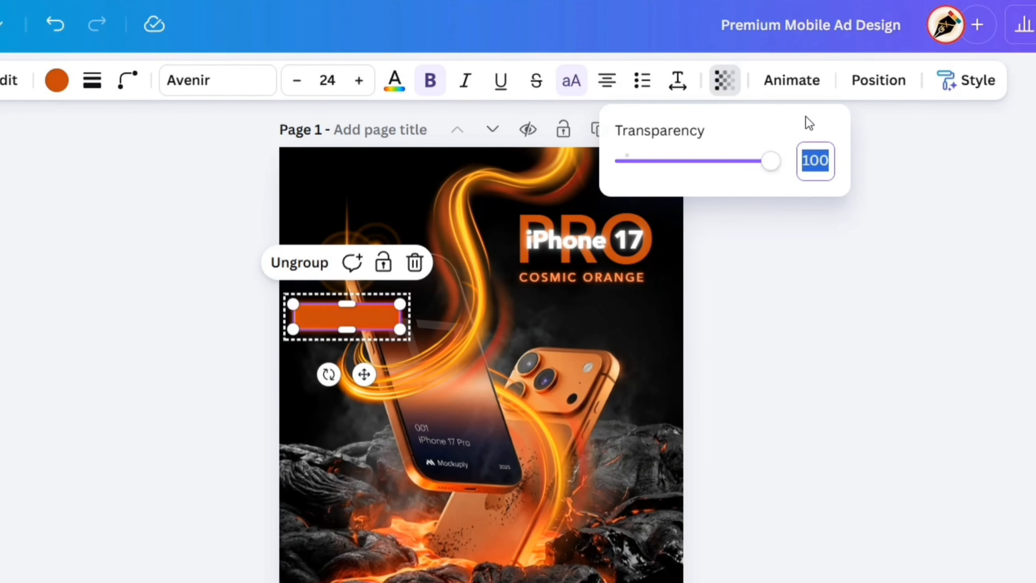
{"action": "key", "text": "Return"}
{"action": "left_click", "coordinate": [847, 281]}
{"action": "left_click", "coordinate": [812, 288]}
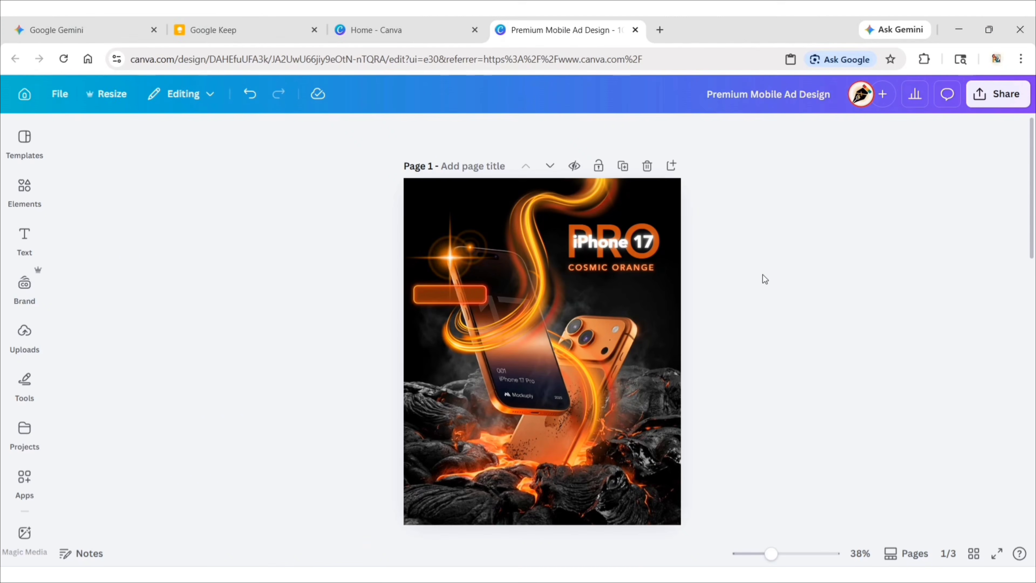
Duplicate the neon button three times, placing one copy over the front phone's lower part and two resized copies stacked by the rear phone.
{"action": "left_click", "coordinate": [453, 294]}
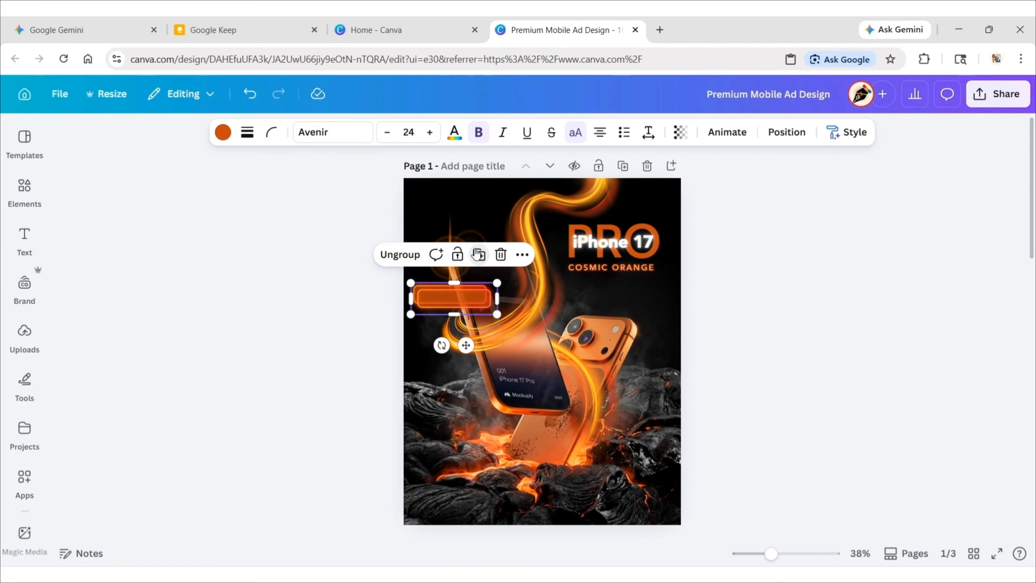
{"action": "left_click_drag", "start_coordinate": [466, 346], "coordinate": [487, 440]}
{"action": "left_click", "coordinate": [501, 345]}
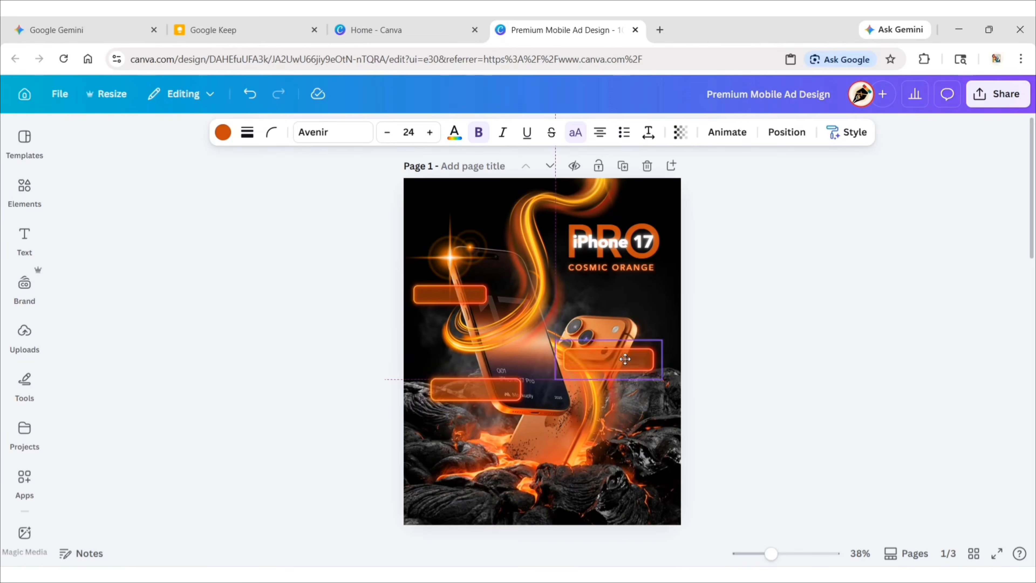
{"action": "left_click_drag", "start_coordinate": [636, 377], "coordinate": [644, 422]}
{"action": "left_click", "coordinate": [663, 297]}
{"action": "left_click_drag", "start_coordinate": [671, 360], "coordinate": [665, 362]}
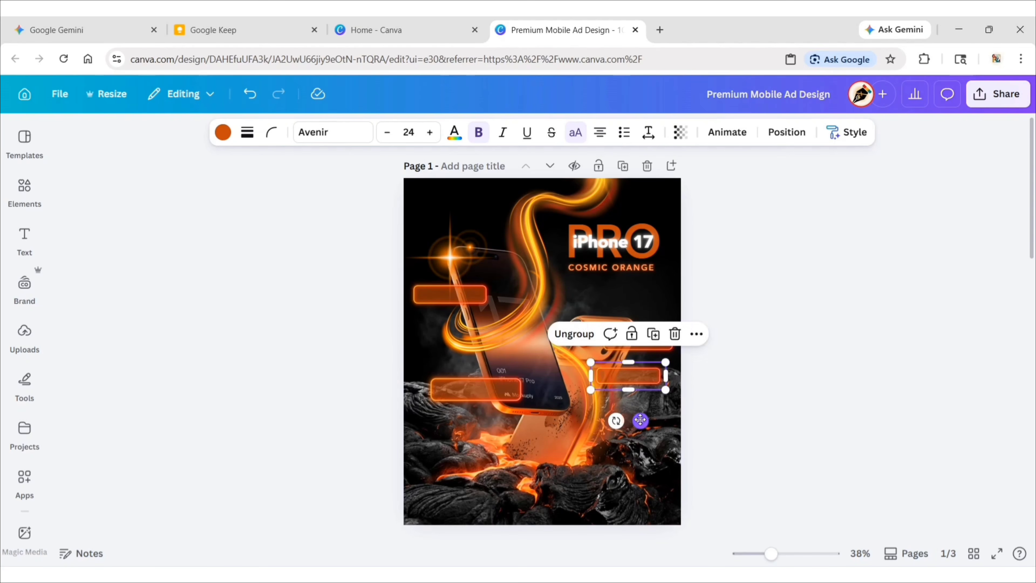
{"action": "left_click_drag", "start_coordinate": [640, 421], "coordinate": [641, 425]}
{"action": "left_click", "coordinate": [772, 352]}
Add a heading text box reading "A19".
{"action": "left_click", "coordinate": [24, 240]}
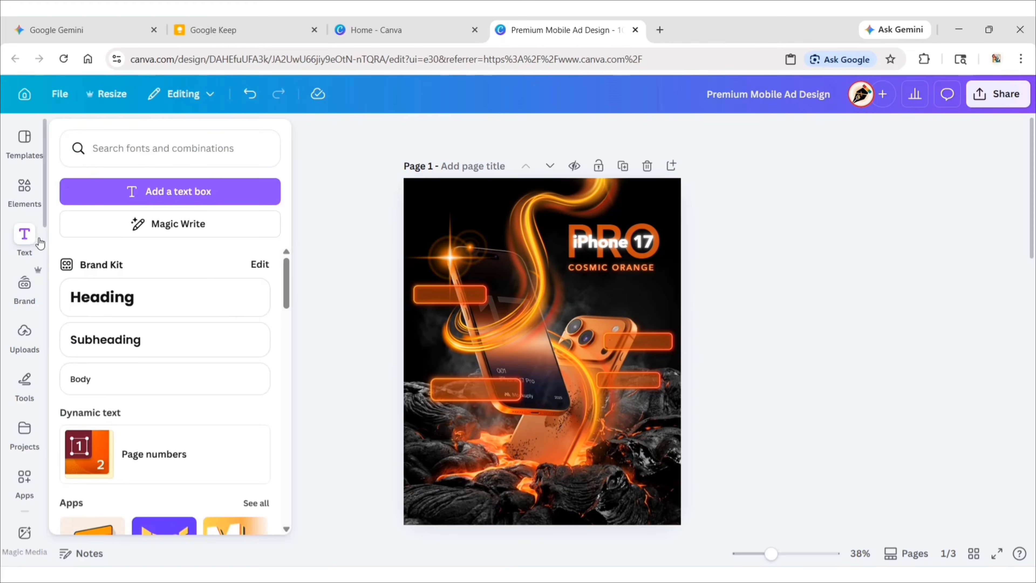
{"action": "left_click", "coordinate": [163, 292]}
{"action": "left_click", "coordinate": [292, 342]}
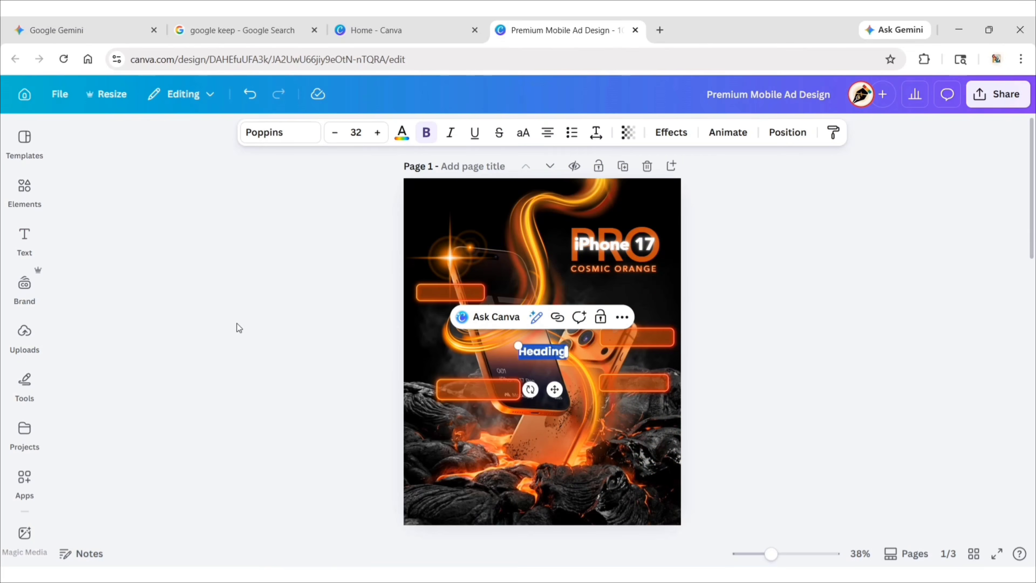
{"action": "type", "text": "A19"}
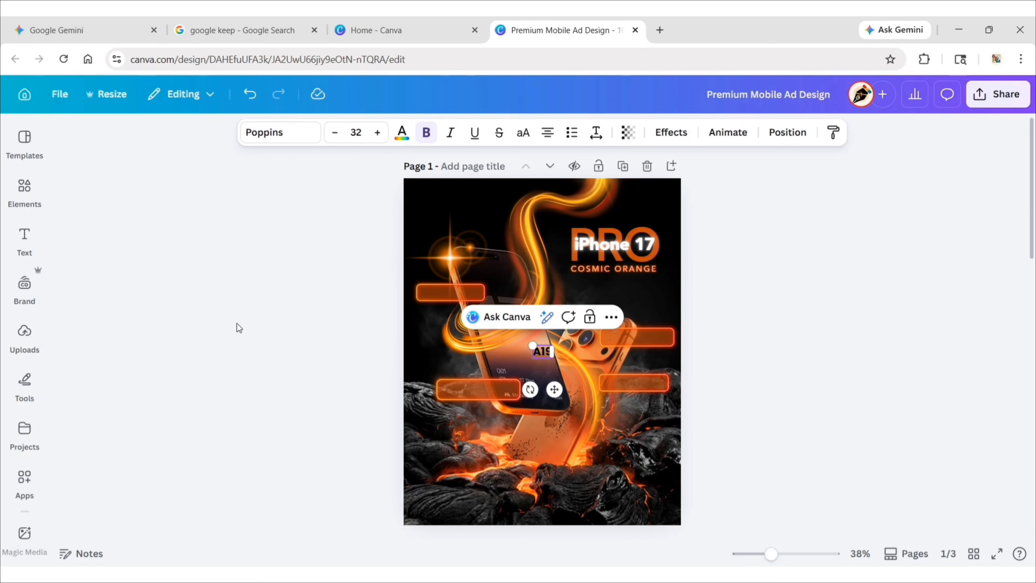
Set the A19 text to Avenir ExtraBold at font size 42.
{"action": "left_click", "coordinate": [282, 134]}
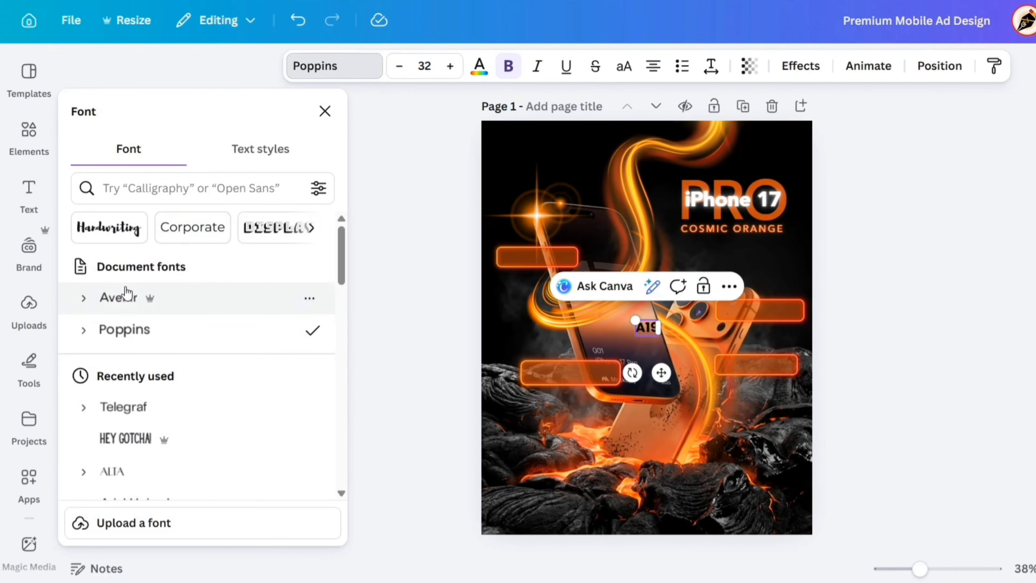
{"action": "left_click", "coordinate": [118, 298]}
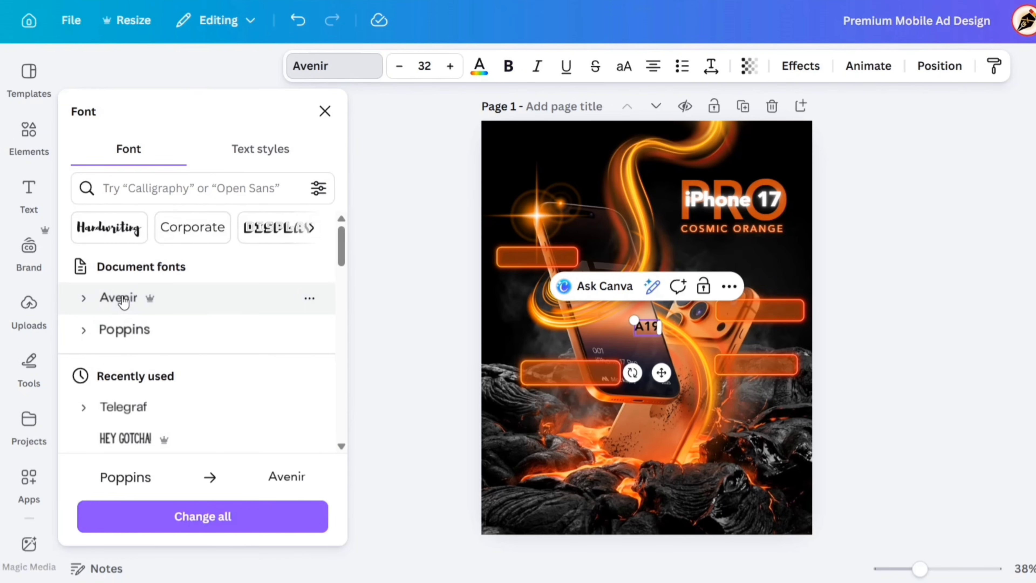
{"action": "left_click", "coordinate": [83, 298]}
{"action": "scroll", "coordinate": [157, 363], "scroll_direction": "down", "scroll_amount": 2}
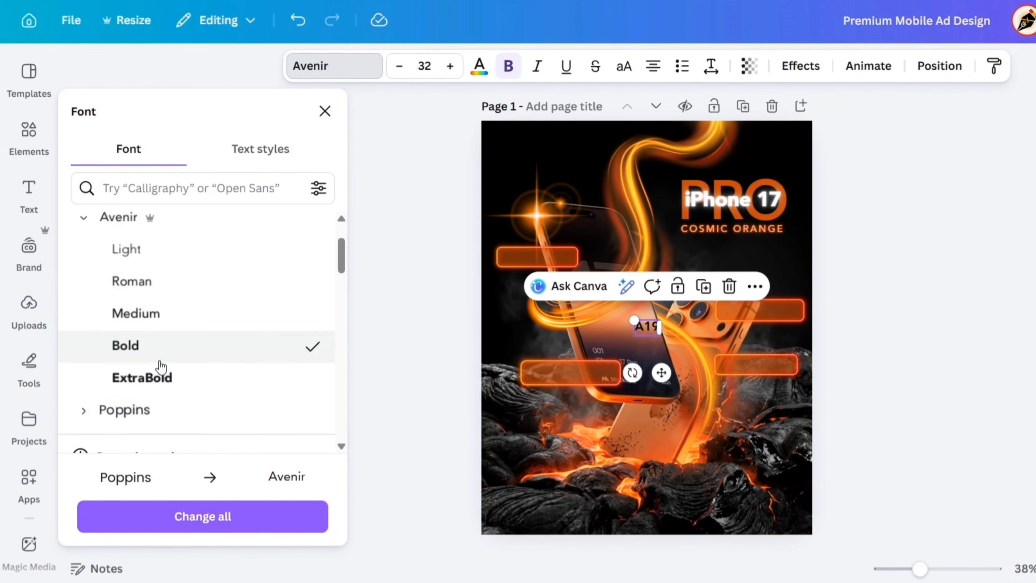
{"action": "left_click", "coordinate": [166, 377]}
{"action": "left_click", "coordinate": [325, 111]}
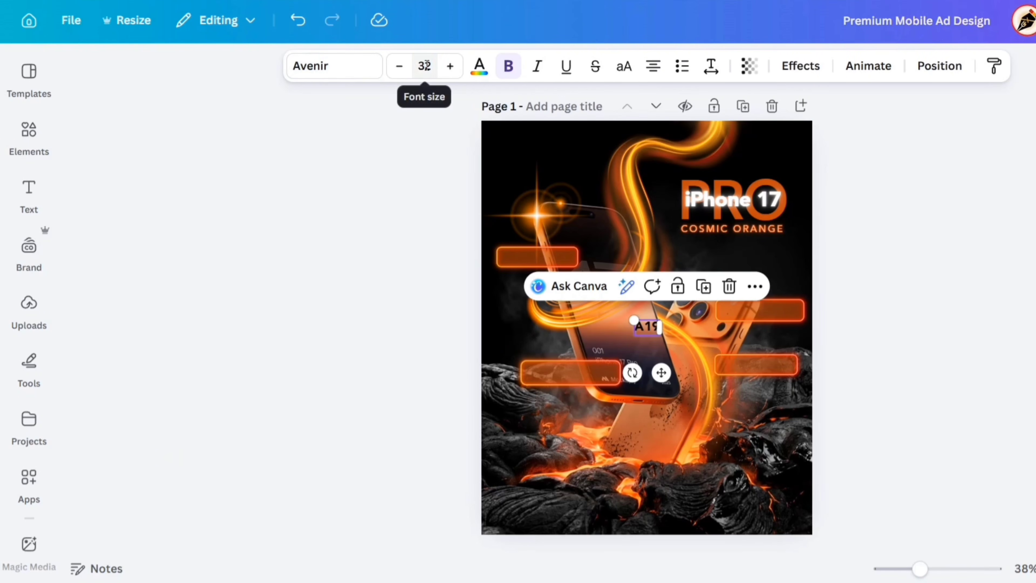
{"action": "left_click", "coordinate": [424, 66]}
{"action": "key", "text": "Return"}
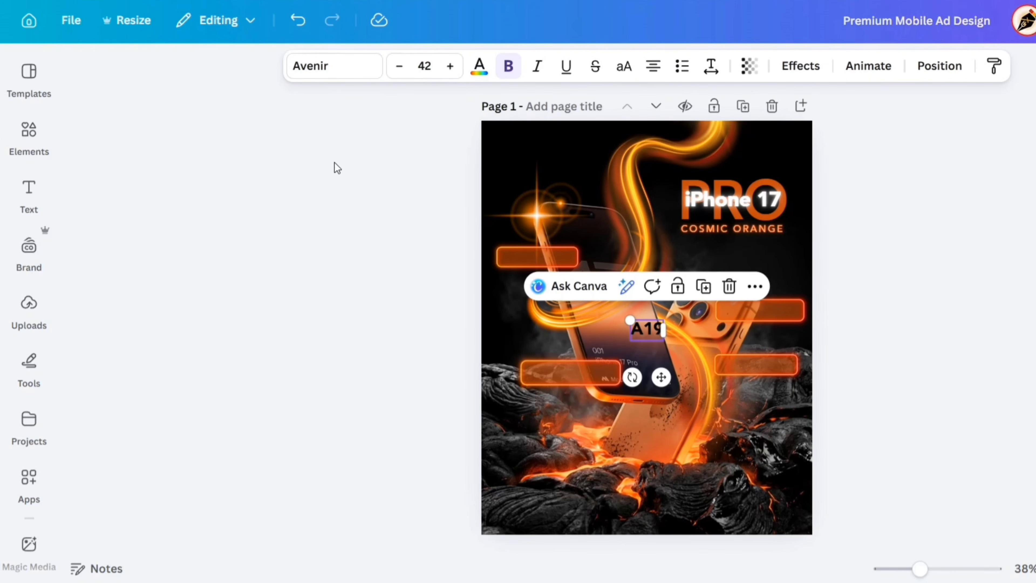
Colour the A19 text white (#ffffff) and place it at the left end of the upper-left neon button.
{"action": "left_click", "coordinate": [478, 69]}
{"action": "left_click", "coordinate": [269, 232]}
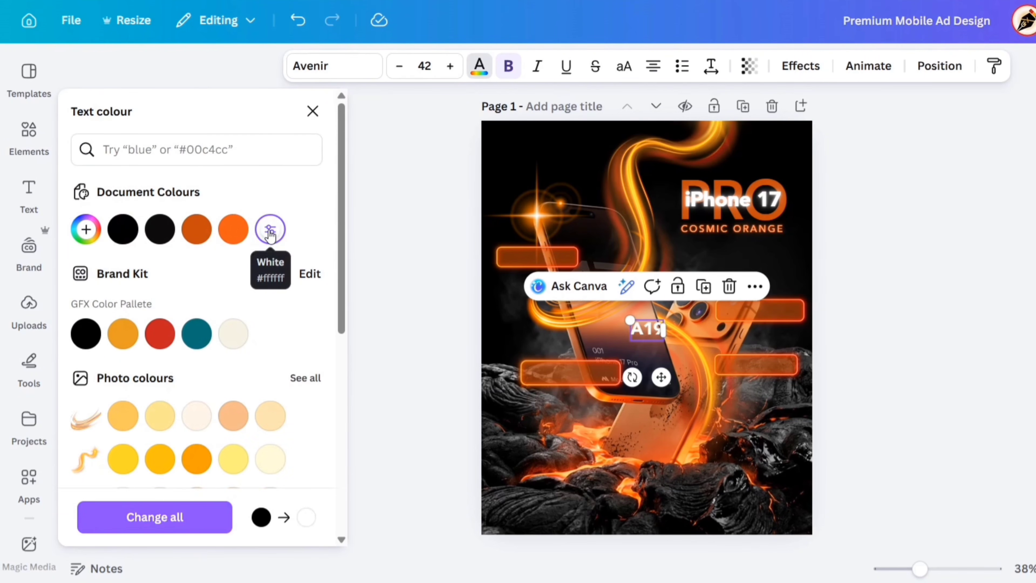
{"action": "left_click", "coordinate": [313, 111]}
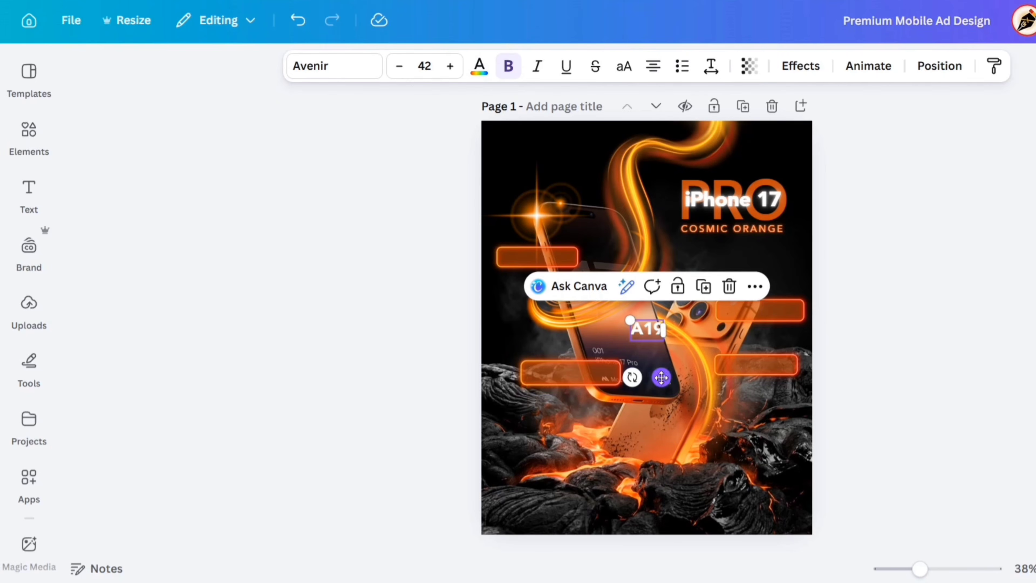
{"action": "left_click_drag", "start_coordinate": [661, 377], "coordinate": [570, 333]}
{"action": "left_click", "coordinate": [434, 296]}
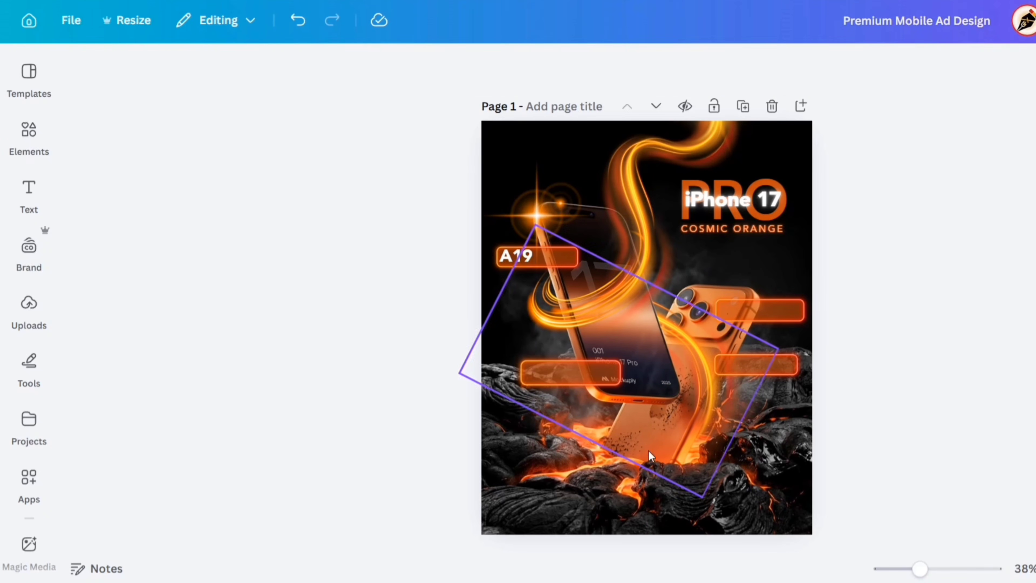
Duplicate the A19 text below its button and change the copy to "Pro".
{"action": "left_click_drag", "start_coordinate": [918, 568], "coordinate": [940, 569]}
{"action": "scroll", "coordinate": [398, 201], "scroll_direction": "up", "scroll_amount": 5}
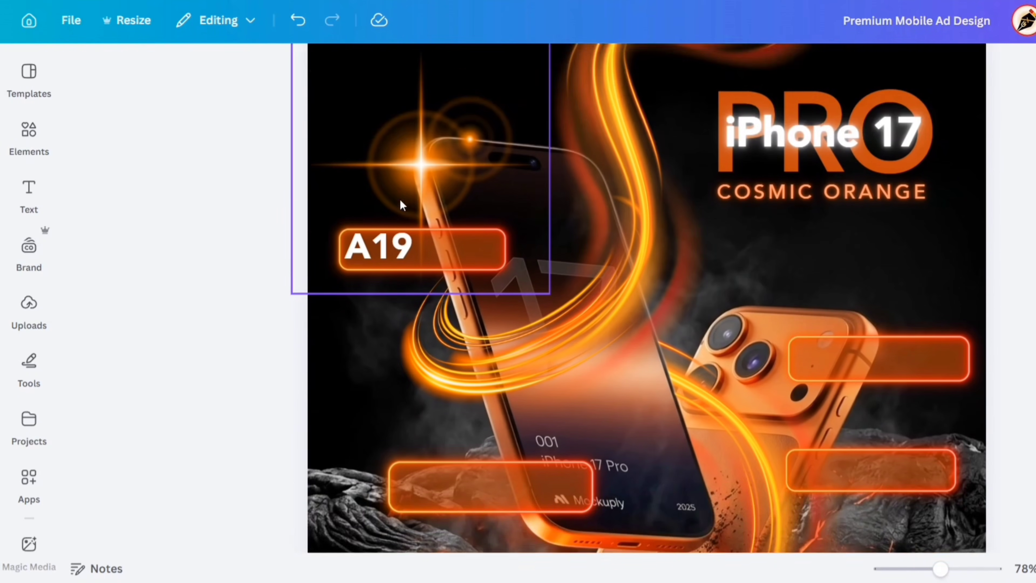
{"action": "left_click", "coordinate": [380, 314]}
{"action": "left_click_drag", "start_coordinate": [379, 315], "coordinate": [397, 365]}
{"action": "double_click", "coordinate": [405, 367]}
{"action": "type", "text": "Pro"}
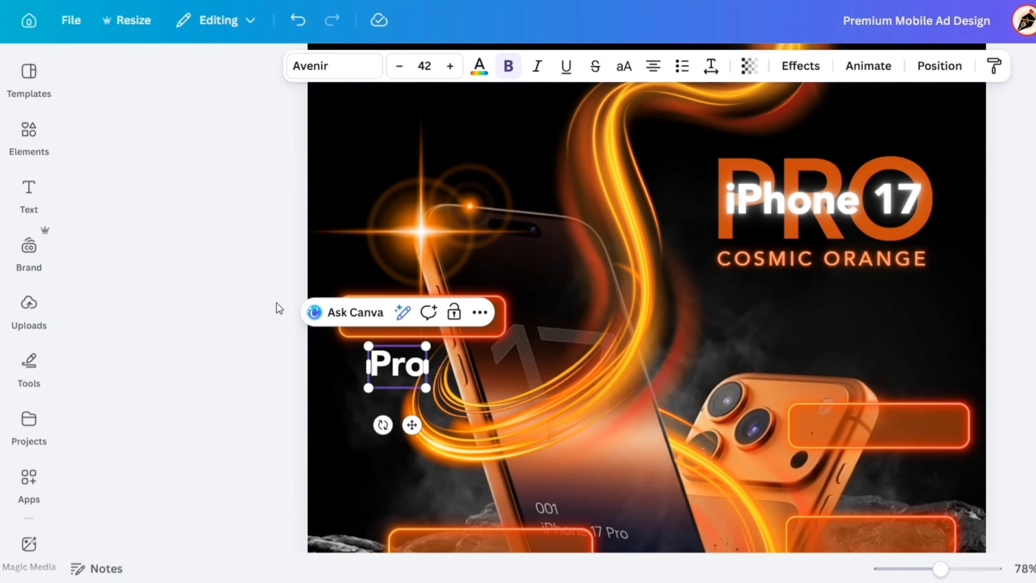
{"action": "key", "text": "Escape"}
Change the Pro text's font style to Avenir Roman.
{"action": "left_click", "coordinate": [322, 66]}
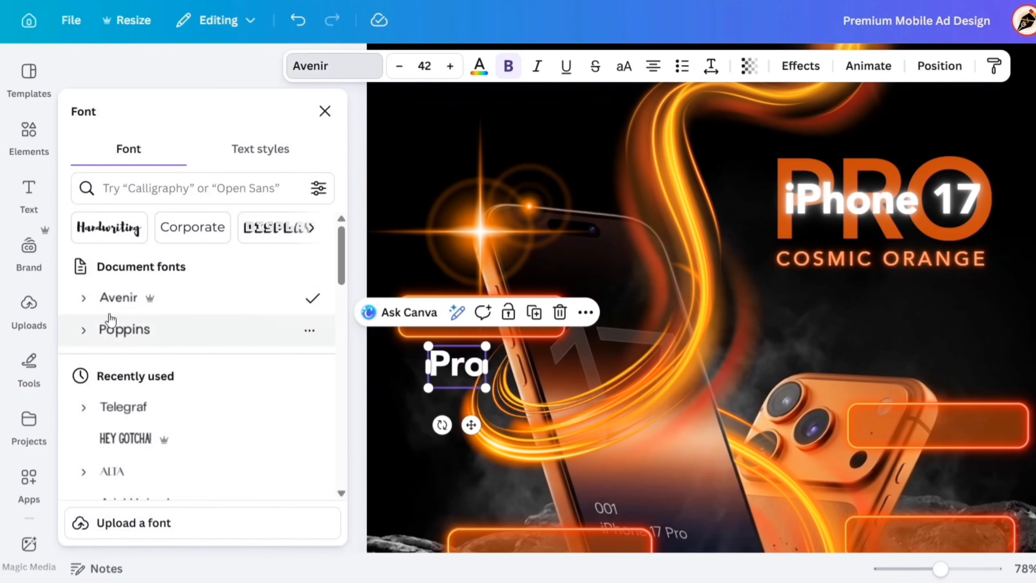
{"action": "left_click", "coordinate": [83, 298]}
{"action": "left_click", "coordinate": [127, 361]}
{"action": "left_click", "coordinate": [324, 111]}
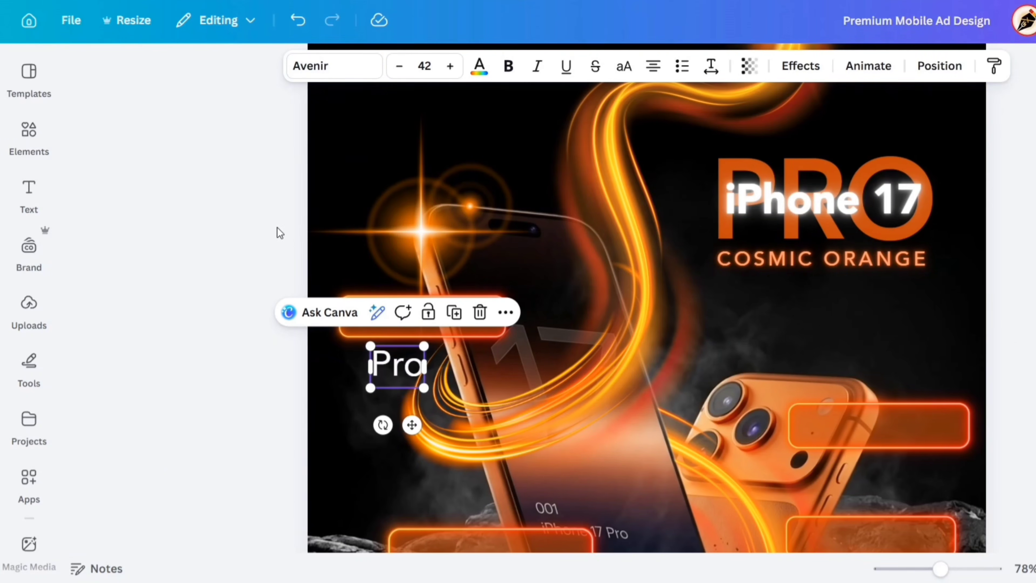
Rotate the Pro text to 90 degrees.
{"action": "left_click", "coordinate": [939, 66]}
{"action": "left_click", "coordinate": [282, 516]}
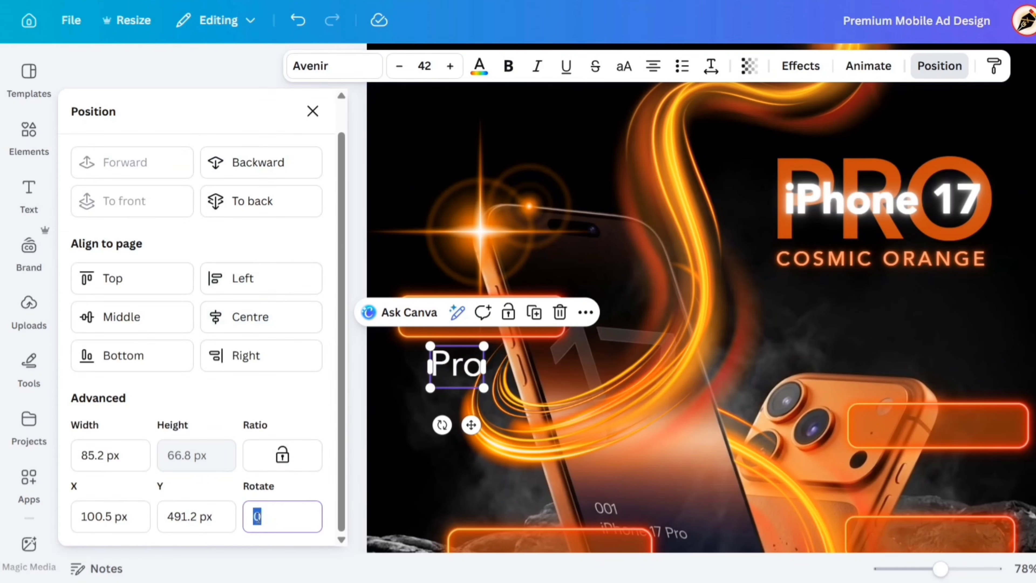
{"action": "type", "text": "90"}
{"action": "key", "text": "Return"}
{"action": "left_click", "coordinate": [312, 111]}
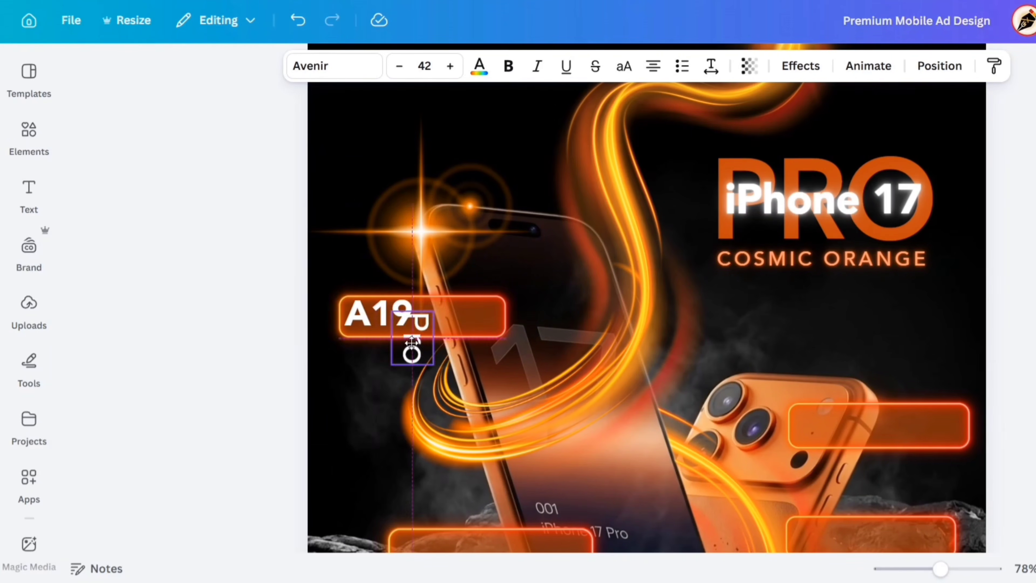
Reduce the vertical Pro text to font size 20 and place it directly after A19 inside the button.
{"action": "left_click_drag", "start_coordinate": [397, 365], "coordinate": [426, 324]}
{"action": "left_click", "coordinate": [399, 66]}
{"action": "left_click", "coordinate": [399, 65]}
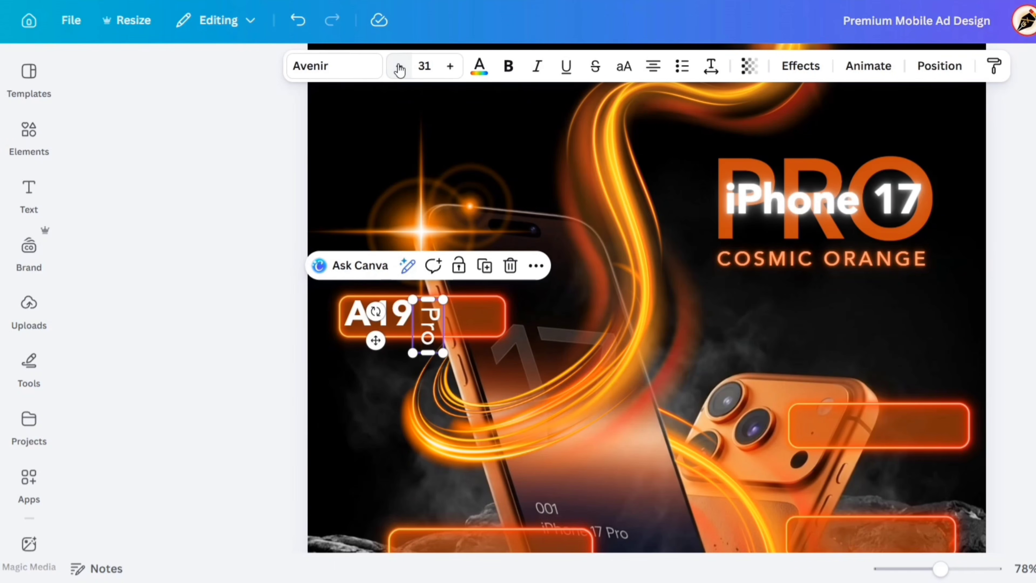
{"action": "left_click", "coordinate": [399, 66]}
{"action": "left_click", "coordinate": [399, 66]}
{"action": "left_click", "coordinate": [400, 65]}
{"action": "left_click", "coordinate": [400, 66]}
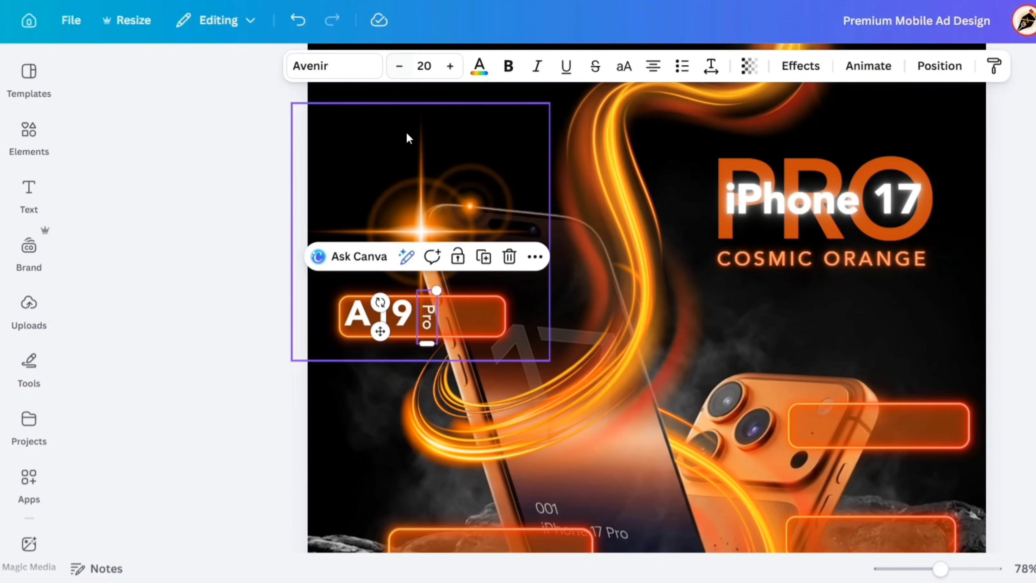
{"action": "left_click_drag", "start_coordinate": [427, 316], "coordinate": [409, 404]}
{"action": "left_click", "coordinate": [225, 273]}
Duplicate the A19 text below the button again and change the copy to "Chip".
{"action": "left_click", "coordinate": [380, 315]}
{"action": "left_click", "coordinate": [435, 262]}
{"action": "double_click", "coordinate": [409, 399]}
{"action": "type", "text": "Chip"}
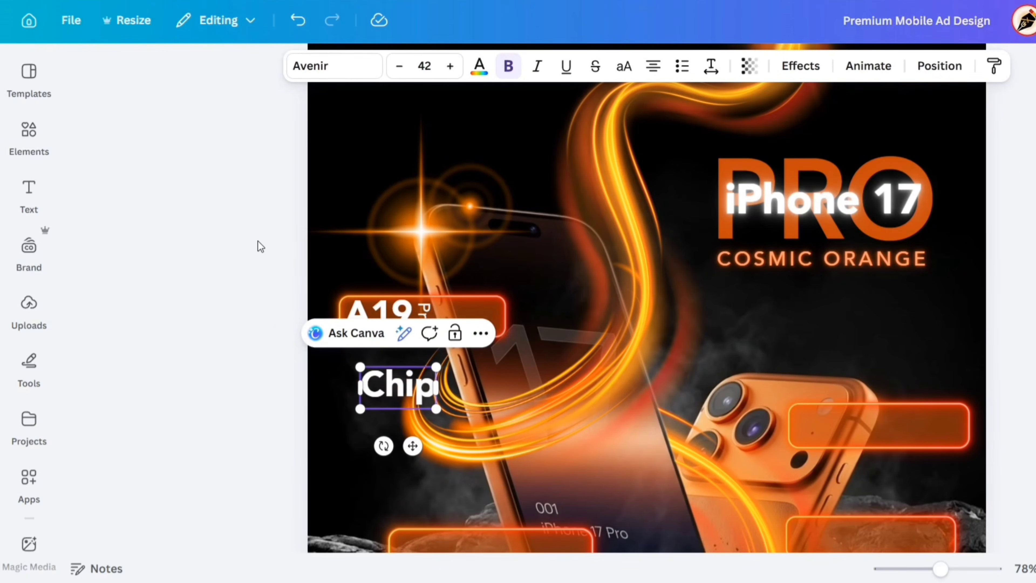
Set the Chip text to Avenir Medium at font size 25.
{"action": "left_click", "coordinate": [322, 66]}
{"action": "left_click", "coordinate": [84, 299]}
{"action": "left_click", "coordinate": [134, 394]}
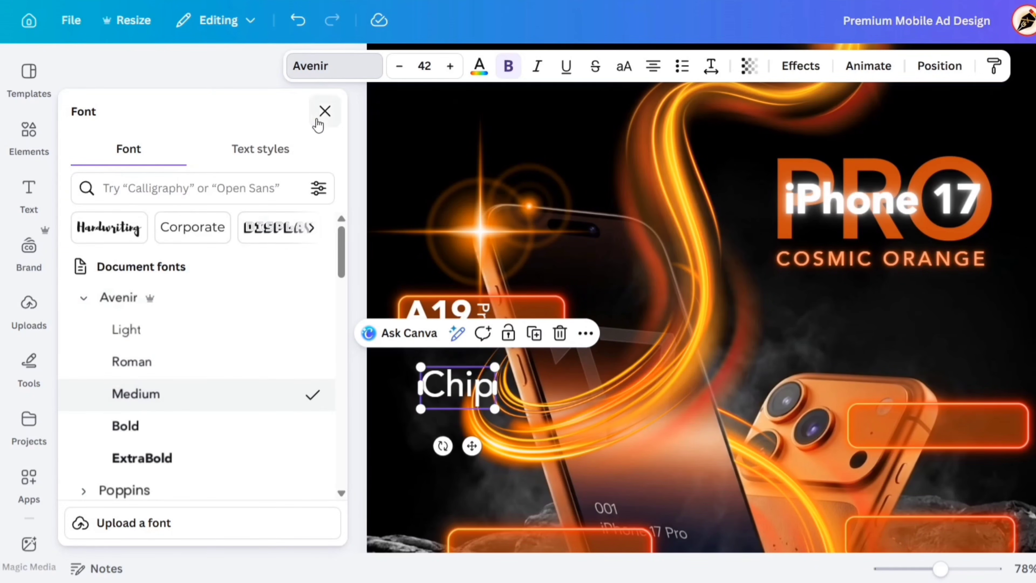
{"action": "left_click", "coordinate": [319, 112]}
{"action": "left_click", "coordinate": [420, 67]}
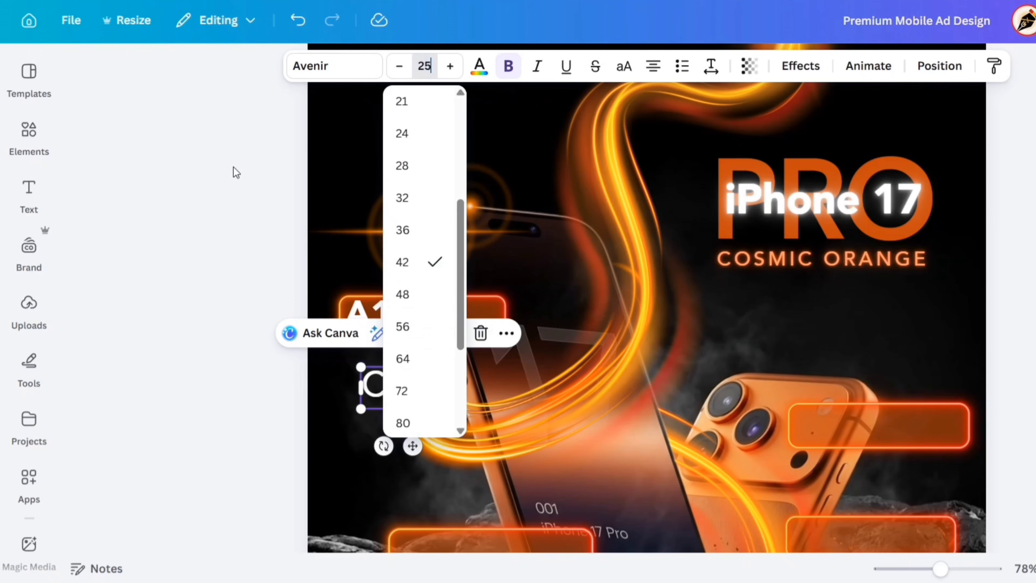
{"action": "key", "text": "Return"}
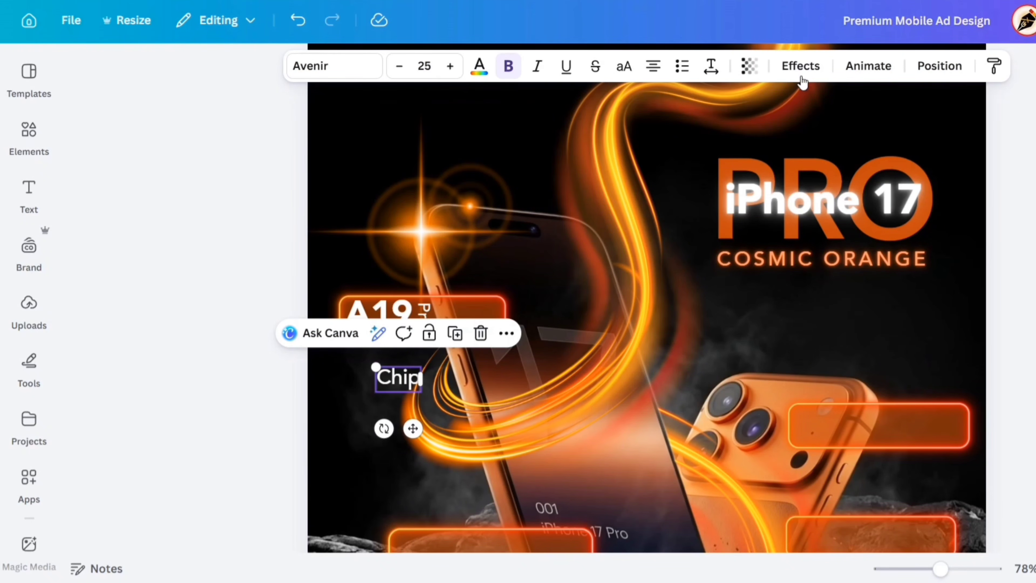
Apply the Neon effect to the Chip text and place it after the vertical Pro inside the button.
{"action": "left_click", "coordinate": [800, 66]}
{"action": "left_click", "coordinate": [284, 415]}
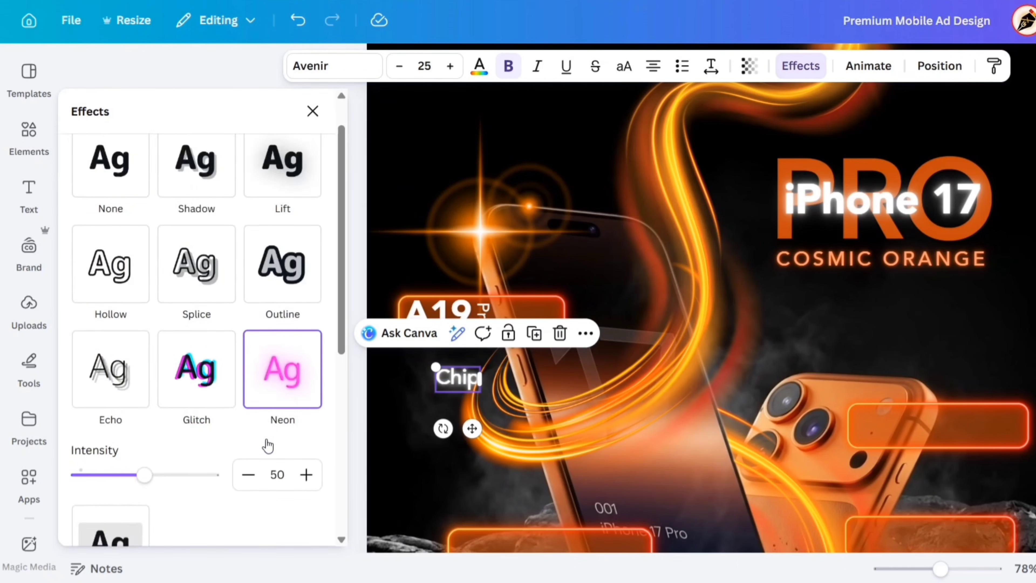
{"action": "left_click", "coordinate": [313, 111]}
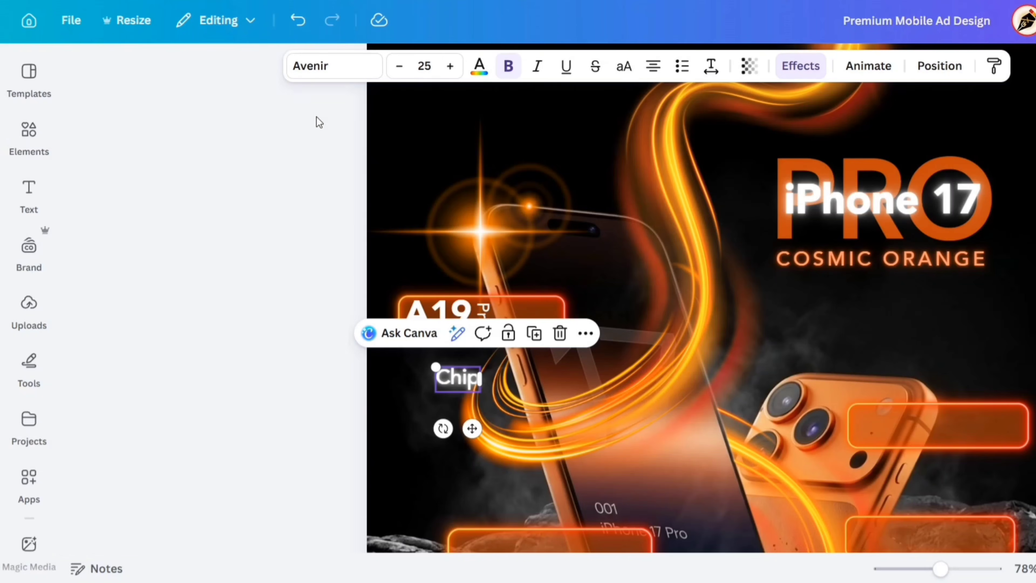
{"action": "left_click_drag", "start_coordinate": [413, 428], "coordinate": [468, 369]}
{"action": "left_click", "coordinate": [240, 319]}
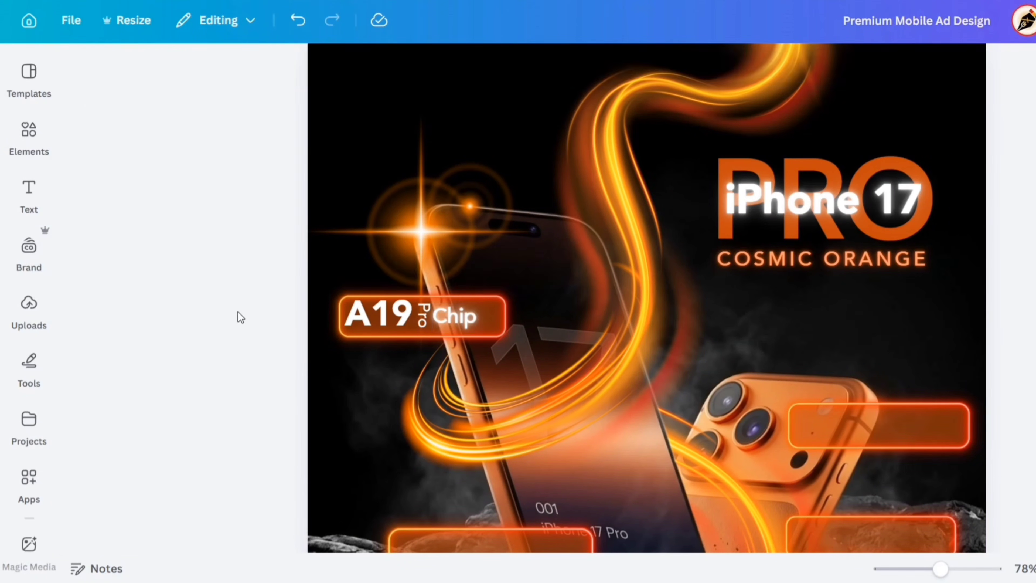
Tighten the spacing of the Chip text, group A19, Pro and Chip, and centre the group inside its button.
{"action": "left_click_drag", "start_coordinate": [453, 319], "coordinate": [455, 319]}
{"action": "left_click", "coordinate": [379, 319]}
{"action": "left_click", "coordinate": [424, 323], "text": "shift"}
{"action": "left_click", "coordinate": [463, 324], "text": "shift"}
{"action": "left_click", "coordinate": [376, 264]}
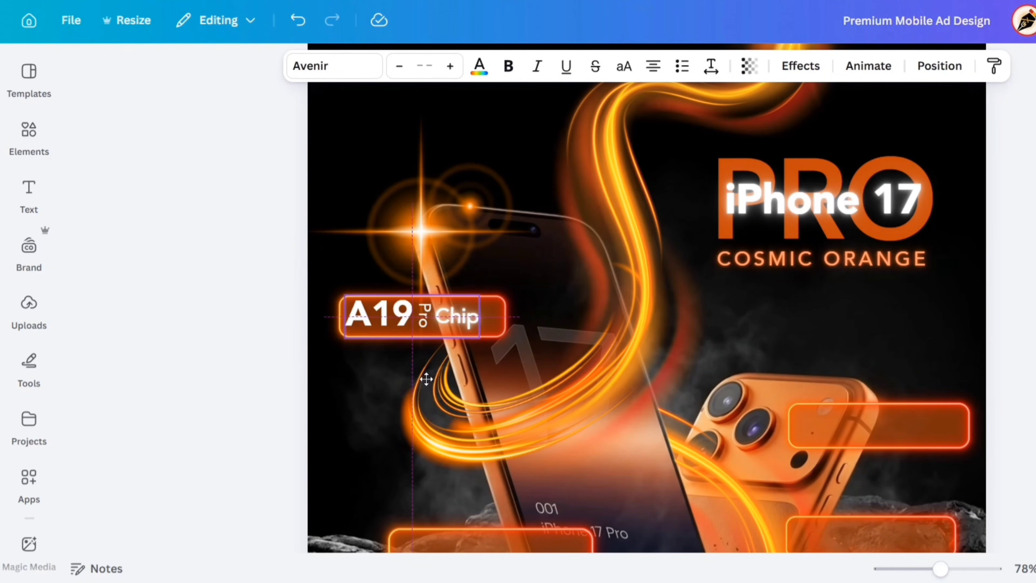
{"action": "left_click", "coordinate": [231, 286]}
{"action": "key", "text": "Down"}
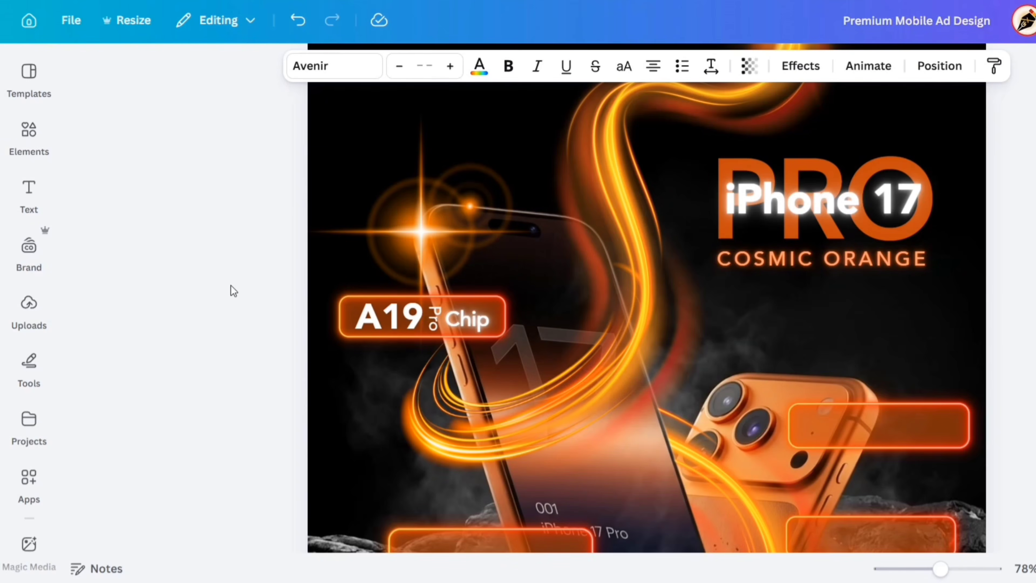
{"action": "left_click", "coordinate": [231, 285]}
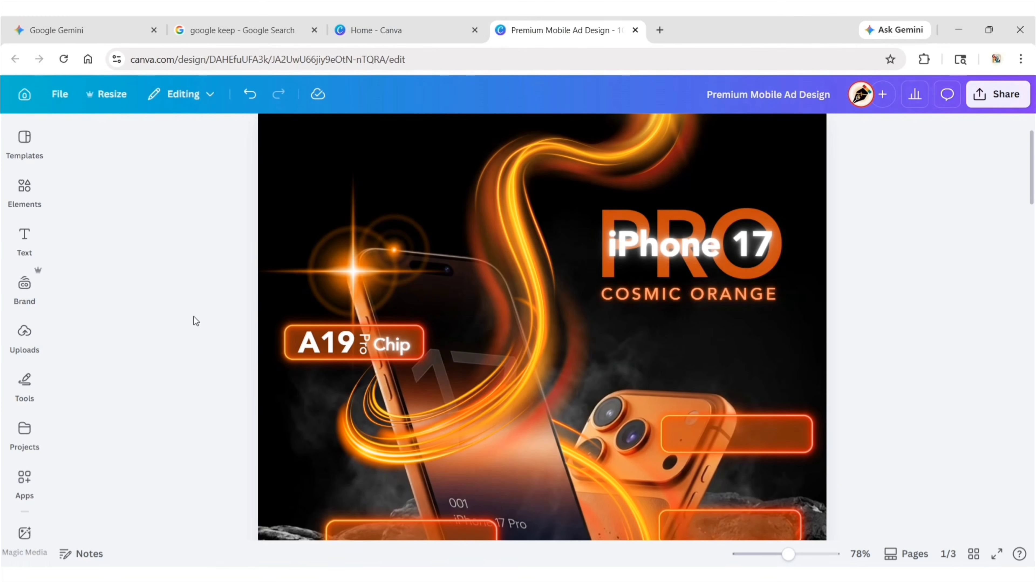
Copy the A19 Pro Chip text to the lower-left button and change its large text to "4252".
{"action": "scroll", "coordinate": [231, 285], "scroll_direction": "down", "scroll_amount": 3}
{"action": "left_click", "coordinate": [463, 124]}
{"action": "left_click_drag", "start_coordinate": [387, 181], "coordinate": [402, 319]}
{"action": "left_click", "coordinate": [336, 357]}
{"action": "double_click", "coordinate": [365, 411]}
{"action": "left_click_drag", "start_coordinate": [343, 352], "coordinate": [406, 425]}
{"action": "type", "text": "4252"}
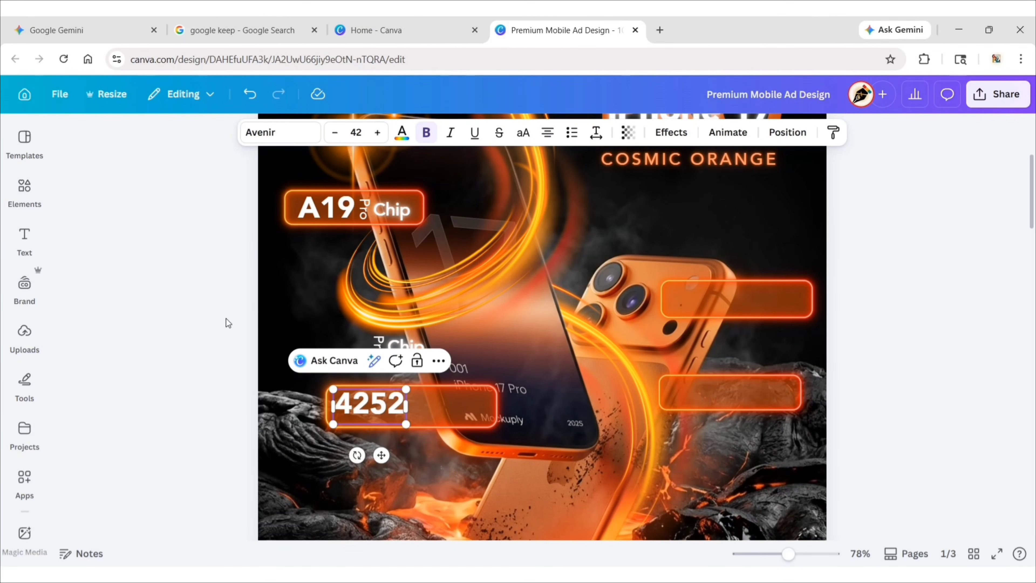
Change the copied vertical Pro text to "mAh" at font size 14 and place it directly after 4252.
{"action": "left_click", "coordinate": [203, 301]}
{"action": "left_click", "coordinate": [378, 345]}
{"action": "left_click_drag", "start_coordinate": [378, 345], "coordinate": [415, 403]}
{"action": "double_click", "coordinate": [416, 403]}
{"action": "type", "text": "mAh"}
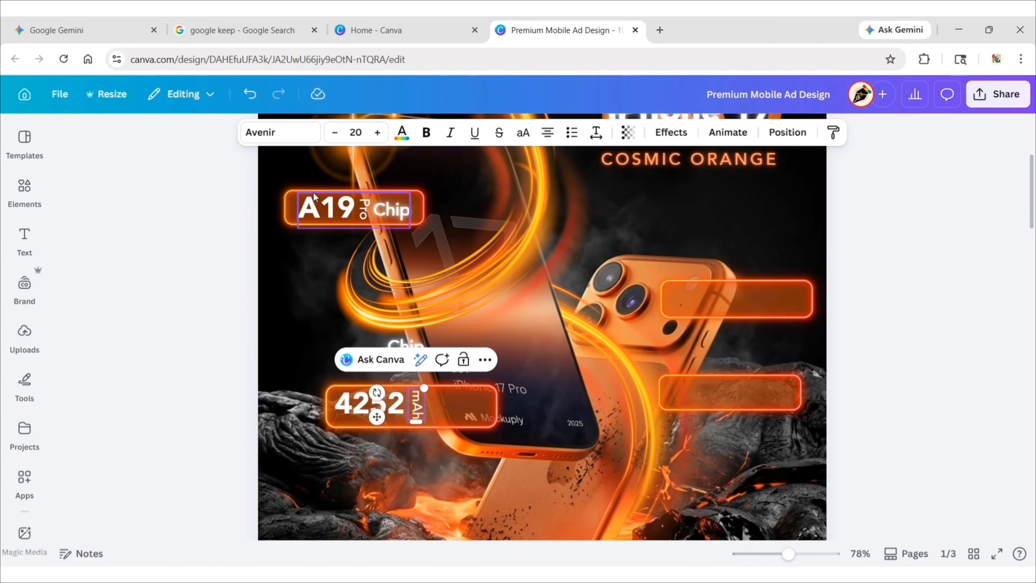
{"action": "left_click", "coordinate": [335, 132]}
{"action": "left_click", "coordinate": [335, 133]}
{"action": "left_click", "coordinate": [335, 134]}
{"action": "left_click", "coordinate": [421, 410]}
{"action": "left_click_drag", "start_coordinate": [421, 410], "coordinate": [414, 408]}
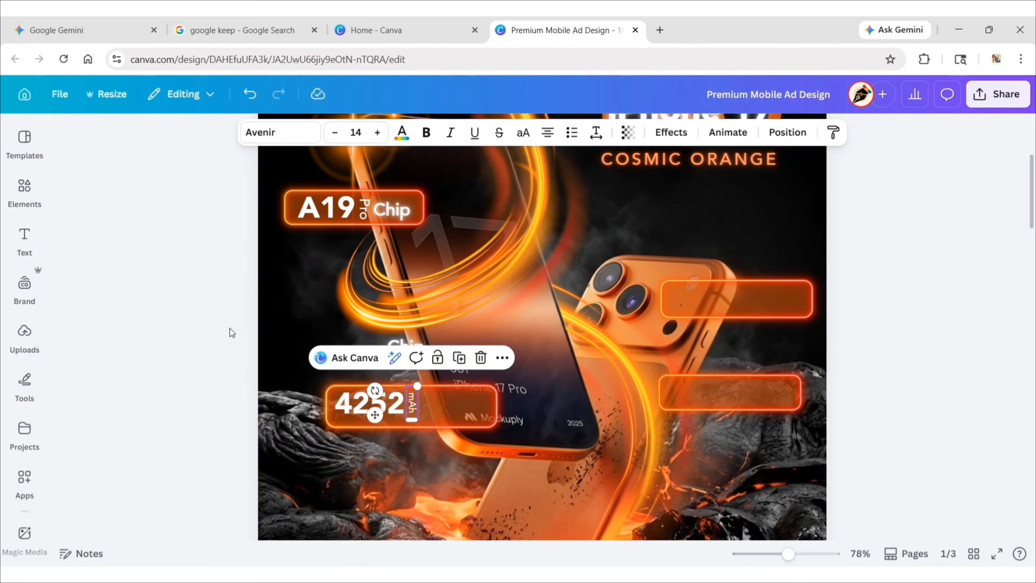
Move the copied Chip text into the lower-left button after mAh and change it to "Battery".
{"action": "left_click", "coordinate": [230, 328]}
{"action": "left_click", "coordinate": [414, 347]}
{"action": "double_click", "coordinate": [448, 406]}
{"action": "left_click_drag", "start_coordinate": [414, 347], "coordinate": [467, 443]}
{"action": "type", "text": "Battery"}
{"action": "left_click", "coordinate": [230, 325]}
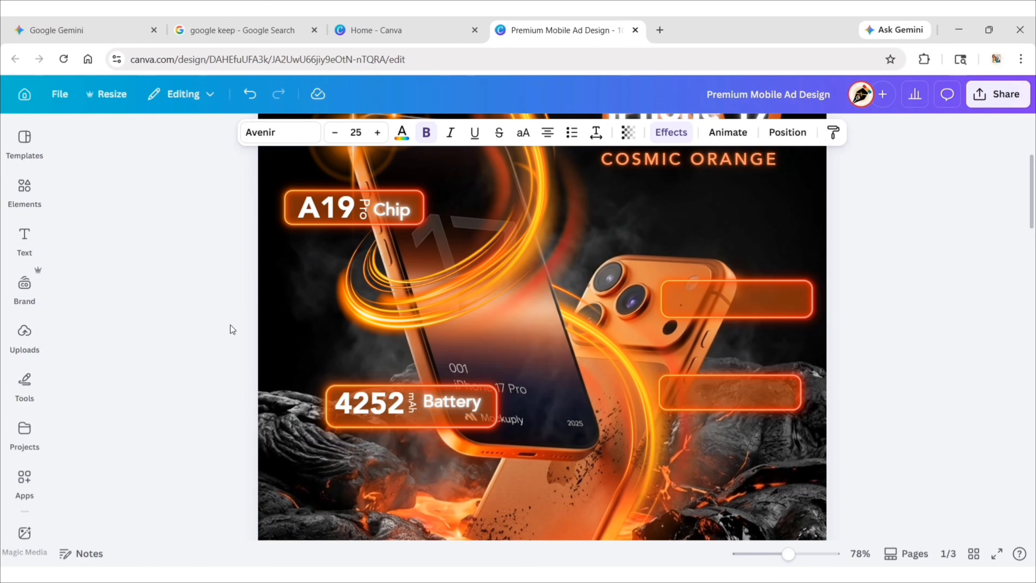
Align 4252, mAh and Battery with each other, group them and centre the group inside the lower-left button.
{"action": "left_click", "coordinate": [413, 401]}
{"action": "key", "text": "Right"}
{"action": "key", "text": "Right"}
{"action": "key", "text": "Right"}
{"action": "left_click", "coordinate": [440, 411]}
{"action": "key", "text": "Down"}
{"action": "key", "text": "Down"}
{"action": "key", "text": "Down"}
{"action": "key", "text": "Left"}
{"action": "left_click", "coordinate": [379, 404]}
{"action": "left_click", "coordinate": [413, 403], "text": "shift"}
{"action": "left_click", "coordinate": [435, 403], "text": "shift"}
{"action": "left_click_drag", "start_coordinate": [402, 399], "coordinate": [403, 403]}
{"action": "left_click", "coordinate": [220, 337]}
{"action": "left_click", "coordinate": [379, 404]}
{"action": "key", "text": "Down"}
{"action": "left_click", "coordinate": [214, 334]}
{"action": "left_click", "coordinate": [402, 406]}
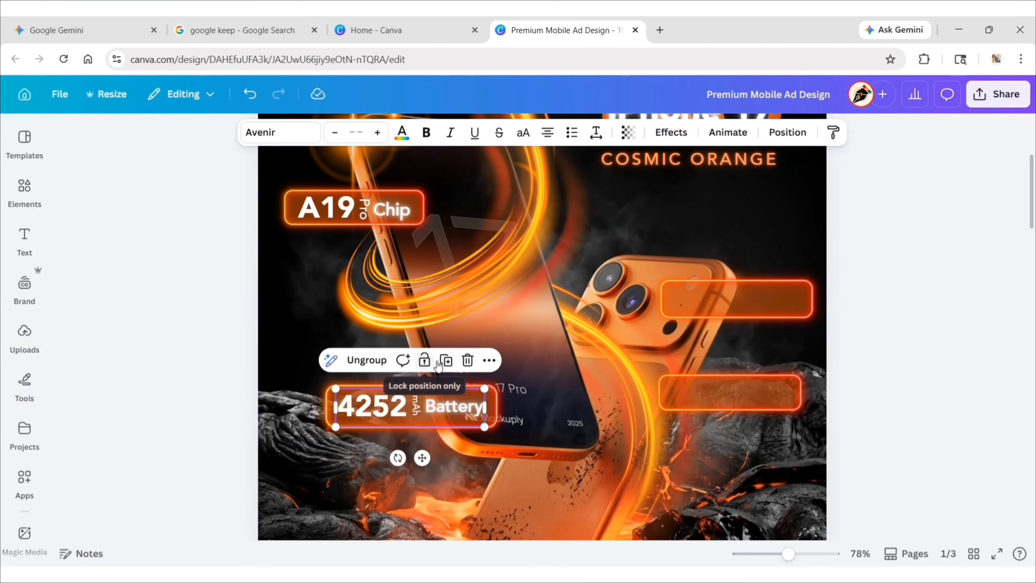
Duplicate the battery text group, place its number in the upper-right button and change it to "256".
{"action": "left_click", "coordinate": [444, 360]}
{"action": "left_click", "coordinate": [671, 241]}
{"action": "left_click_drag", "start_coordinate": [670, 241], "coordinate": [696, 302]}
{"action": "double_click", "coordinate": [701, 300]}
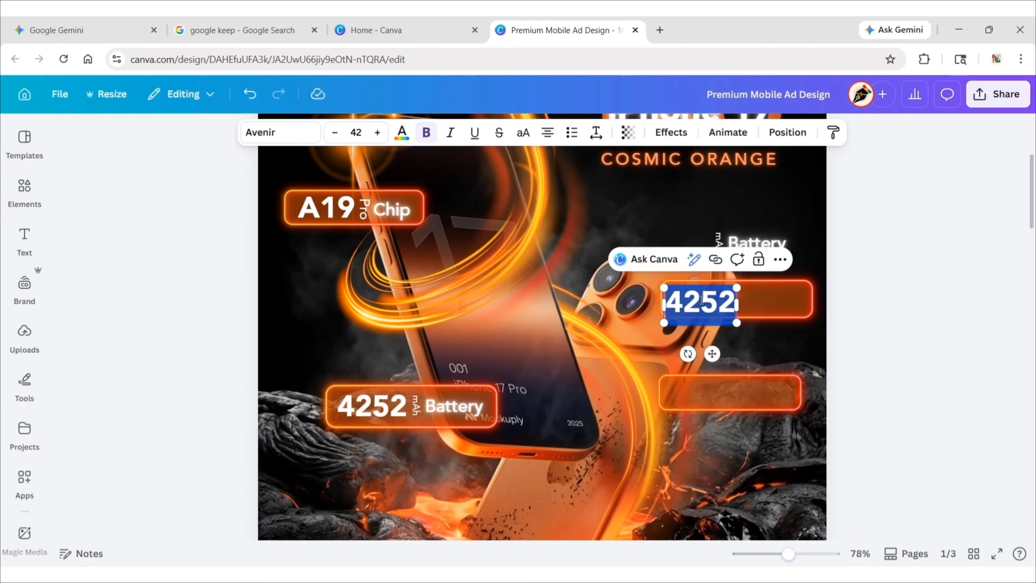
{"action": "type", "text": "256"}
{"action": "left_click", "coordinate": [850, 272]}
Change the copied vertical mAh text to "GB" at font size 22 and place it directly after 256.
{"action": "left_click_drag", "start_coordinate": [719, 240], "coordinate": [734, 308]}
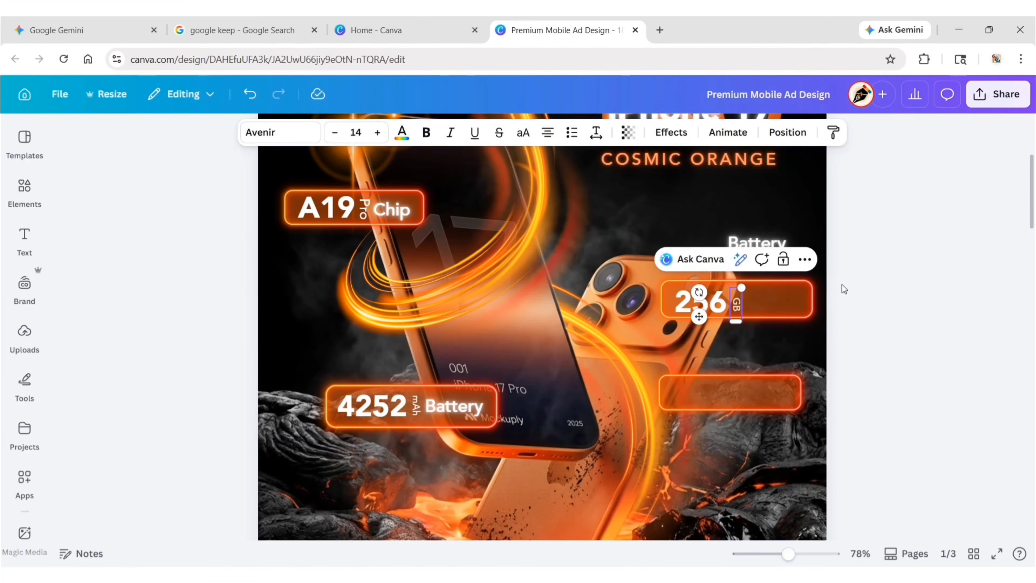
{"action": "left_click", "coordinate": [716, 300]}
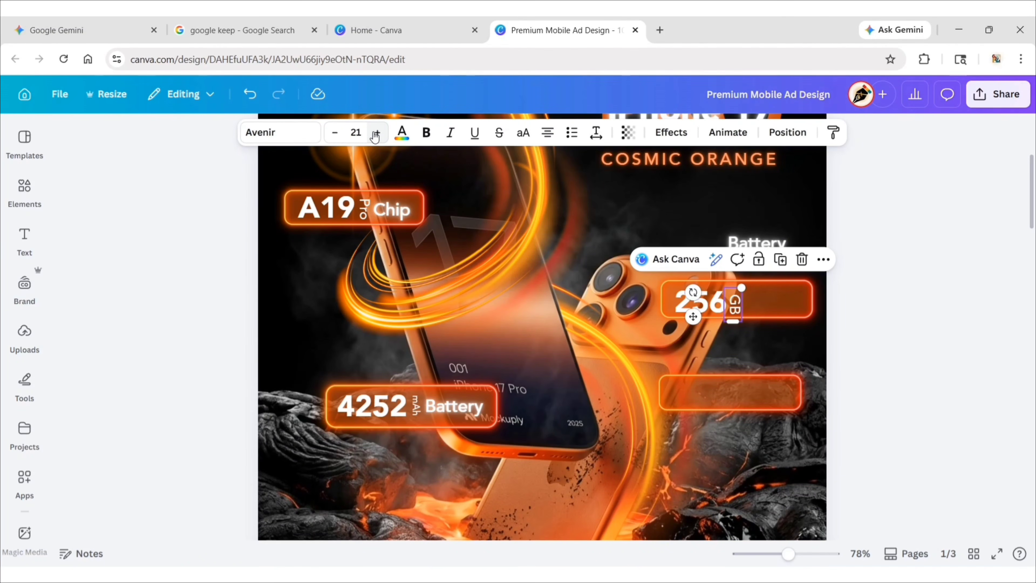
{"action": "left_click_drag", "start_coordinate": [737, 311], "coordinate": [740, 306]}
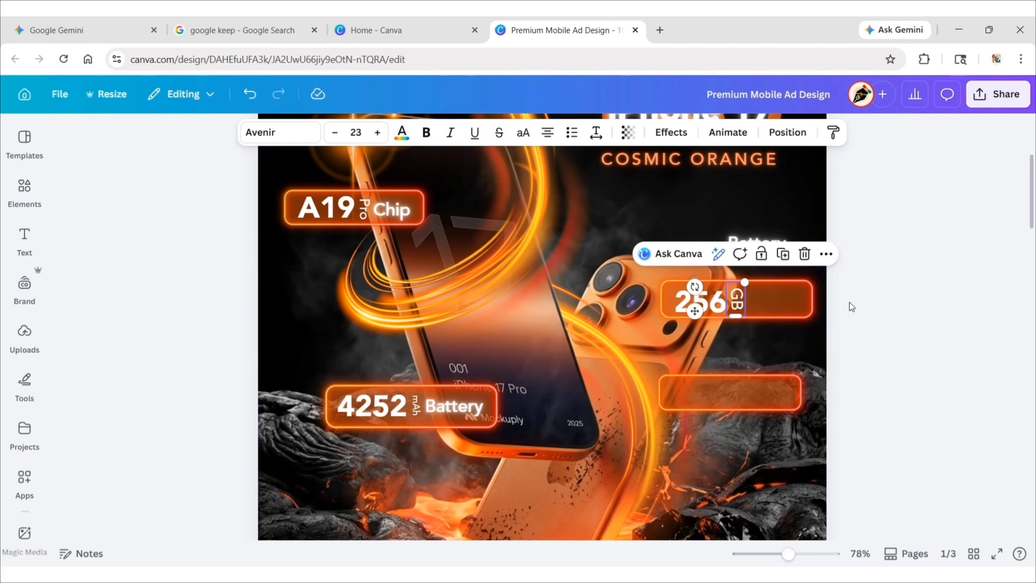
{"action": "left_click", "coordinate": [849, 302]}
{"action": "left_click", "coordinate": [738, 303]}
{"action": "key", "text": "Down"}
{"action": "key", "text": "Down"}
{"action": "key", "text": "Down"}
{"action": "left_click", "coordinate": [334, 133]}
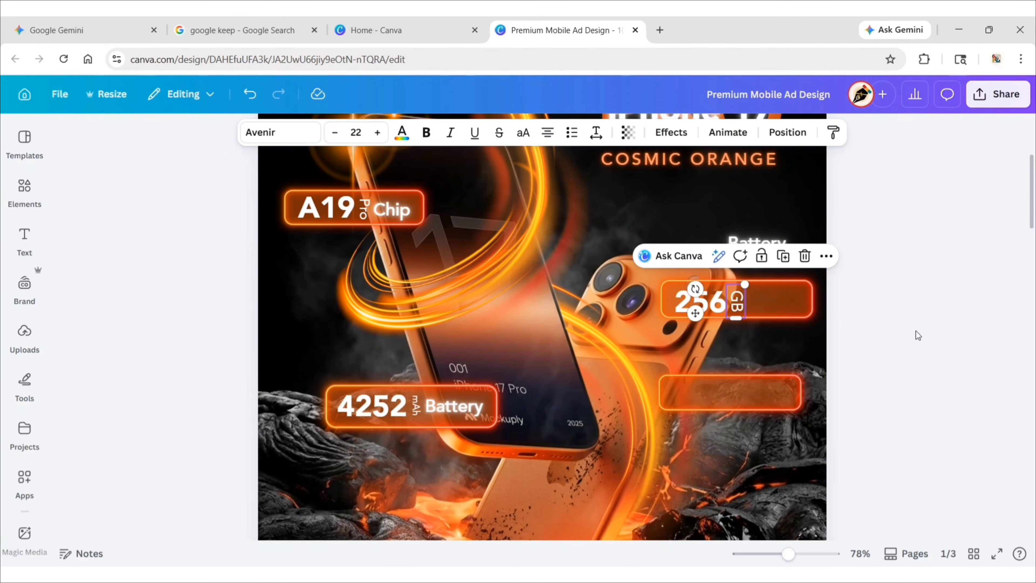
Move the copied Battery text after GB, change it to "Storage" and widen its box to fit one line.
{"action": "left_click", "coordinate": [915, 333]}
{"action": "left_click_drag", "start_coordinate": [758, 245], "coordinate": [778, 298]}
{"action": "double_click", "coordinate": [778, 299]}
{"action": "type", "text": "Storage"}
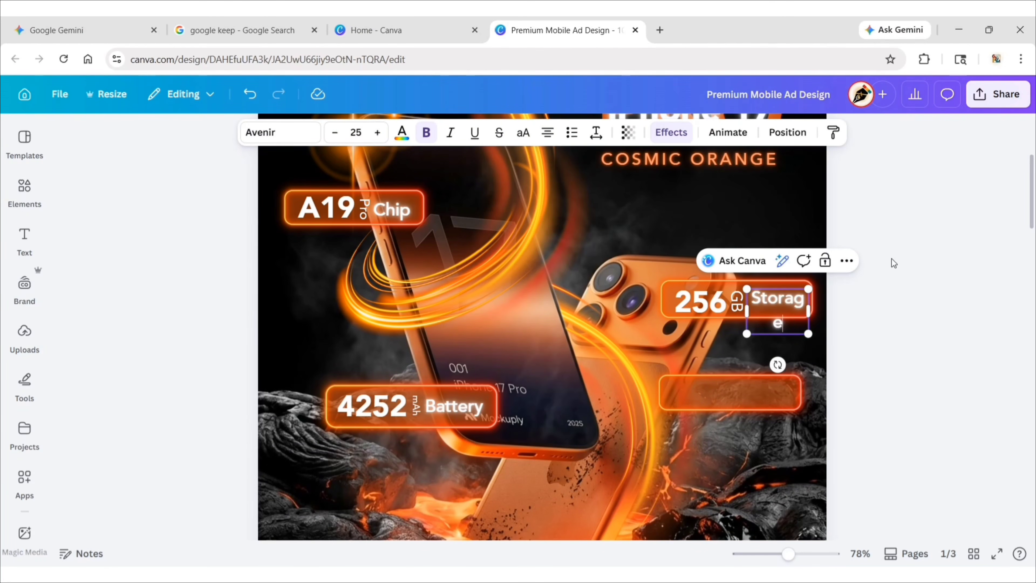
{"action": "left_click_drag", "start_coordinate": [789, 340], "coordinate": [788, 344]}
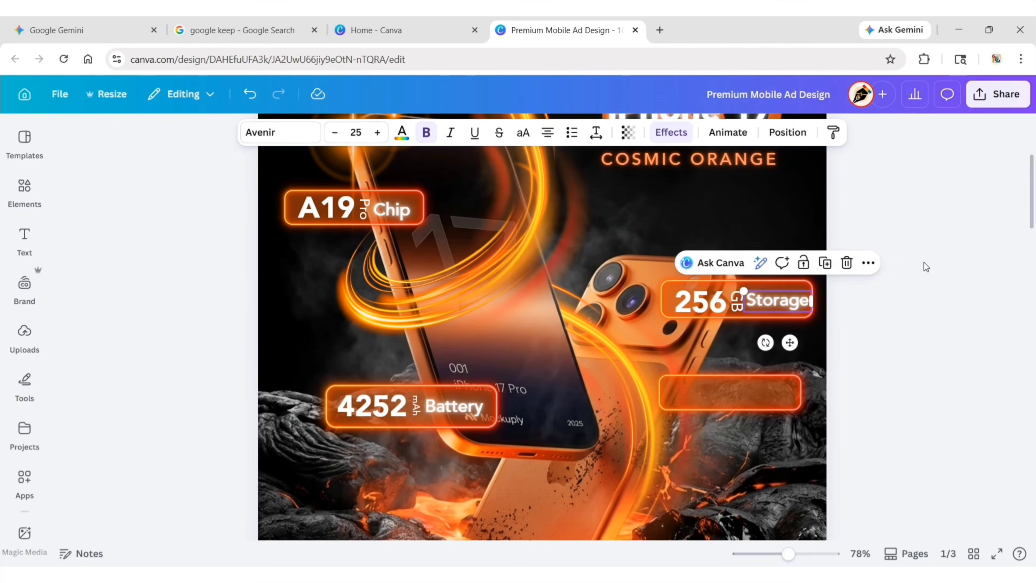
Group 256, GB and Storage and centre the group inside the upper-right button.
{"action": "left_click", "coordinate": [924, 262]}
{"action": "left_click", "coordinate": [748, 300]}
{"action": "left_click", "coordinate": [720, 311]}
{"action": "left_click", "coordinate": [734, 302], "text": "shift"}
{"action": "left_click", "coordinate": [766, 309], "text": "shift"}
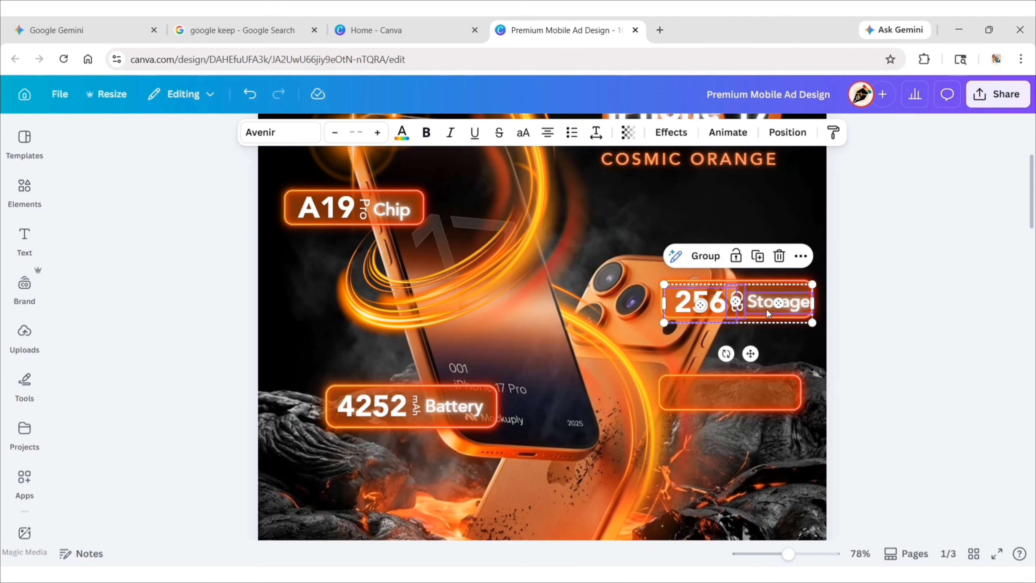
{"action": "left_click_drag", "start_coordinate": [796, 295], "coordinate": [791, 293]}
{"action": "left_click", "coordinate": [860, 265]}
{"action": "key", "text": "Left"}
{"action": "key", "text": "Left"}
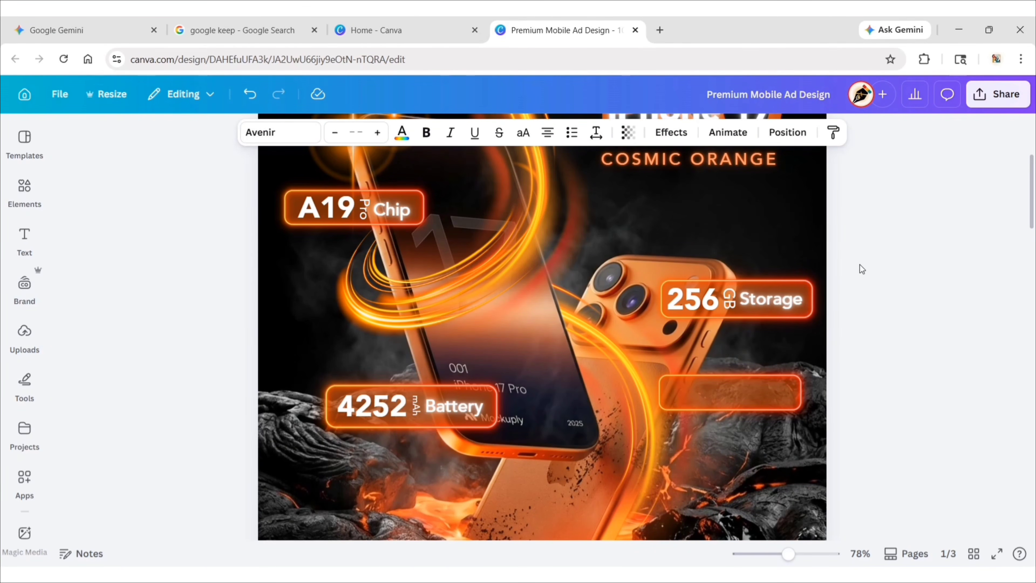
{"action": "key", "text": "ctrl+g"}
{"action": "left_click", "coordinate": [859, 264]}
{"action": "left_click", "coordinate": [747, 290]}
{"action": "left_click", "coordinate": [857, 285]}
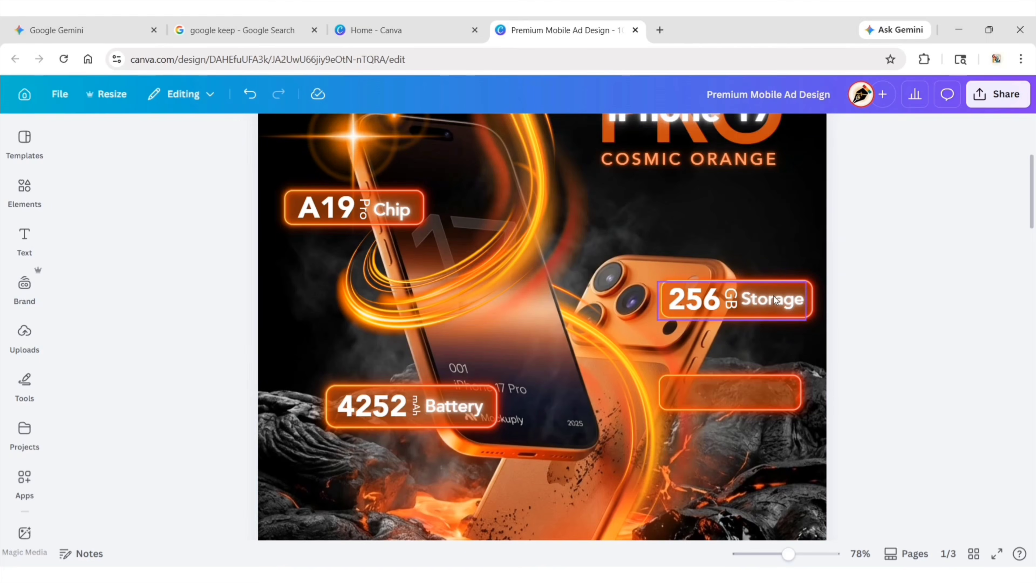
Copy the storage text group, place its number in the lower-right button and change it to "48".
{"action": "key", "text": "ctrl+v"}
{"action": "left_click_drag", "start_coordinate": [757, 308], "coordinate": [696, 392]}
{"action": "key", "text": "ctrl+shift+g"}
{"action": "left_click", "coordinate": [856, 347]}
{"action": "double_click", "coordinate": [695, 393]}
{"action": "type", "text": "48"}
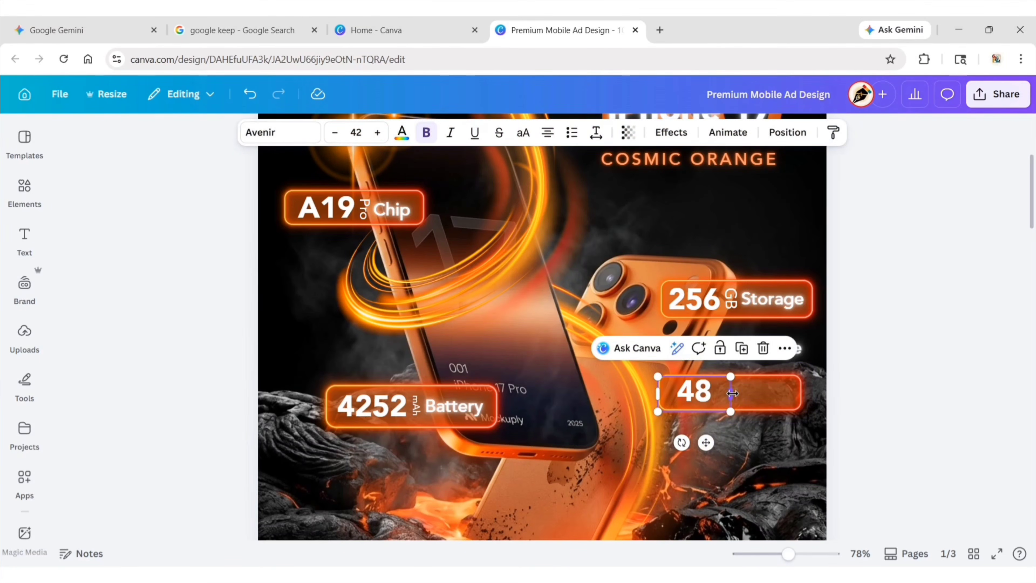
Change the copied vertical GB text to "MP" at font size 20 and place it directly after 48.
{"action": "left_click", "coordinate": [854, 343]}
{"action": "left_click", "coordinate": [731, 348]}
{"action": "left_click_drag", "start_coordinate": [731, 348], "coordinate": [710, 393]}
{"action": "type", "text": "MP"}
{"action": "left_click", "coordinate": [336, 134]}
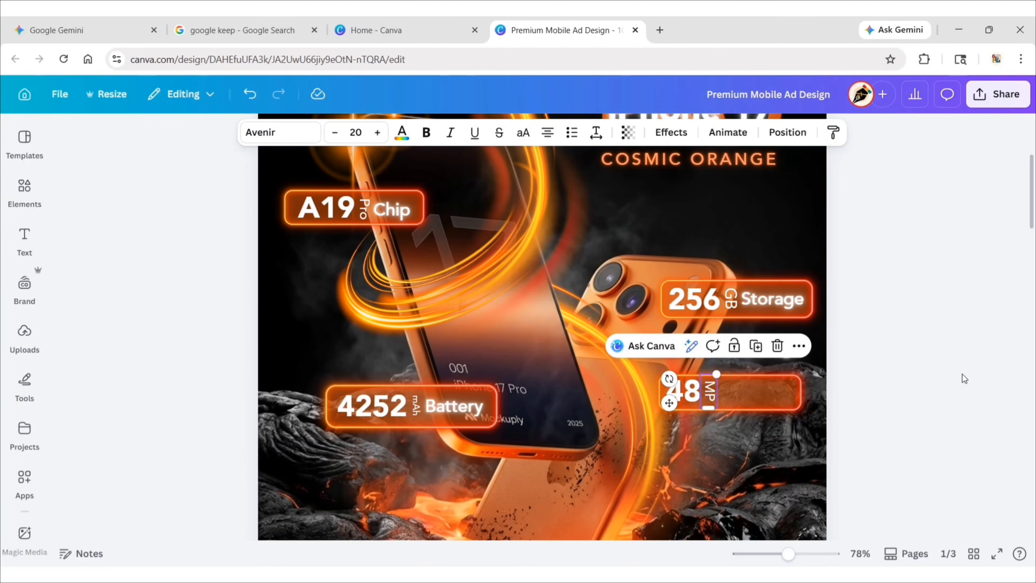
Change the copied Storage text in the lower-right button to "Camera" and place it directly after MP.
{"action": "double_click", "coordinate": [759, 392]}
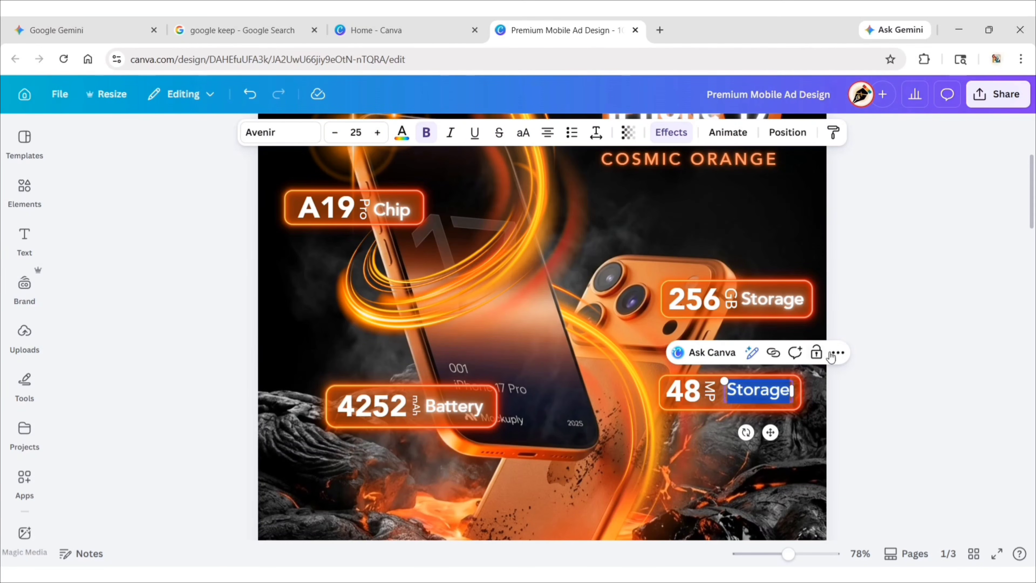
{"action": "type", "text": "Camera"}
{"action": "left_click", "coordinate": [858, 322]}
{"action": "left_click_drag", "start_coordinate": [760, 392], "coordinate": [753, 392]}
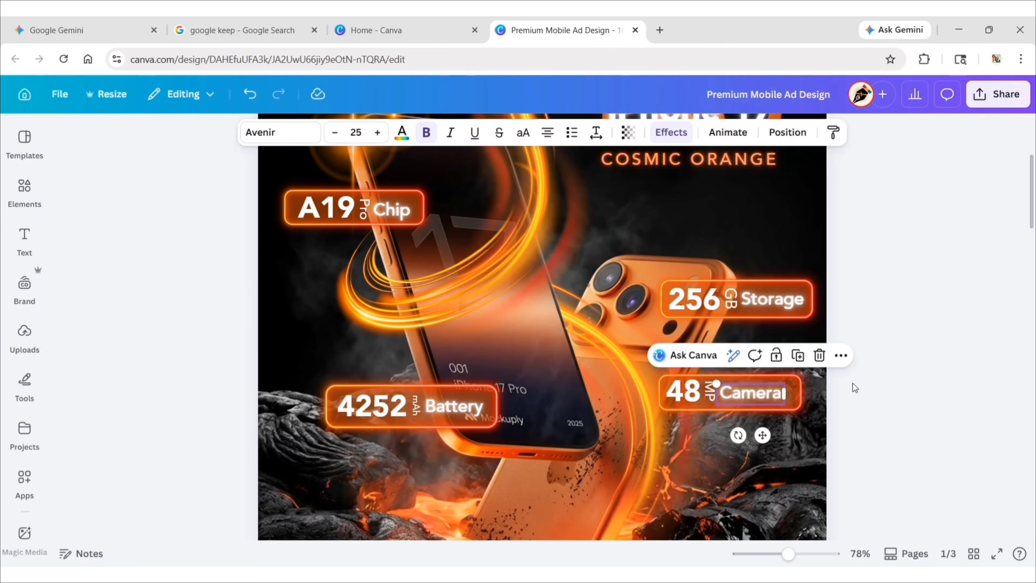
Group 48, MP and Camera and centre the group inside the lower-right button.
{"action": "left_click", "coordinate": [707, 394]}
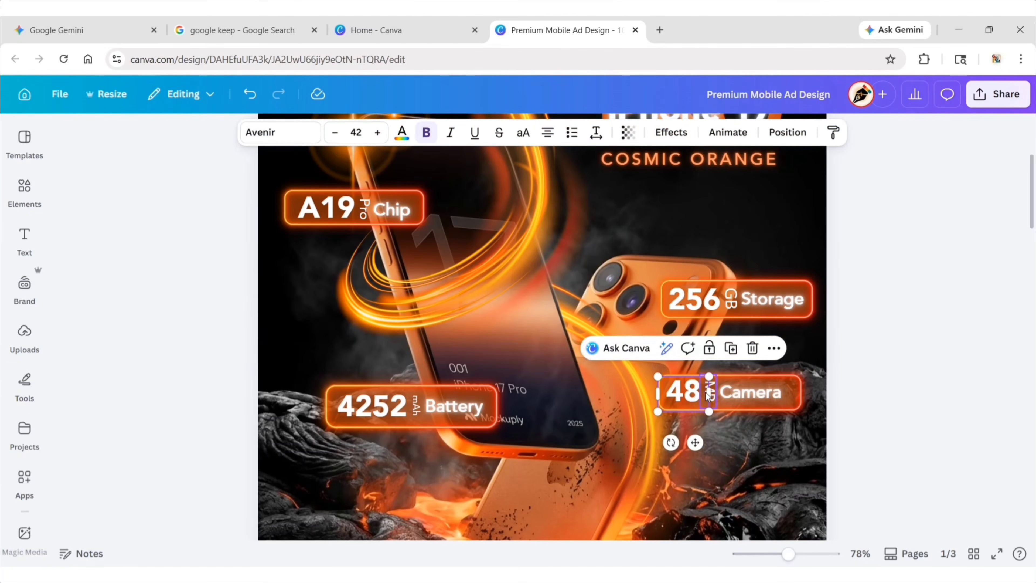
{"action": "left_click", "coordinate": [707, 394], "text": "shift"}
{"action": "left_click", "coordinate": [730, 394], "text": "shift"}
{"action": "key", "text": "ctrl+g"}
{"action": "left_click_drag", "start_coordinate": [730, 394], "coordinate": [739, 396]}
{"action": "key", "text": "Up"}
{"action": "key", "text": "Up"}
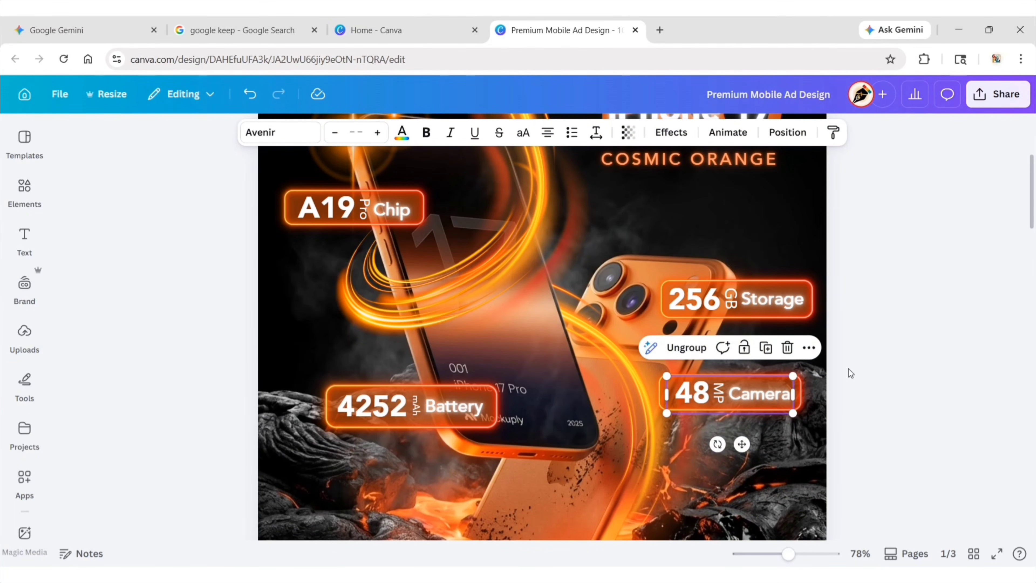
{"action": "left_click", "coordinate": [848, 368]}
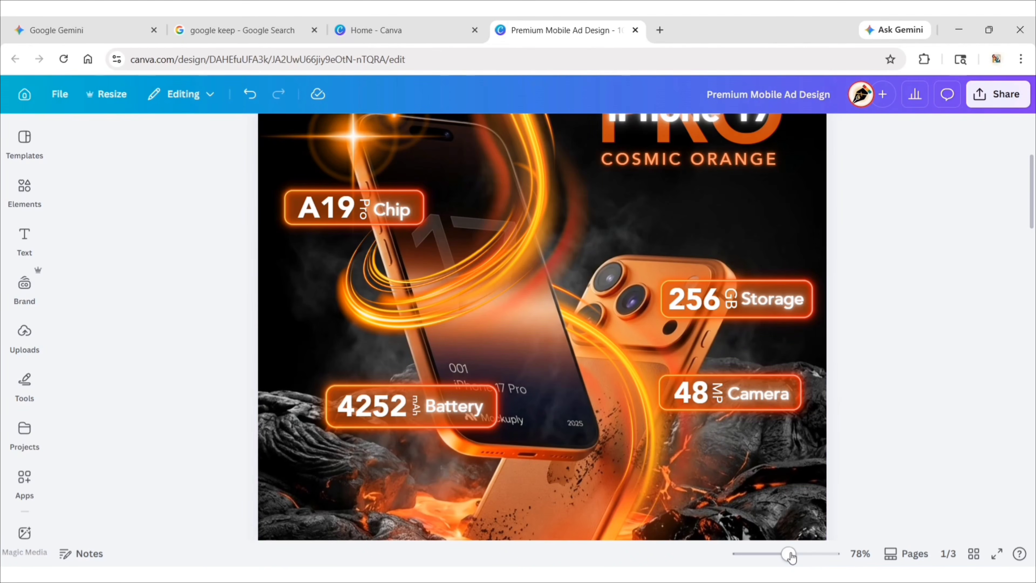
Add a heading to the ad page with the text "Unleash".
{"action": "left_click_drag", "start_coordinate": [790, 556], "coordinate": [771, 555]}
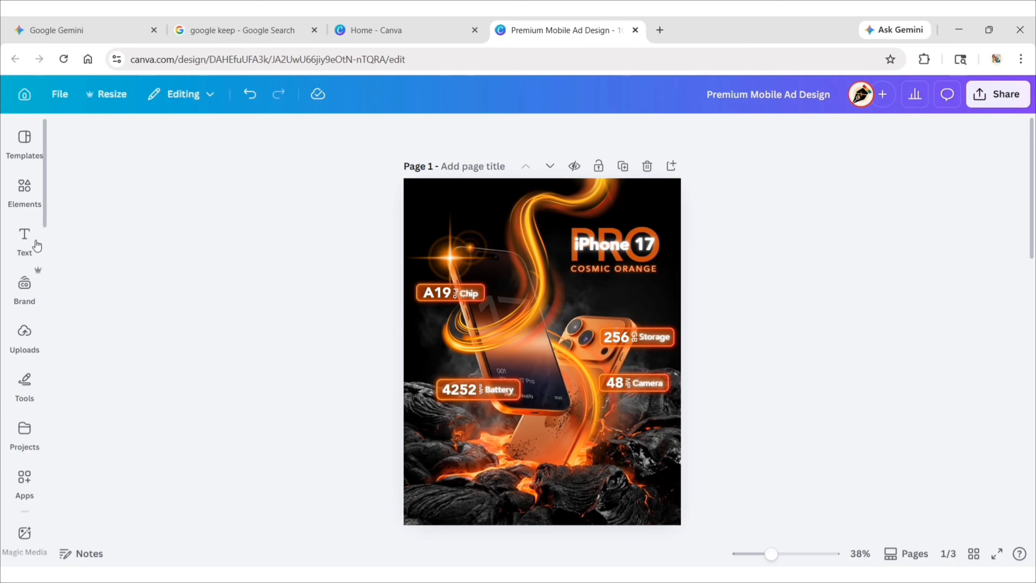
{"action": "left_click", "coordinate": [26, 239]}
{"action": "left_click", "coordinate": [160, 294]}
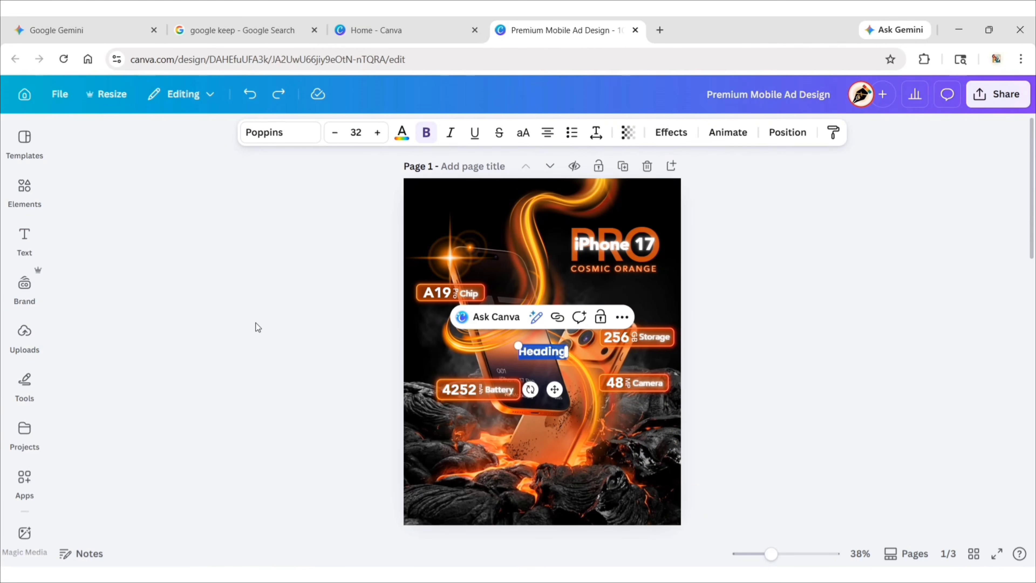
{"action": "type", "text": "Ur"}
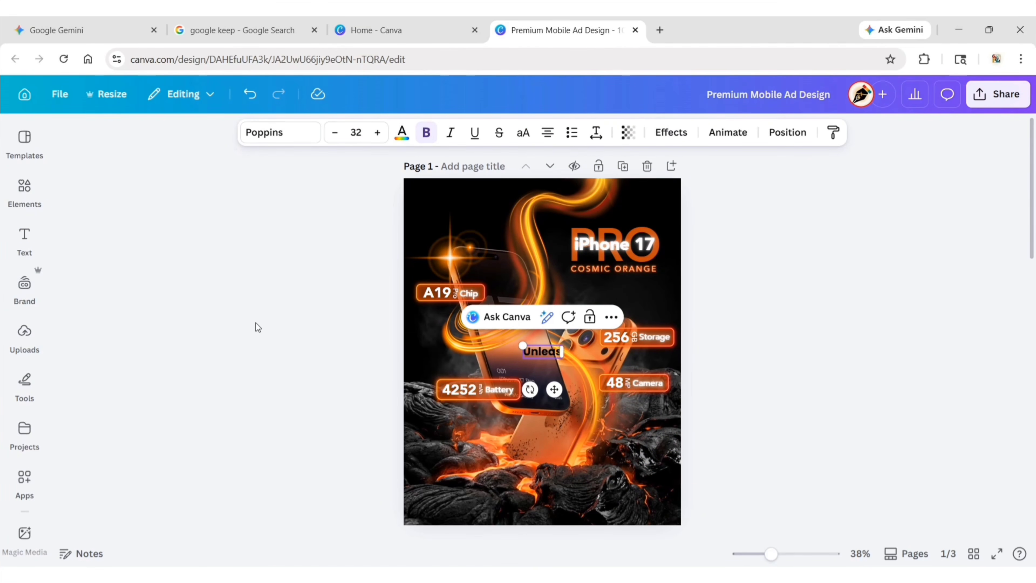
Duplicate the Unleash heading, place the copy directly below it and change the copy to "The Heat".
{"action": "left_click", "coordinate": [590, 317]}
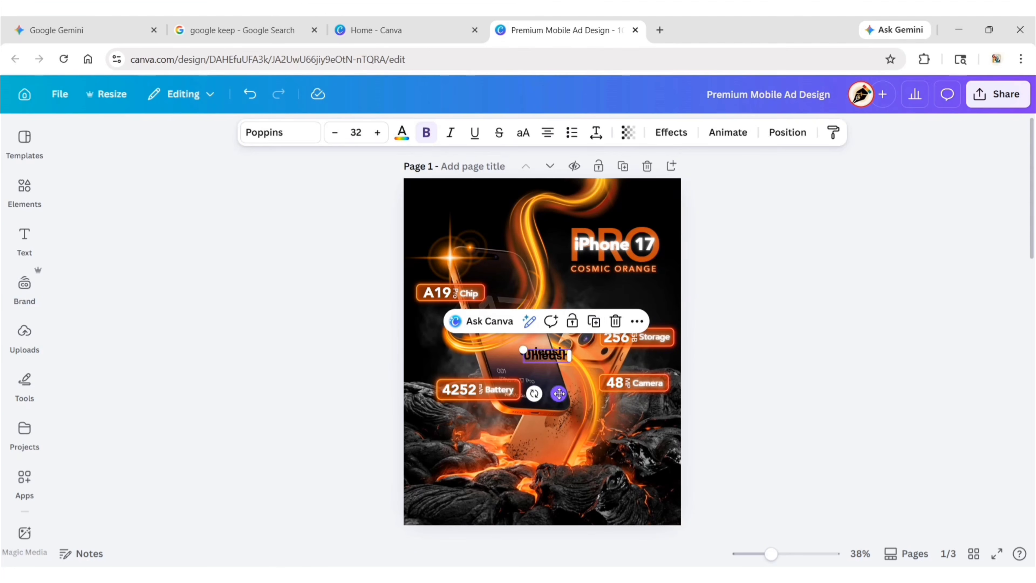
{"action": "left_click_drag", "start_coordinate": [558, 393], "coordinate": [553, 403]}
{"action": "double_click", "coordinate": [541, 364]}
{"action": "type", "text": "The Heat"}
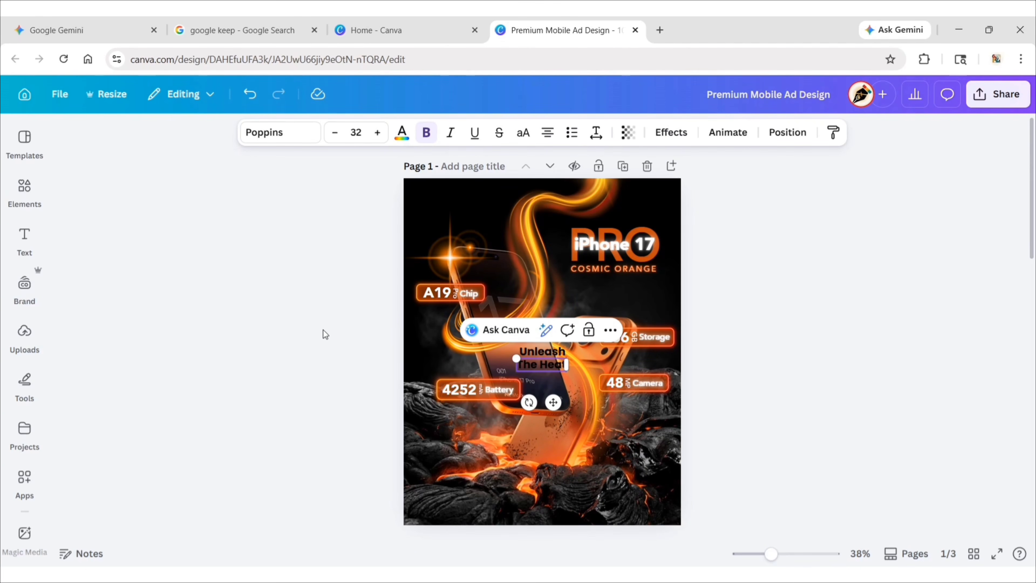
Apply the Hyperwave One font to the Unleash and The Heat headings.
{"action": "left_click", "coordinate": [543, 351]}
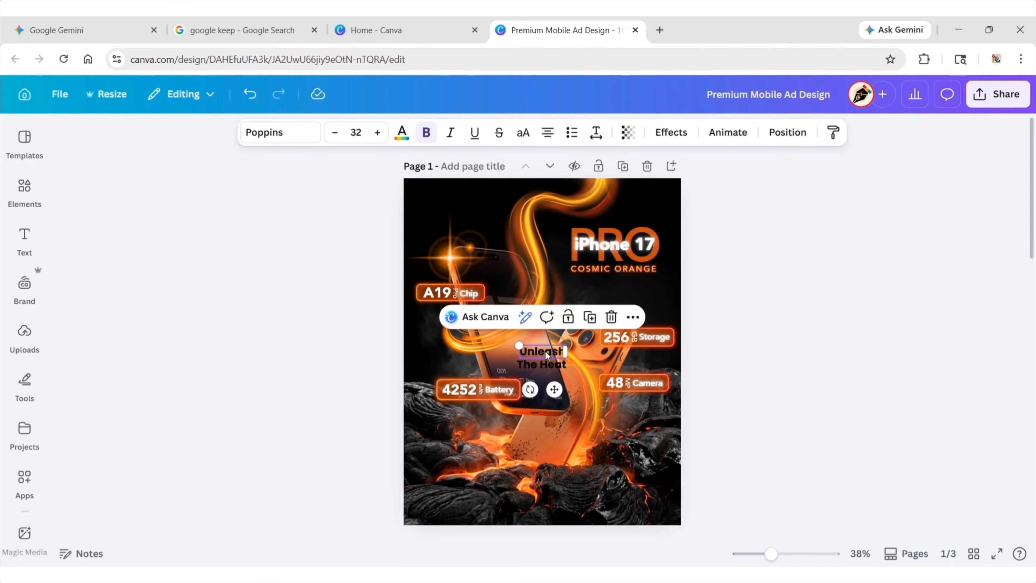
{"action": "left_click", "coordinate": [276, 133]}
{"action": "left_click", "coordinate": [163, 235]}
{"action": "type", "text": "Hyperwave One"}
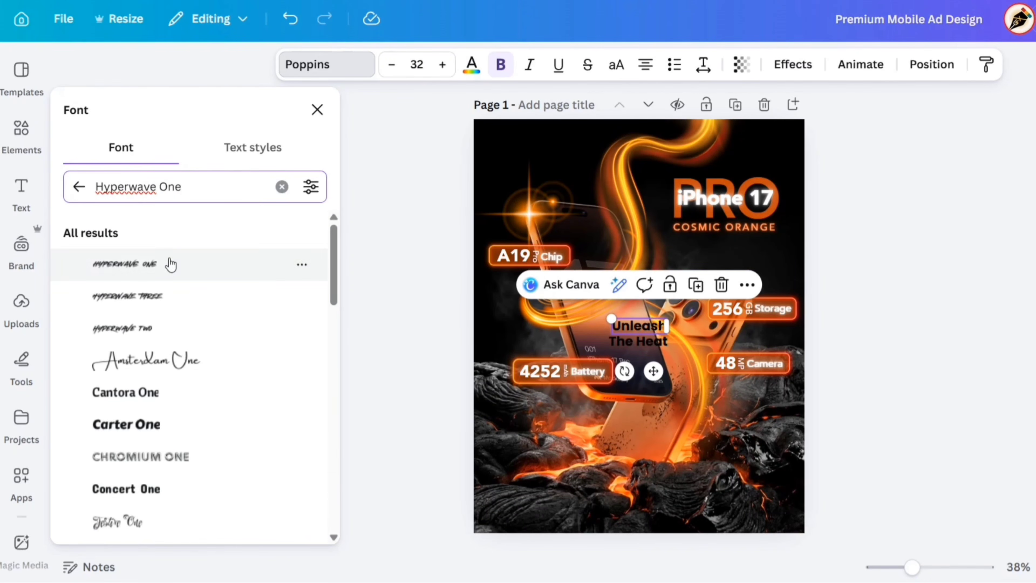
{"action": "left_click", "coordinate": [171, 264]}
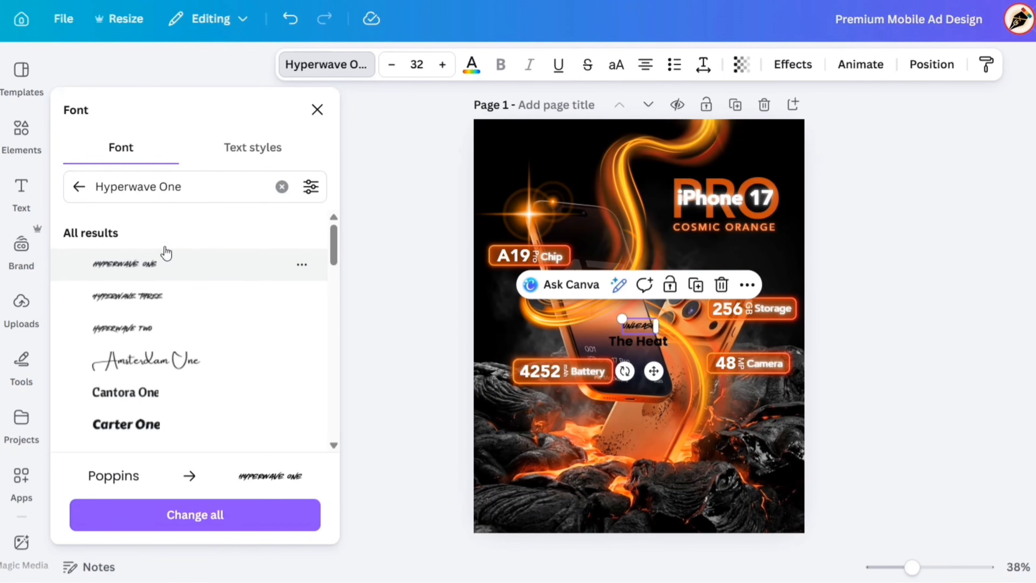
{"action": "left_click", "coordinate": [317, 110]}
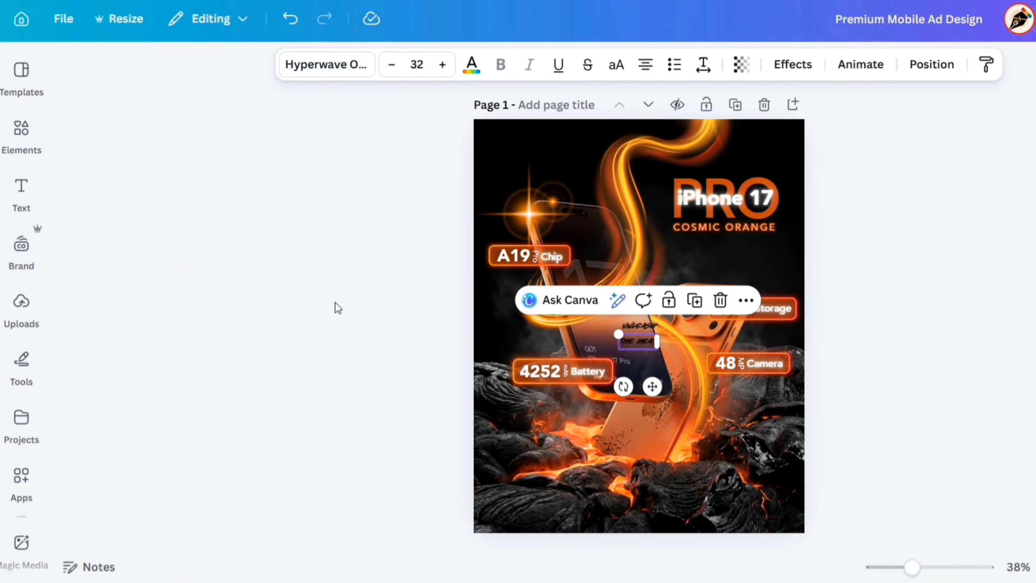
{"action": "left_click", "coordinate": [335, 302]}
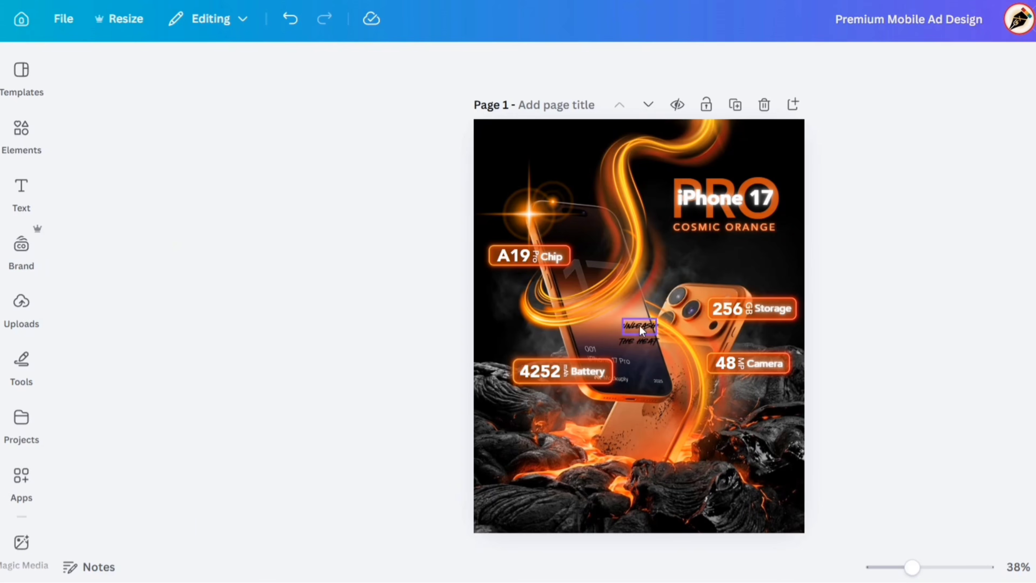
Set the Unleash and The Heat headings to size 88 and colour both with the document's orange.
{"action": "left_click", "coordinate": [640, 325]}
{"action": "left_click", "coordinate": [645, 342], "text": "shift"}
{"action": "left_click", "coordinate": [416, 64]}
{"action": "type", "text": "88"}
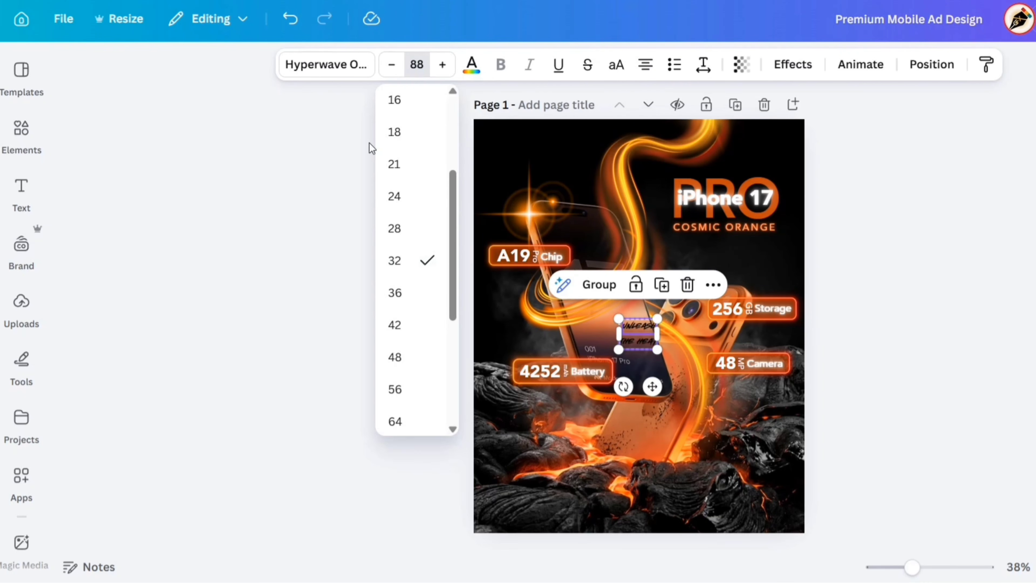
{"action": "key", "text": "Return"}
{"action": "left_click", "coordinate": [471, 64]}
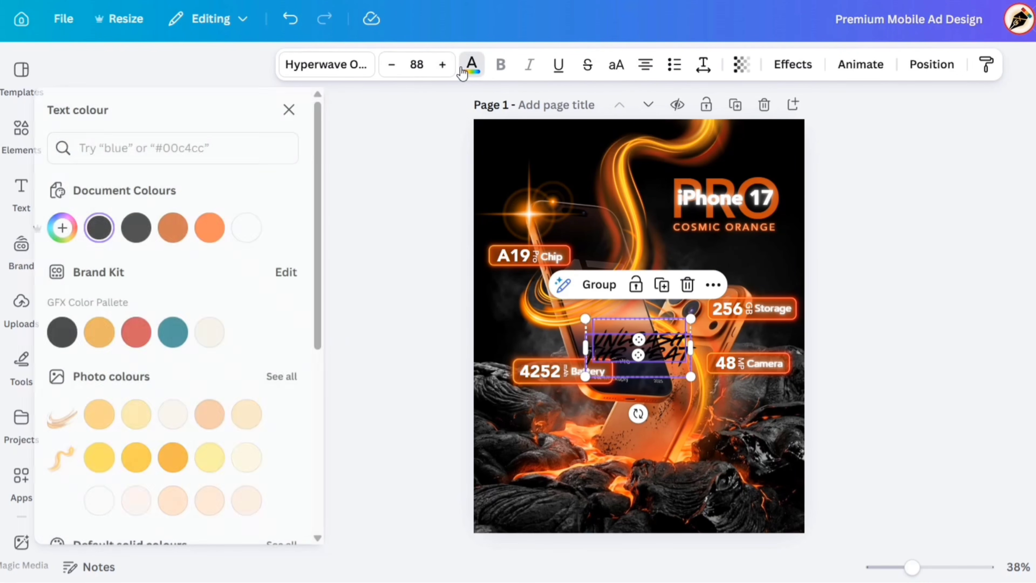
{"action": "left_click", "coordinate": [234, 213]}
{"action": "left_click", "coordinate": [304, 109]}
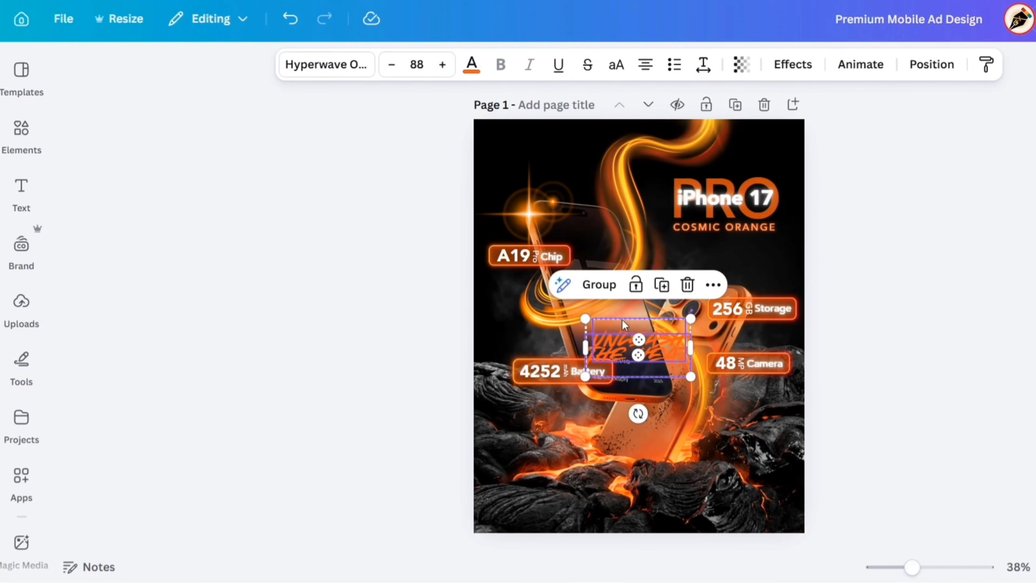
Move the Unleash and The Heat headings together into the page's upper-left corner, above the phone's lens flare.
{"action": "left_click_drag", "start_coordinate": [663, 352], "coordinate": [549, 172]}
{"action": "left_click", "coordinate": [412, 174]}
{"action": "left_click", "coordinate": [548, 166]}
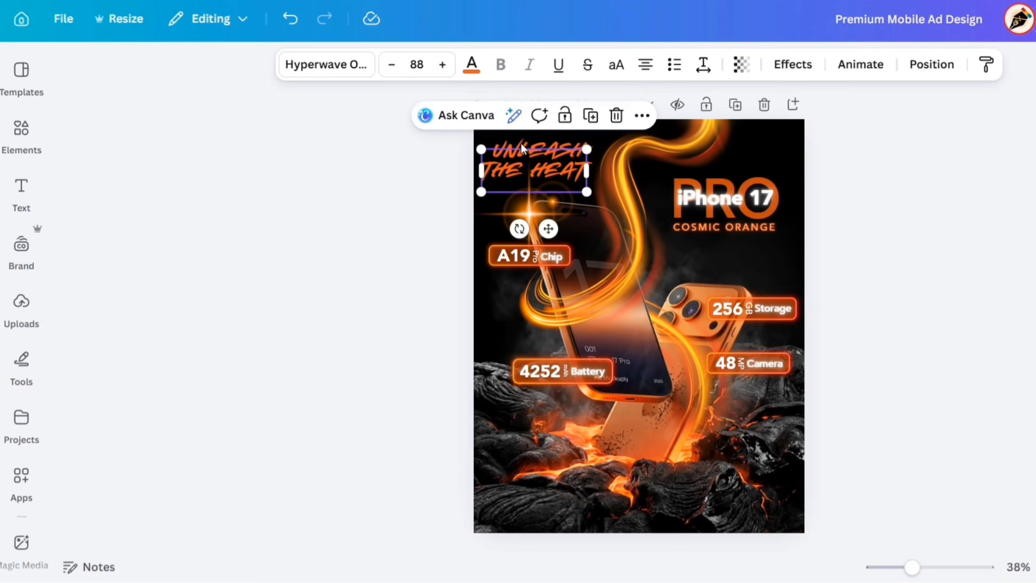
Increase the letter spacing of the Unleash heading to about 62.
{"action": "left_click", "coordinate": [537, 144]}
{"action": "left_click", "coordinate": [703, 65]}
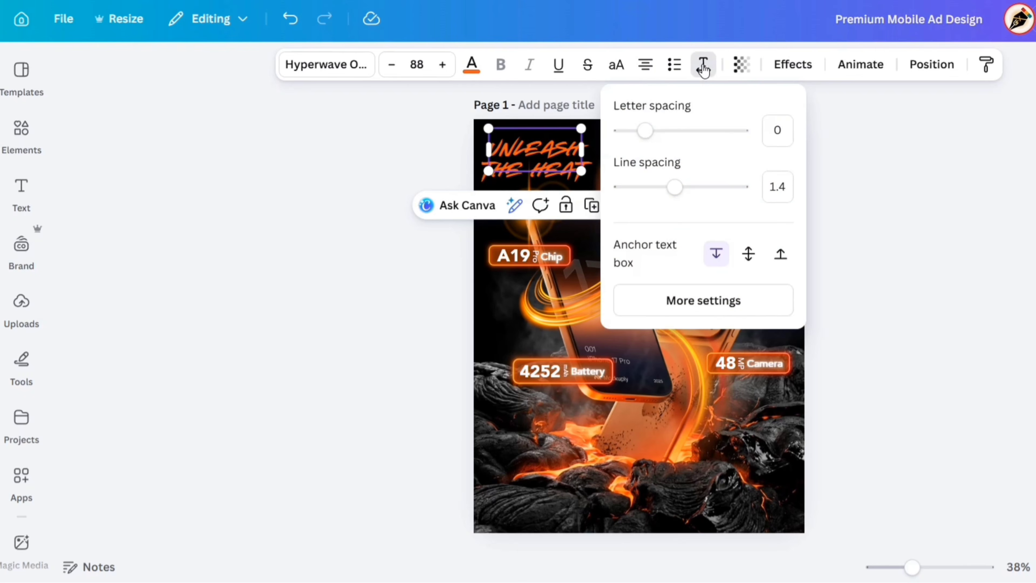
{"action": "left_click_drag", "start_coordinate": [649, 140], "coordinate": [653, 136]}
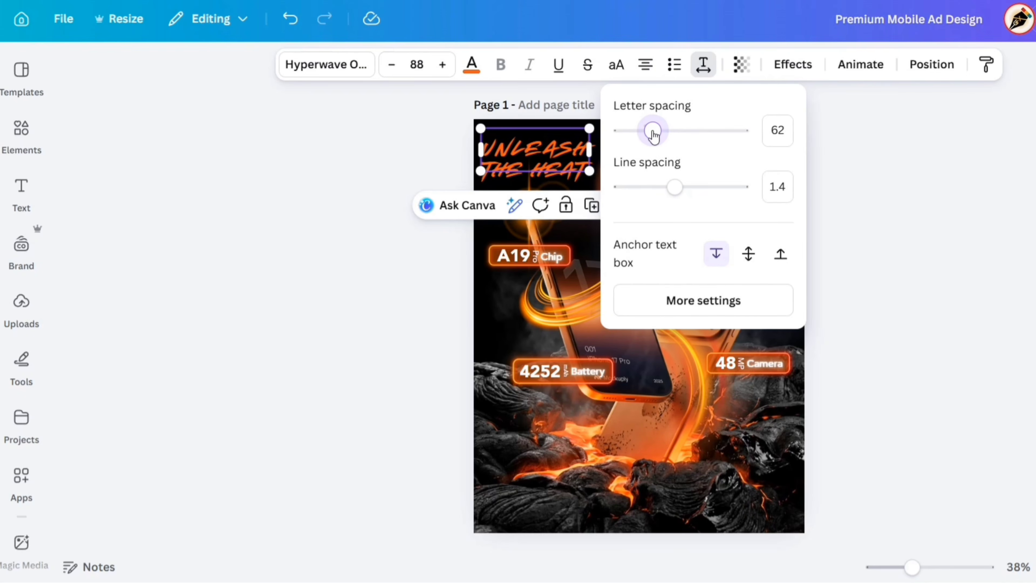
{"action": "left_click", "coordinate": [409, 166]}
{"action": "left_click", "coordinate": [409, 166]}
Apply the Neon text effect to both the Unleash and The Heat headings.
{"action": "left_click", "coordinate": [532, 143]}
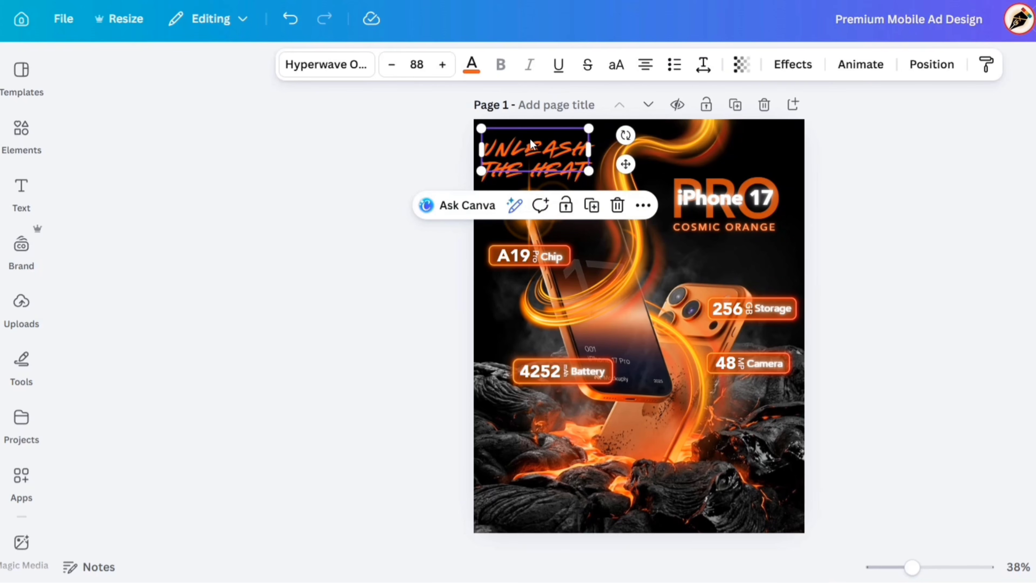
{"action": "left_click", "coordinate": [550, 178], "text": "shift"}
{"action": "left_click", "coordinate": [793, 64]}
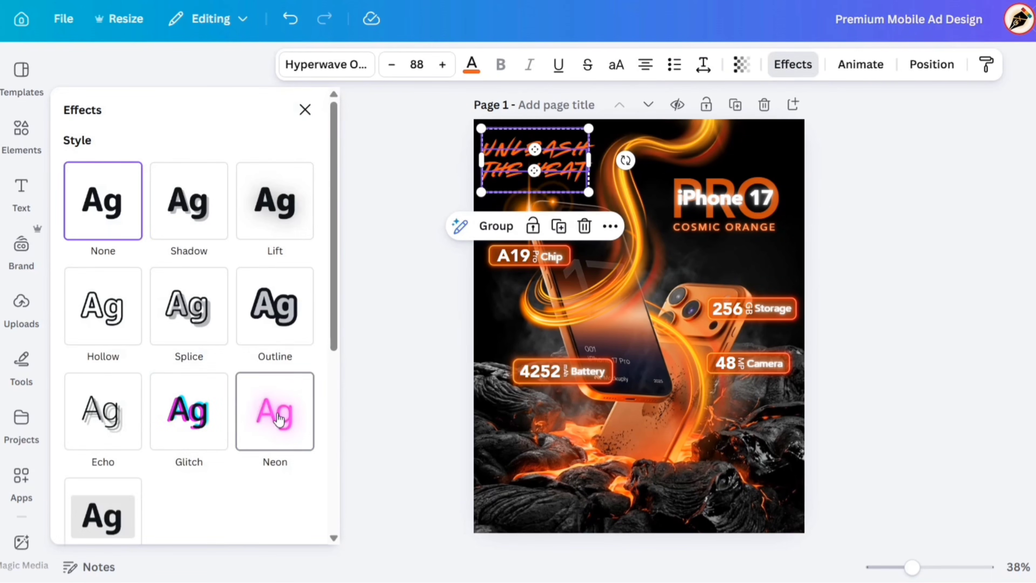
{"action": "left_click", "coordinate": [273, 412]}
{"action": "left_click", "coordinate": [303, 108]}
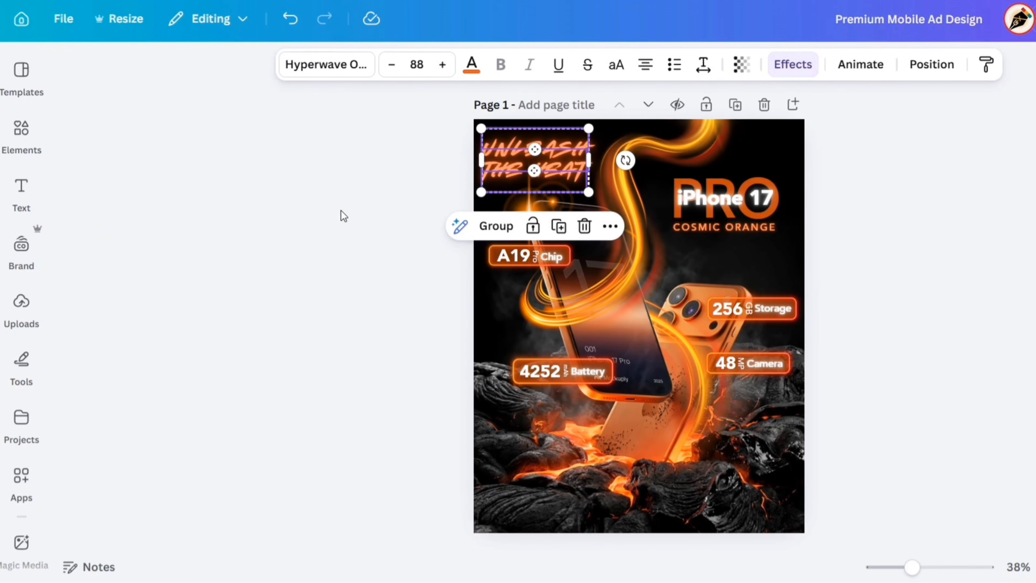
Lower the transparency value of the Unleash and The Heat headings to 21.
{"action": "left_click", "coordinate": [738, 71]}
{"action": "left_click_drag", "start_coordinate": [778, 136], "coordinate": [693, 152]}
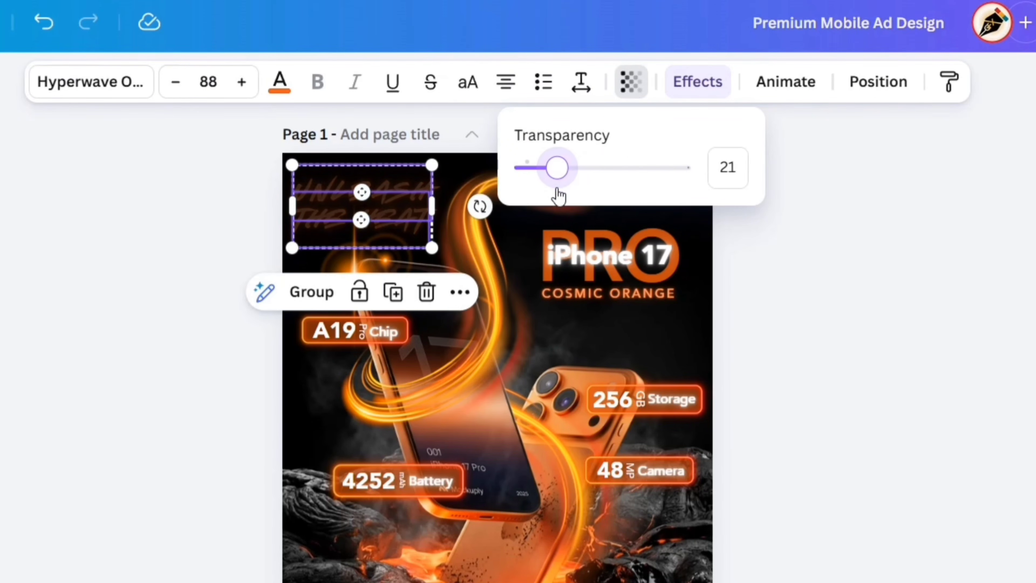
{"action": "left_click", "coordinate": [189, 218]}
{"action": "left_click", "coordinate": [189, 219]}
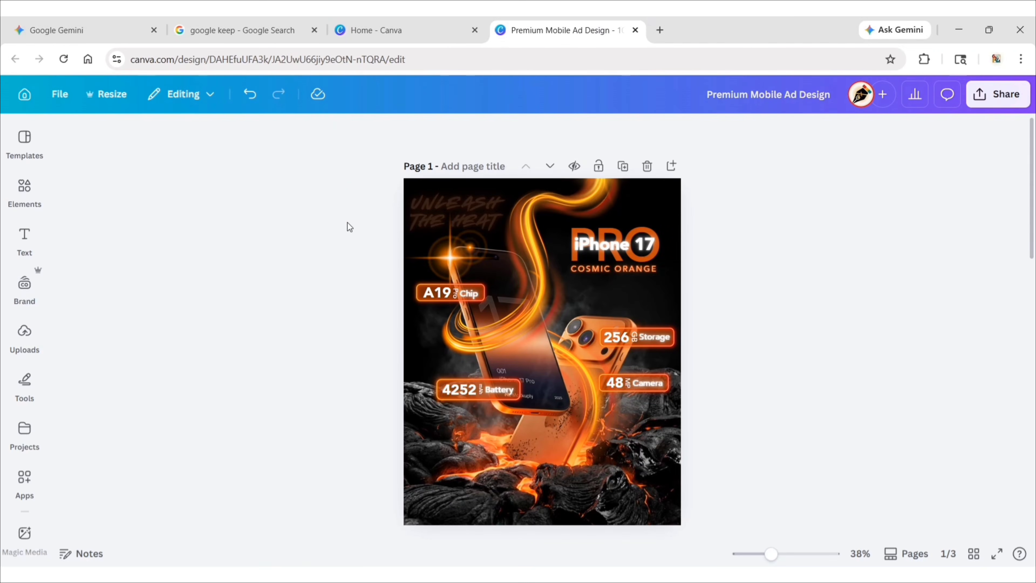
Shift both faded headings slightly upwards and to the right within the page's upper-left corner.
{"action": "left_click", "coordinate": [305, 222]}
{"action": "left_click_drag", "start_coordinate": [480, 216], "coordinate": [479, 210]}
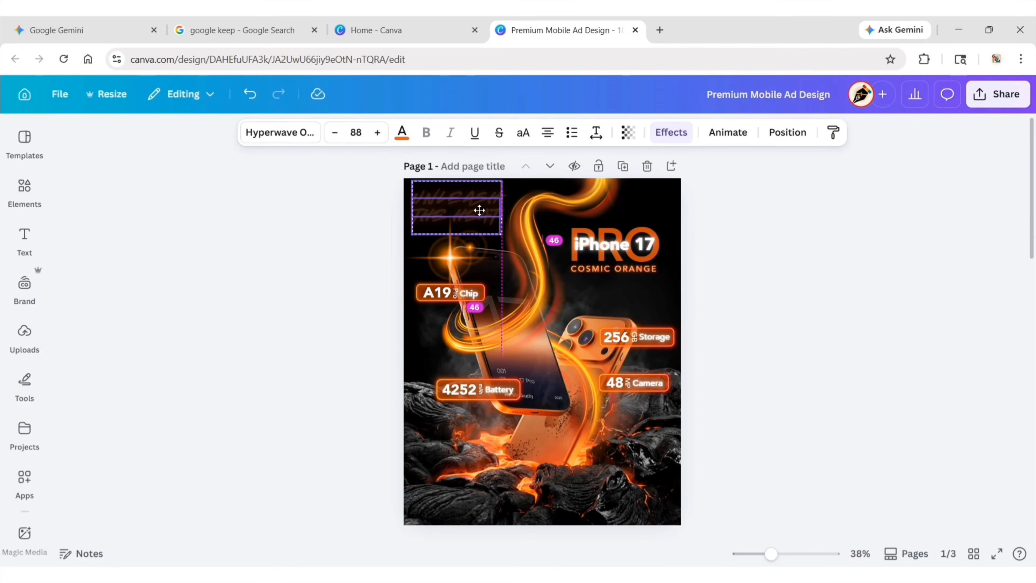
{"action": "left_click", "coordinate": [341, 226]}
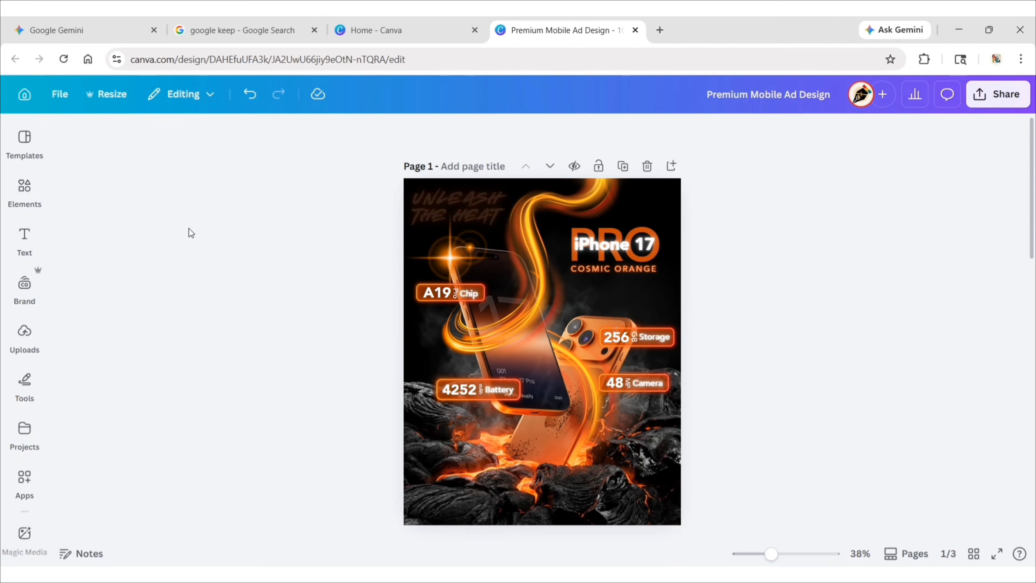
Add a body text box and paste in the copied iPhone 17 Pro Cosmic Orange description.
{"action": "left_click", "coordinate": [24, 240]}
{"action": "left_click", "coordinate": [145, 380]}
{"action": "left_click", "coordinate": [289, 345]}
{"action": "double_click", "coordinate": [543, 352]}
{"action": "type", "text": "Pro stuns in a bold Cosmic Orange finish that instantly stands out. From its blend of power, style, and next-level camera innovation."}
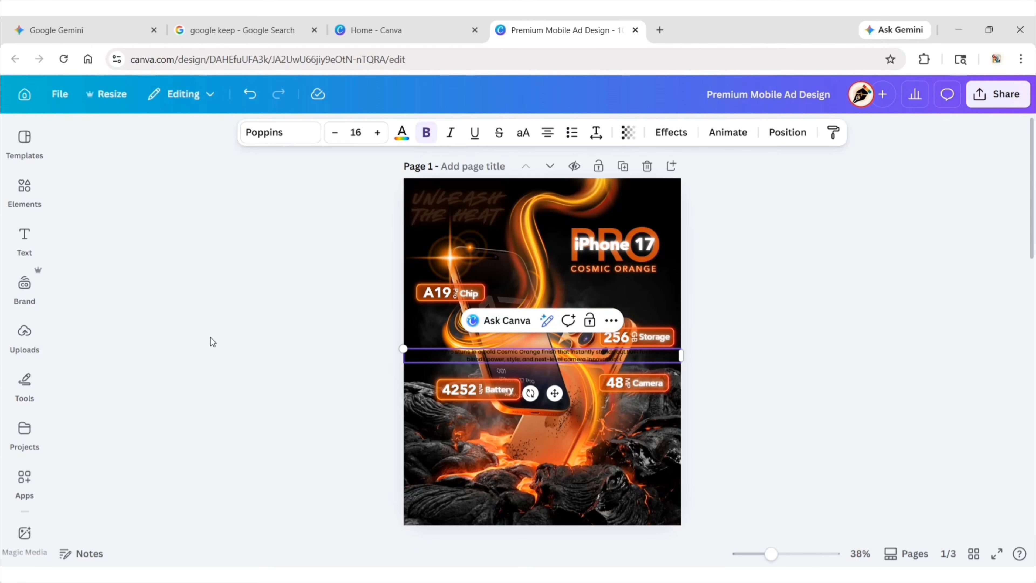
Set the description paragraph's font to Avenir Light.
{"action": "left_click", "coordinate": [278, 132]}
{"action": "left_click", "coordinate": [102, 328]}
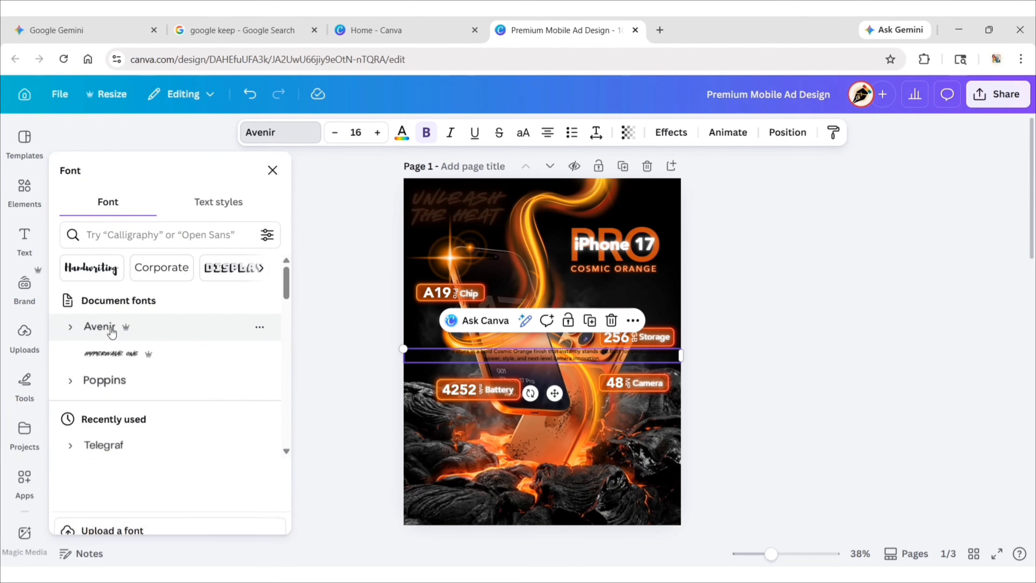
{"action": "left_click", "coordinate": [76, 328]}
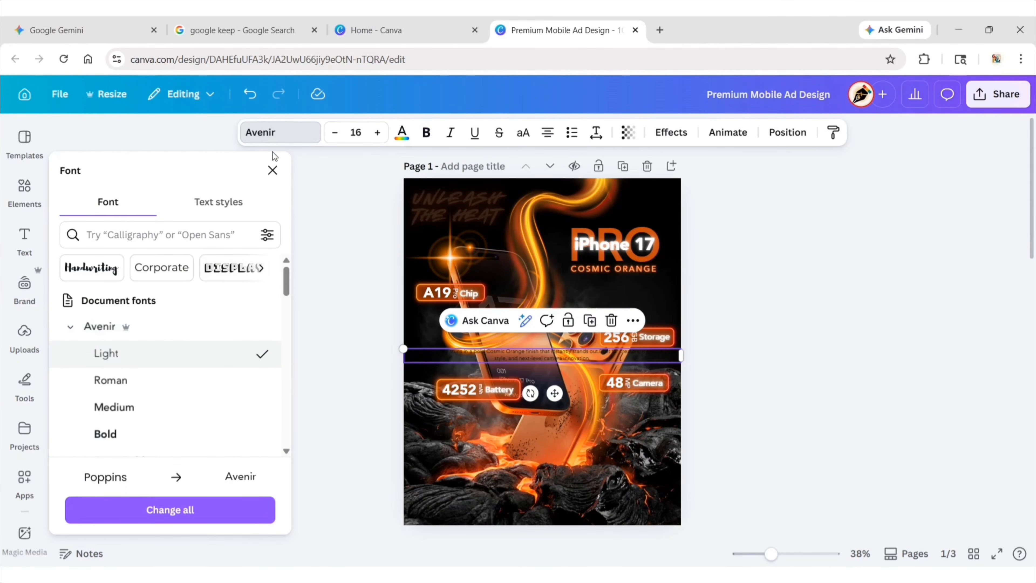
{"action": "left_click", "coordinate": [272, 170]}
{"action": "left_click", "coordinate": [281, 251]}
Set the description paragraph to size 15 and colour it white.
{"action": "left_click", "coordinate": [506, 355]}
{"action": "left_click", "coordinate": [356, 132]}
{"action": "type", "text": "15"}
{"action": "key", "text": "Return"}
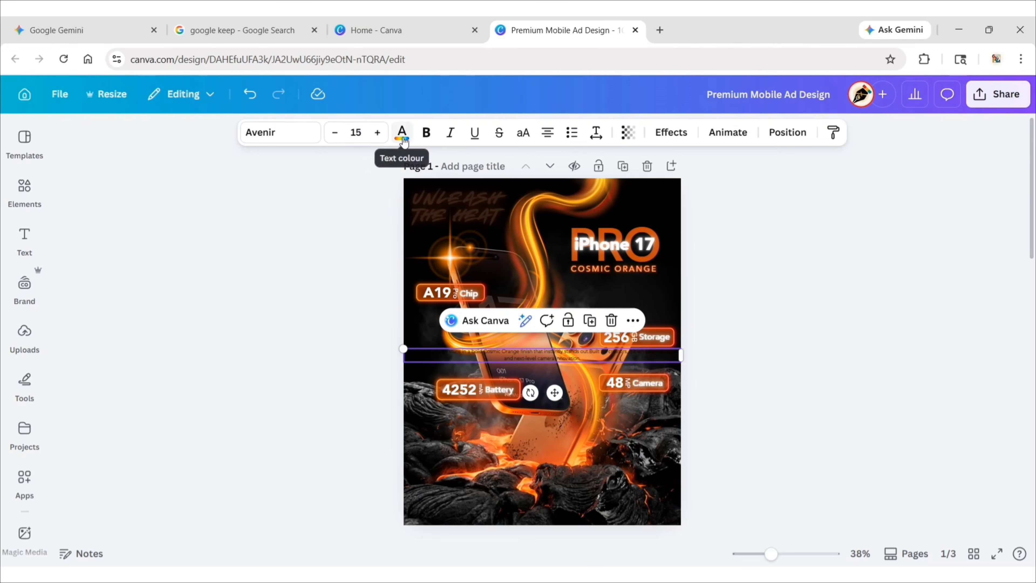
{"action": "left_click", "coordinate": [403, 134]}
{"action": "left_click", "coordinate": [224, 268]}
{"action": "left_click", "coordinate": [262, 170]}
Narrow the description's text box and centre it along the page's bottom edge over the lava rocks.
{"action": "left_click_drag", "start_coordinate": [681, 355], "coordinate": [594, 373]}
{"action": "left_click_drag", "start_coordinate": [510, 393], "coordinate": [553, 552]}
Apply the Lift text effect to the description paragraph.
{"action": "left_click", "coordinate": [671, 132]}
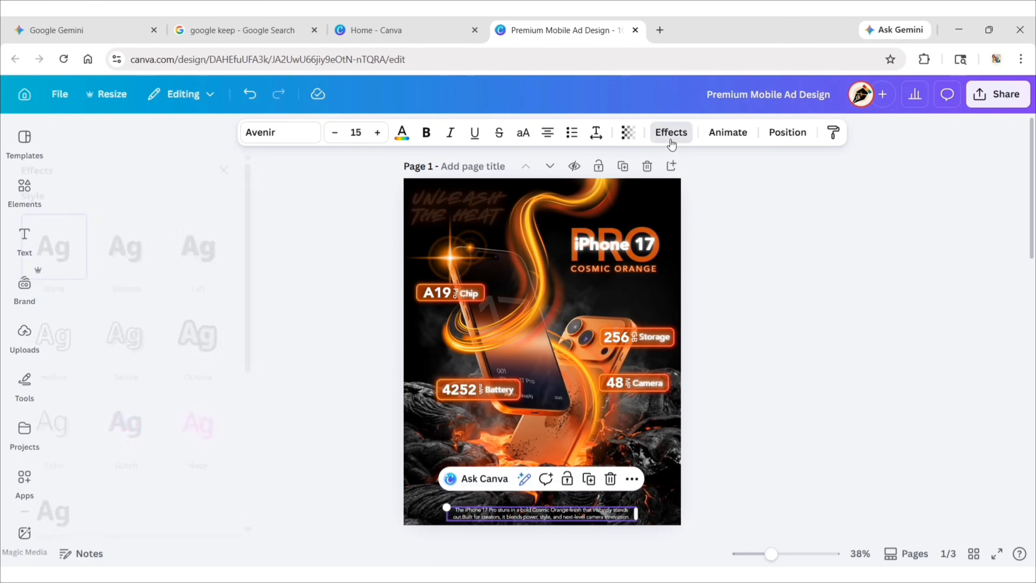
{"action": "left_click", "coordinate": [232, 252]}
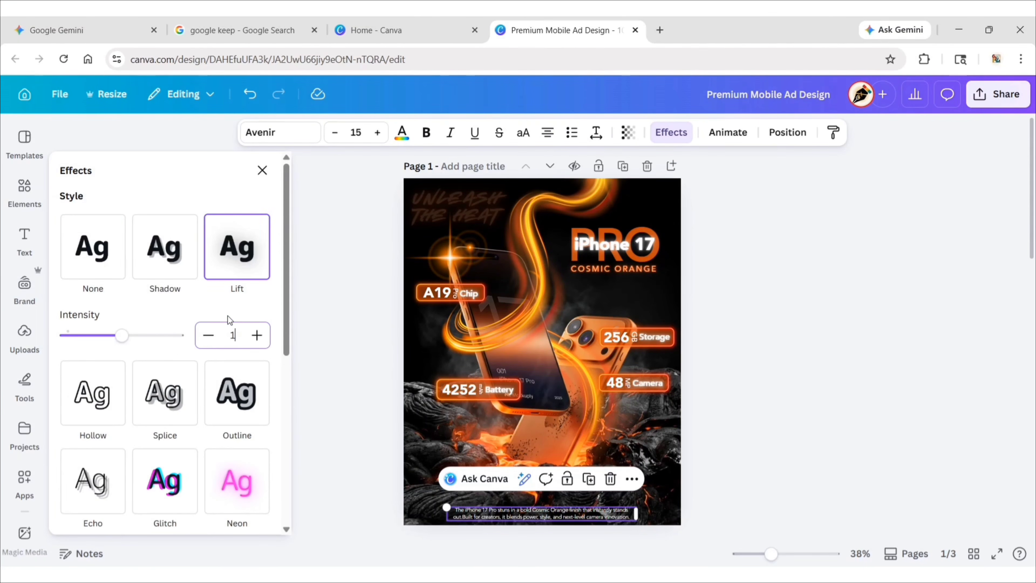
{"action": "left_click", "coordinate": [262, 170]}
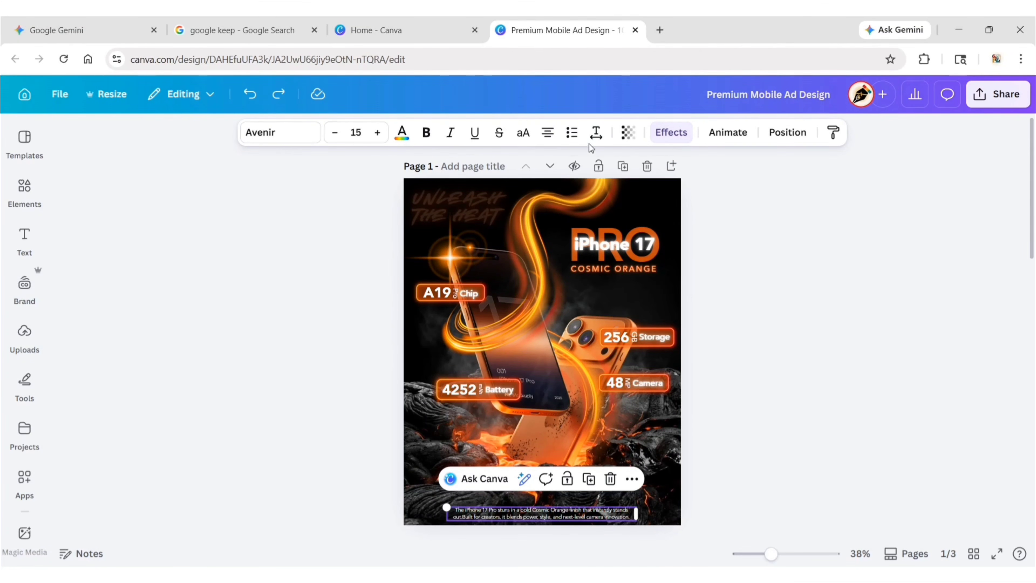
Set the description paragraph's line spacing to 1 and deselect it.
{"action": "left_click", "coordinate": [596, 133]}
{"action": "left_click", "coordinate": [658, 235]}
{"action": "type", "text": "1"}
{"action": "key", "text": "Return"}
{"action": "left_click", "coordinate": [716, 222]}
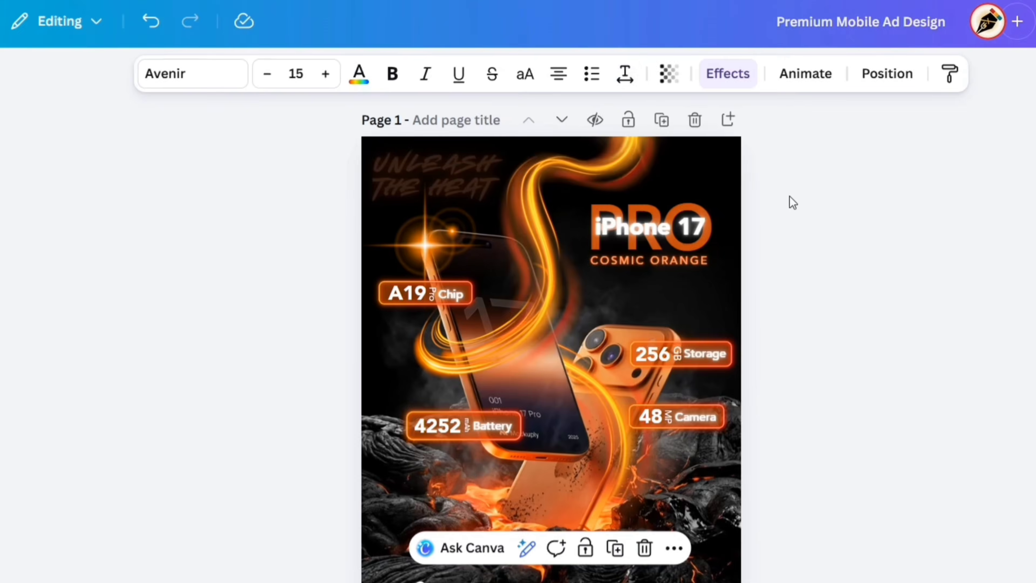
{"action": "left_click", "coordinate": [579, 511]}
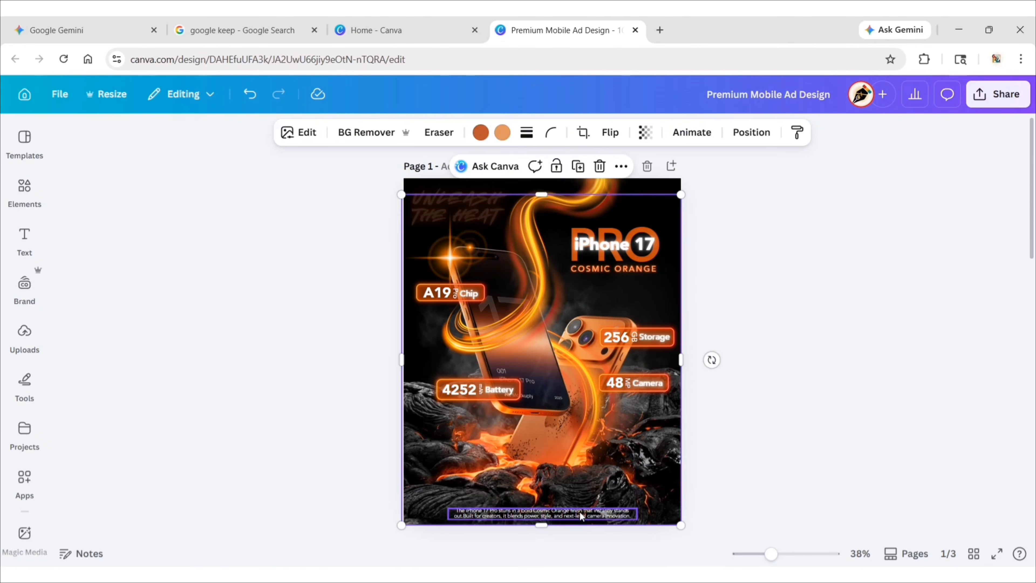
{"action": "left_click", "coordinate": [734, 466]}
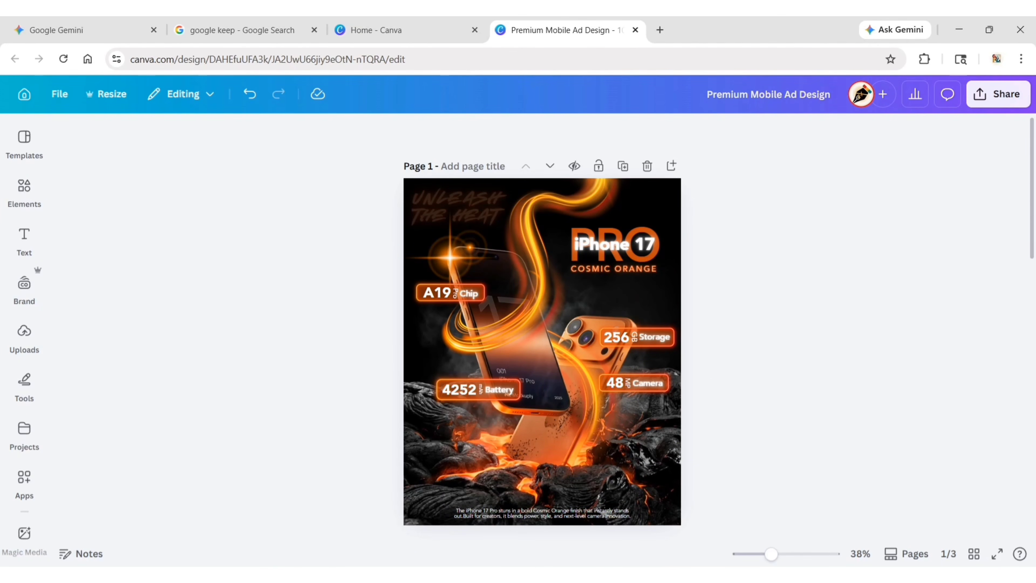